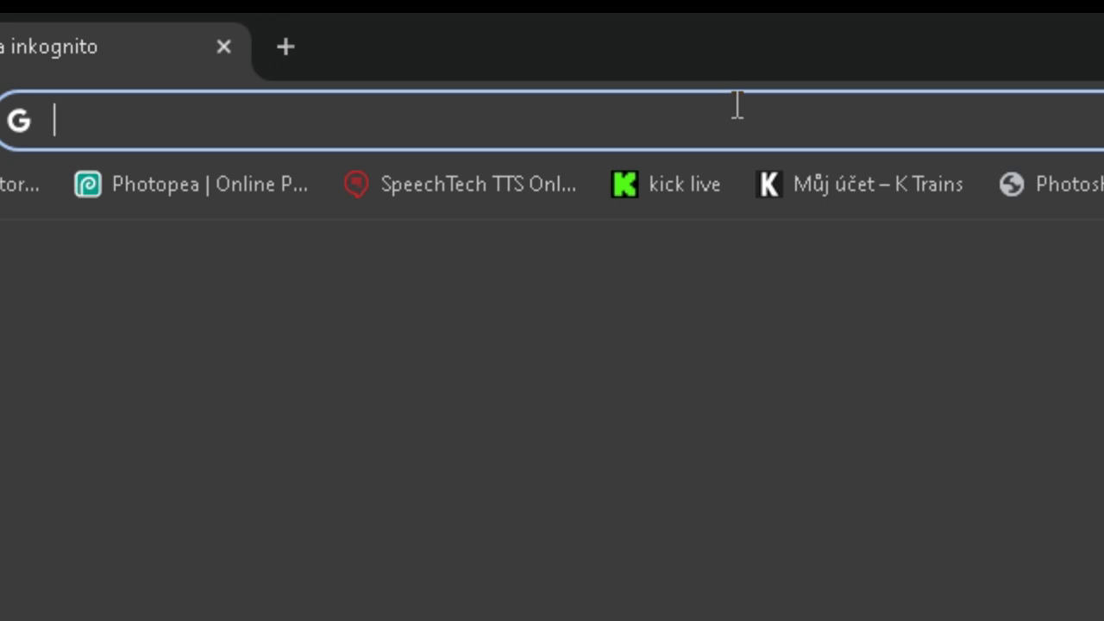
Start typing an account name into Chrome's incognito address bar.
type("luk")
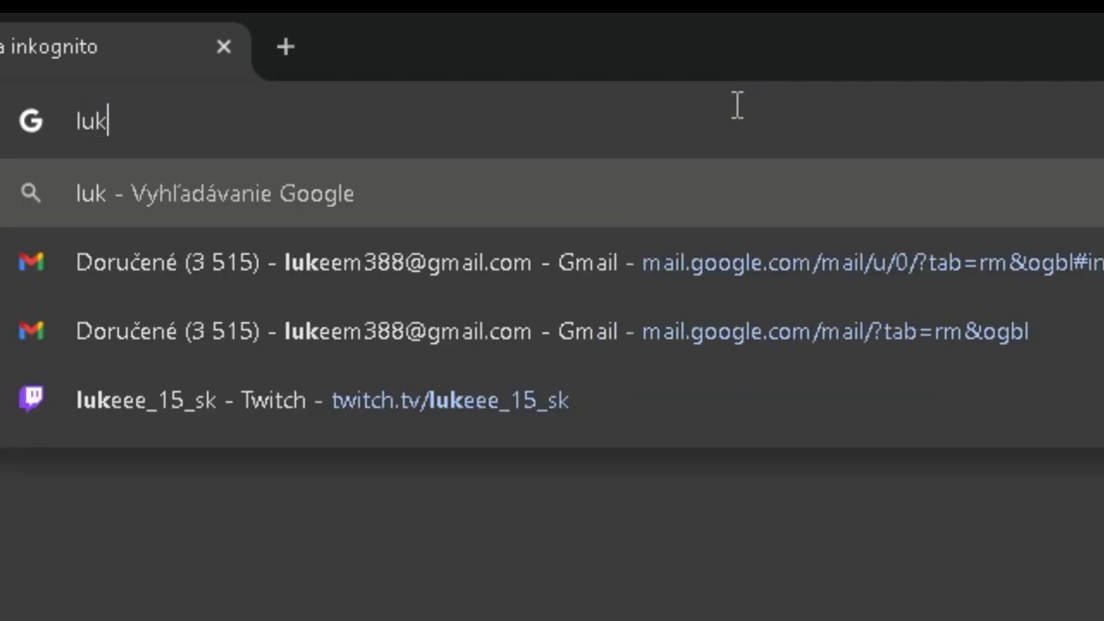
type("eee")
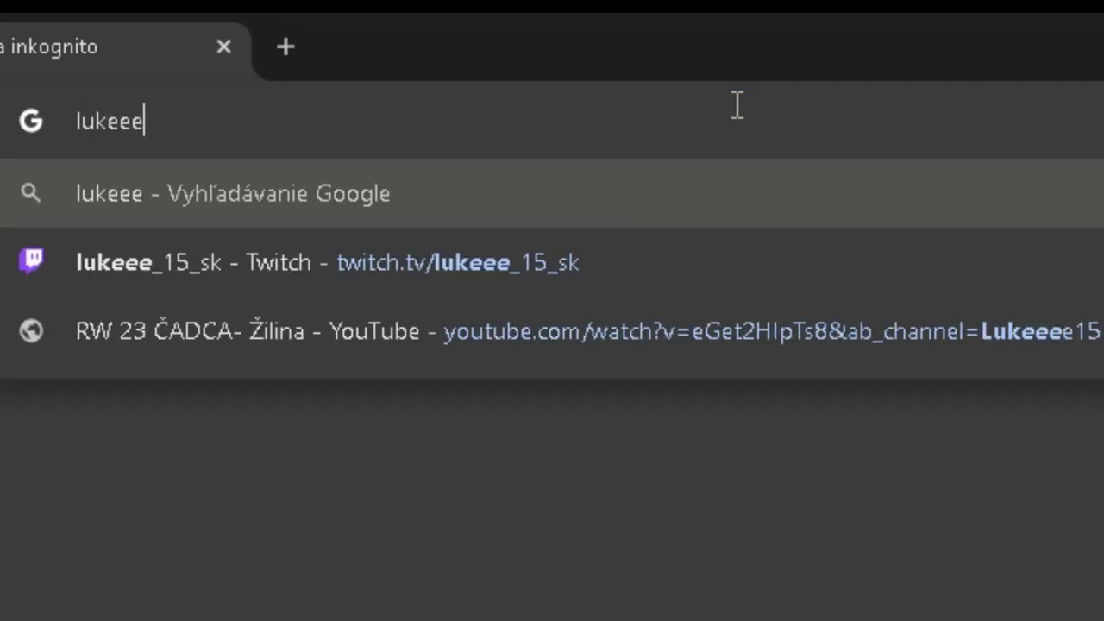
type("1")
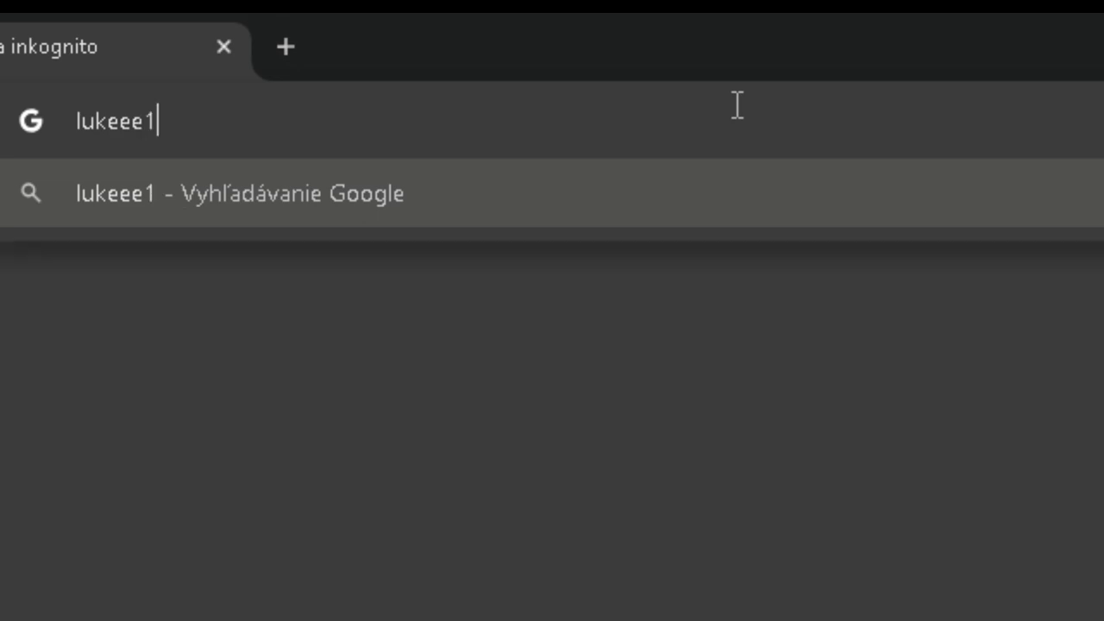
type("8SC")
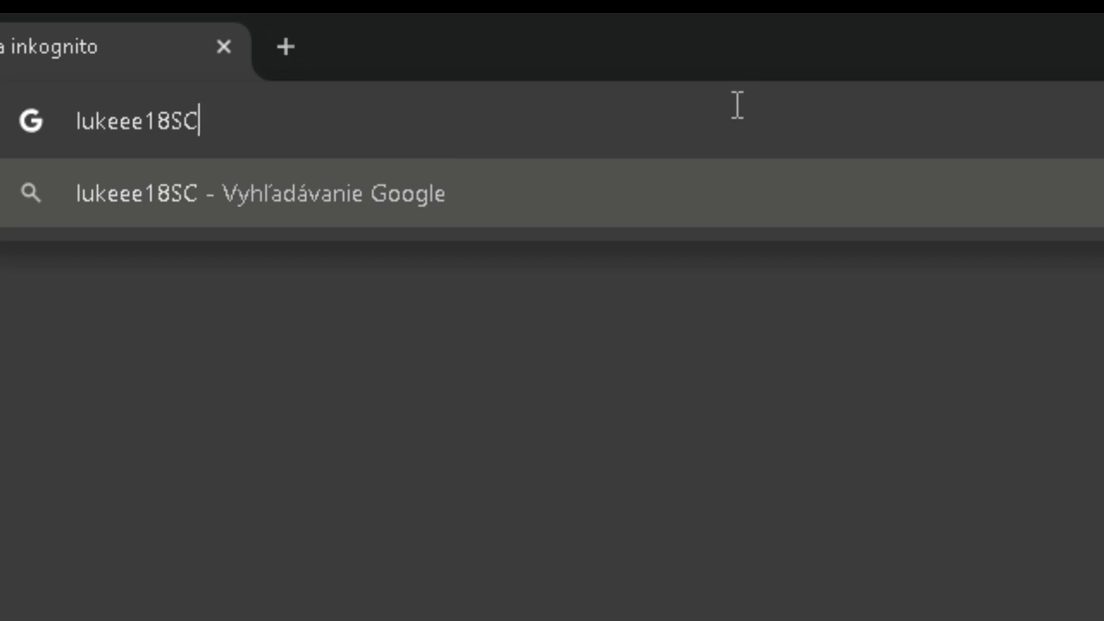
type("ZO")
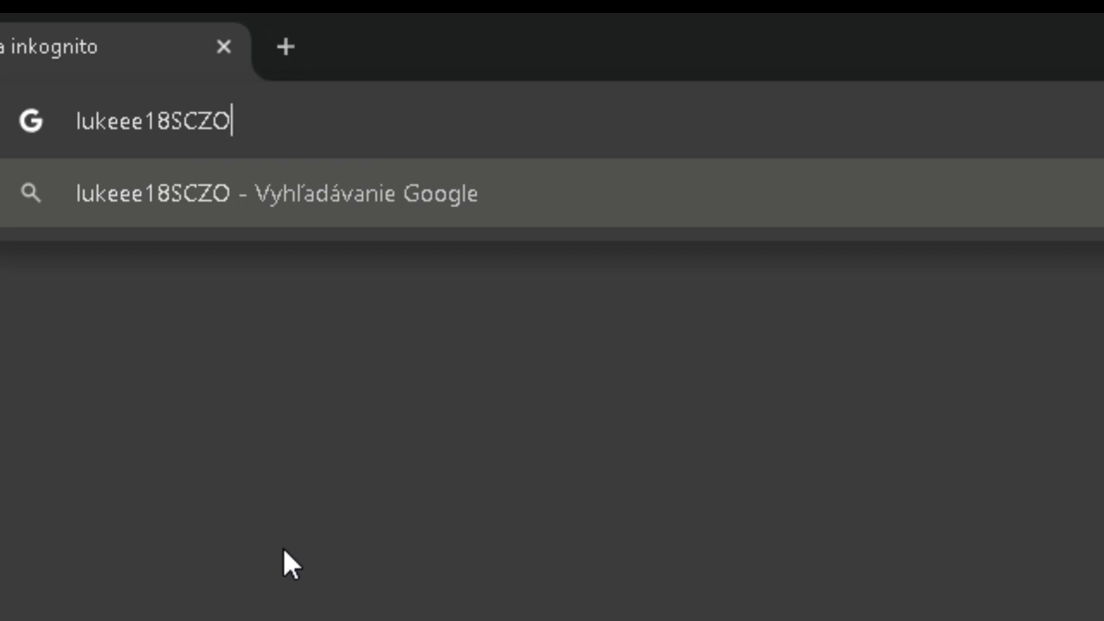
type("ž")
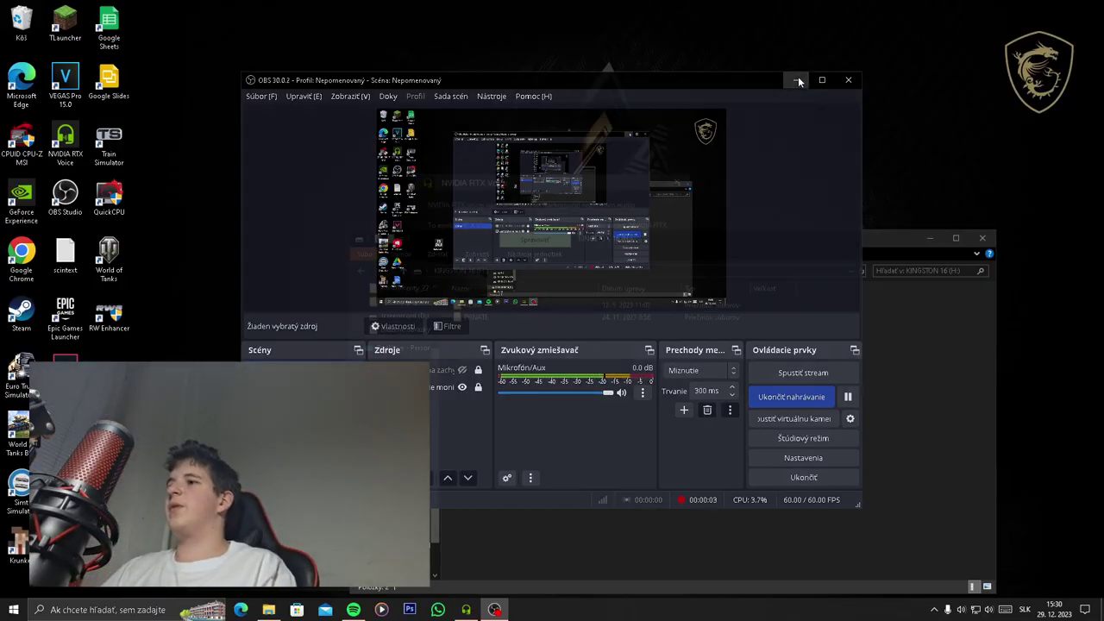
Minimize OBS, set RTX Voice's input device to Microphone (USB Advanced Audio Device), and close it.
left_click(799, 81)
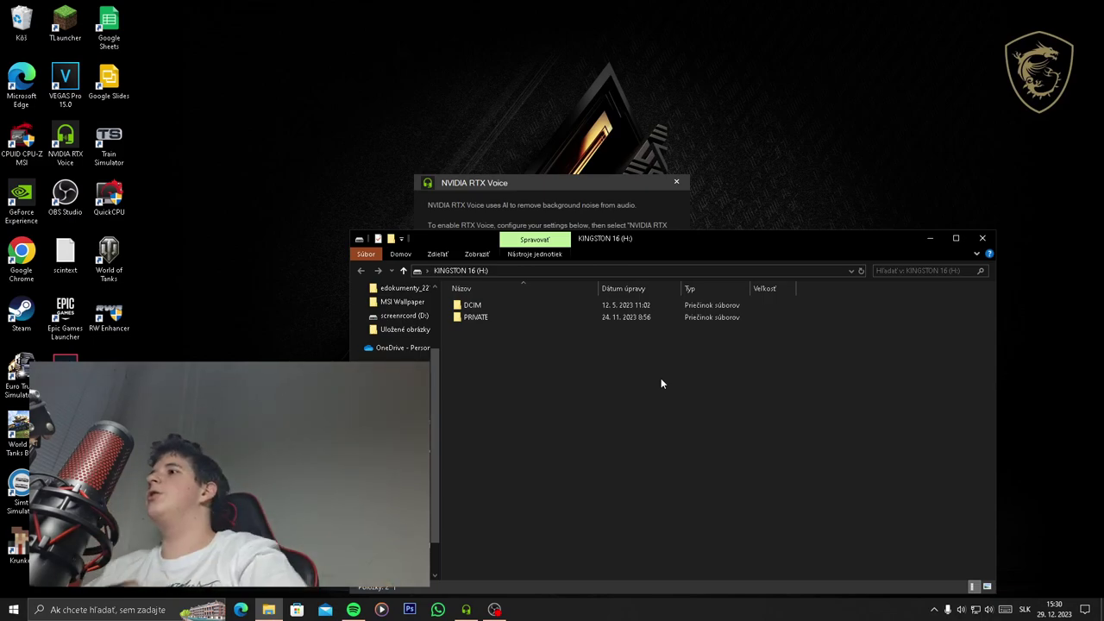
left_click(638, 183)
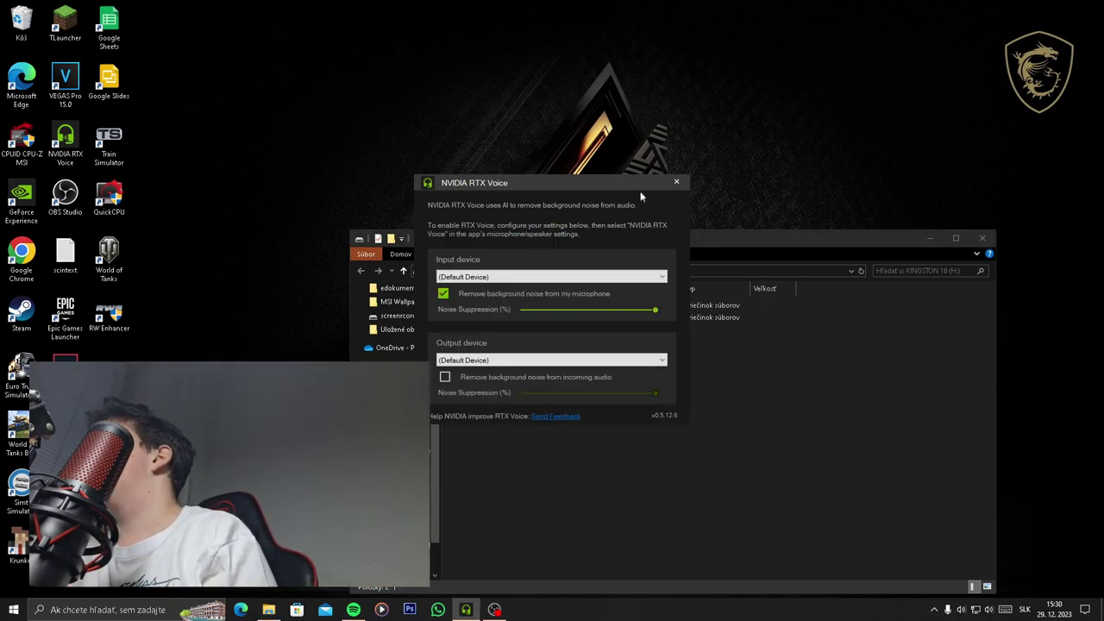
left_click(567, 279)
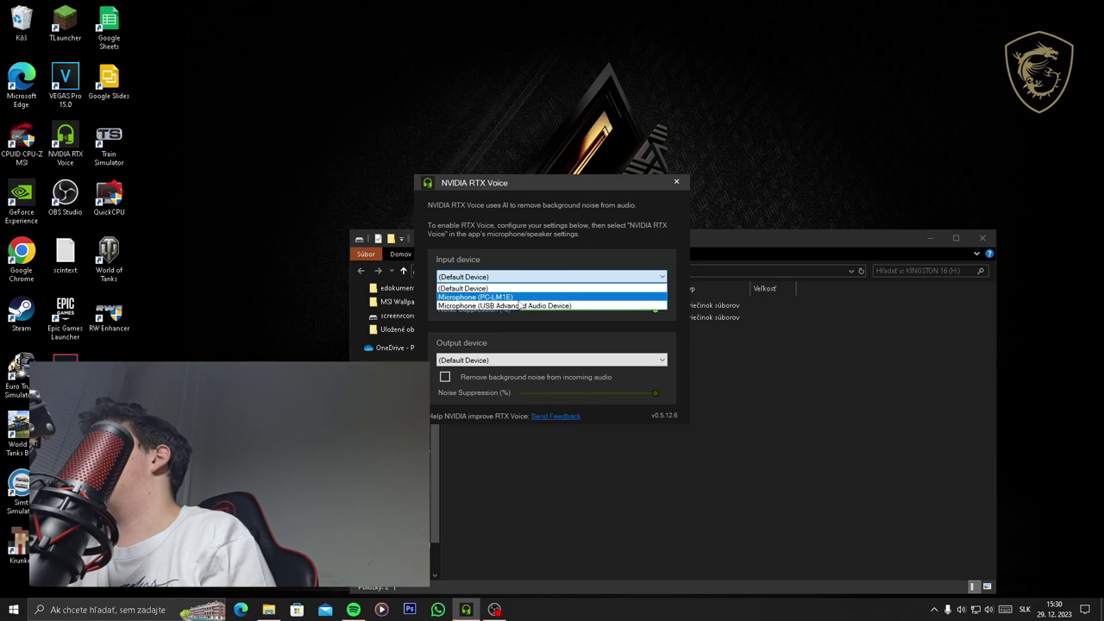
left_click(521, 306)
left_click(516, 471)
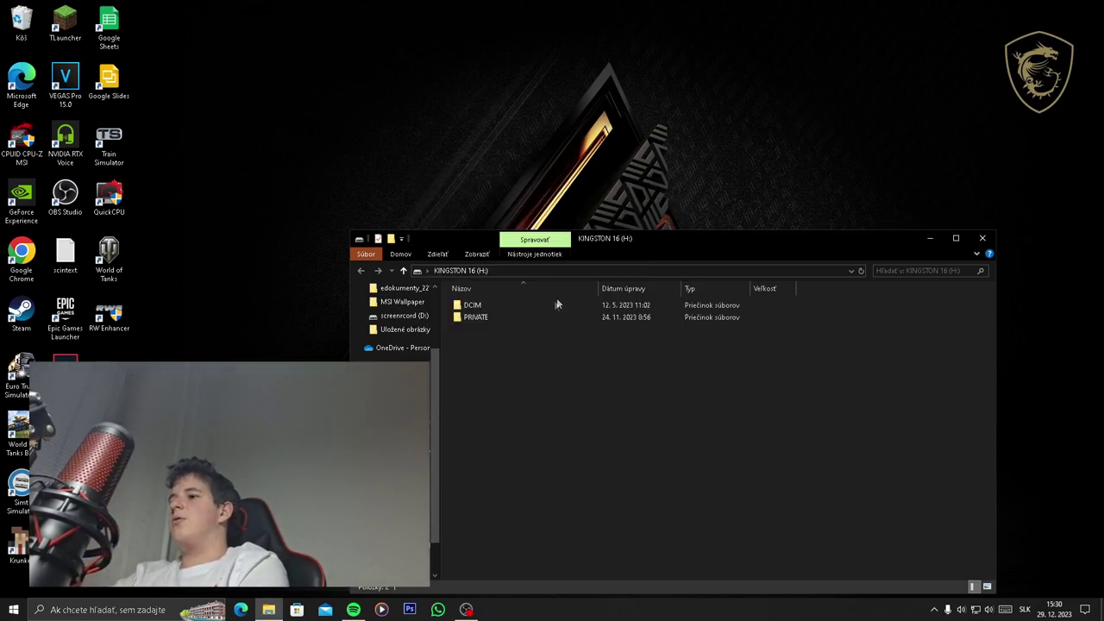
Browse H: > DCIM > 100D5000 and copy the photos _DSC1969 and _DSC1971.
double_click(499, 305)
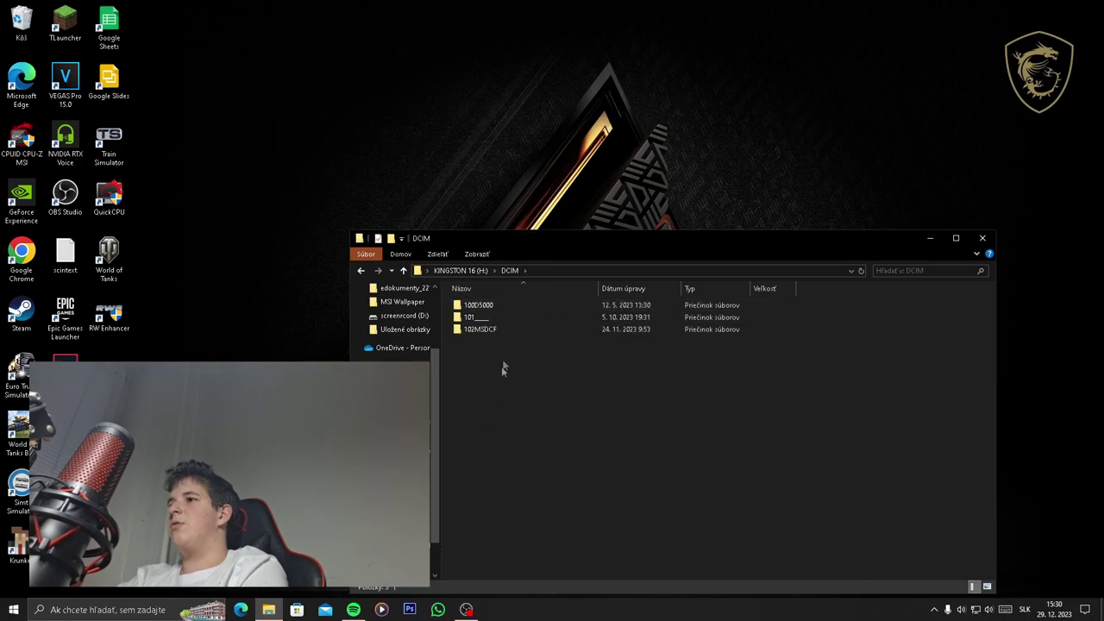
double_click(495, 307)
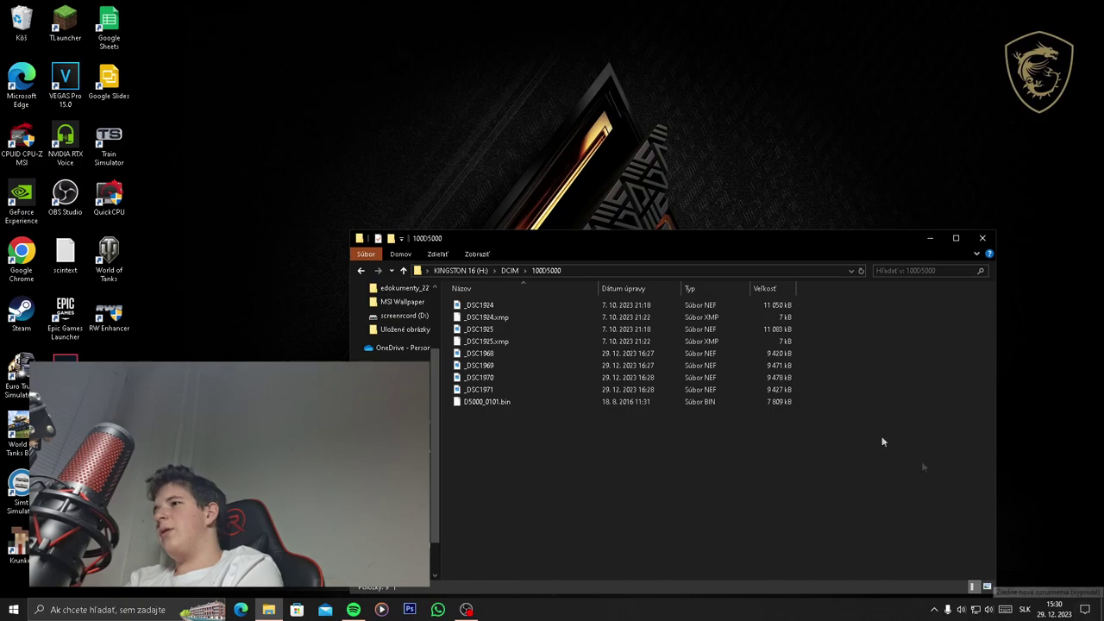
left_click(632, 390)
left_click(632, 365, "ctrl")
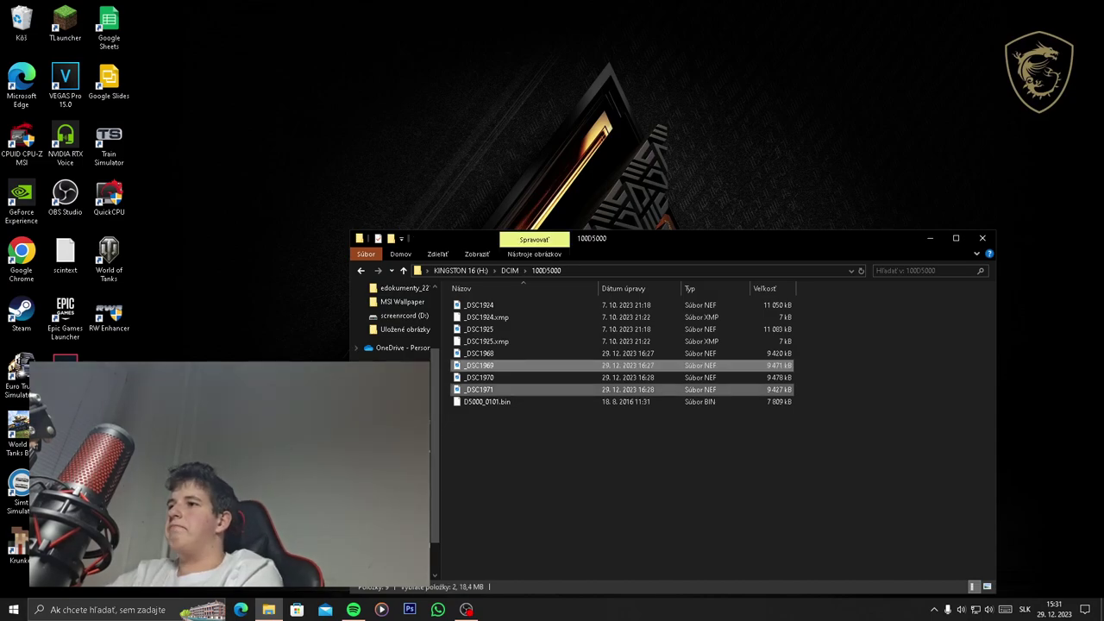
key("alt+Left")
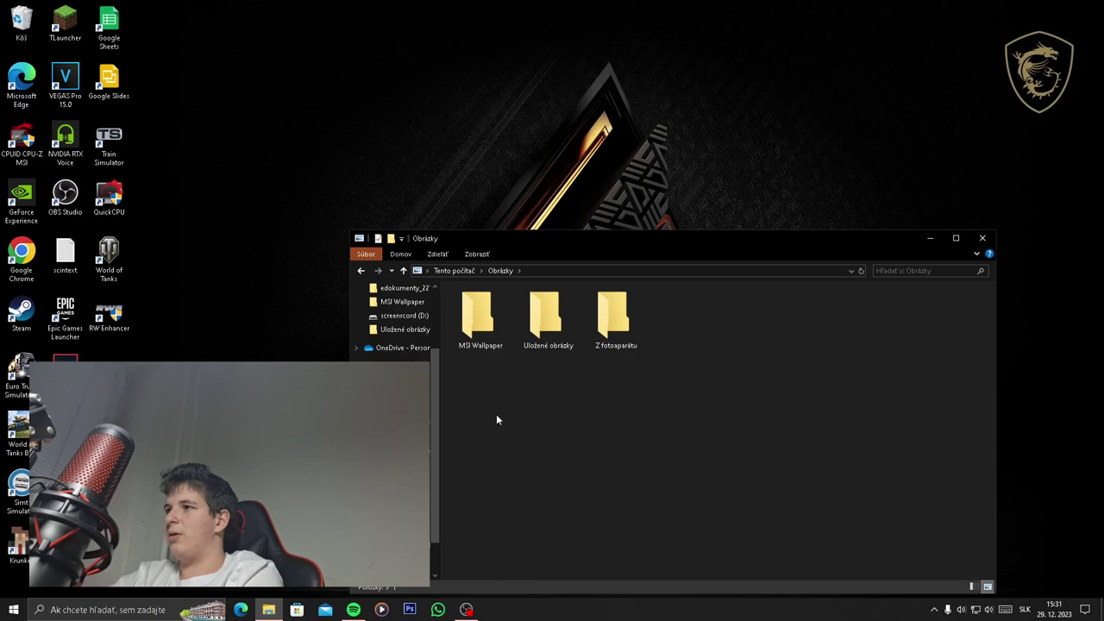
Create a D5000 folder in Z fotoaparátu and paste _DSC1969 and _DSC1971 into it.
right_click(496, 419)
mouse_move(557, 478)
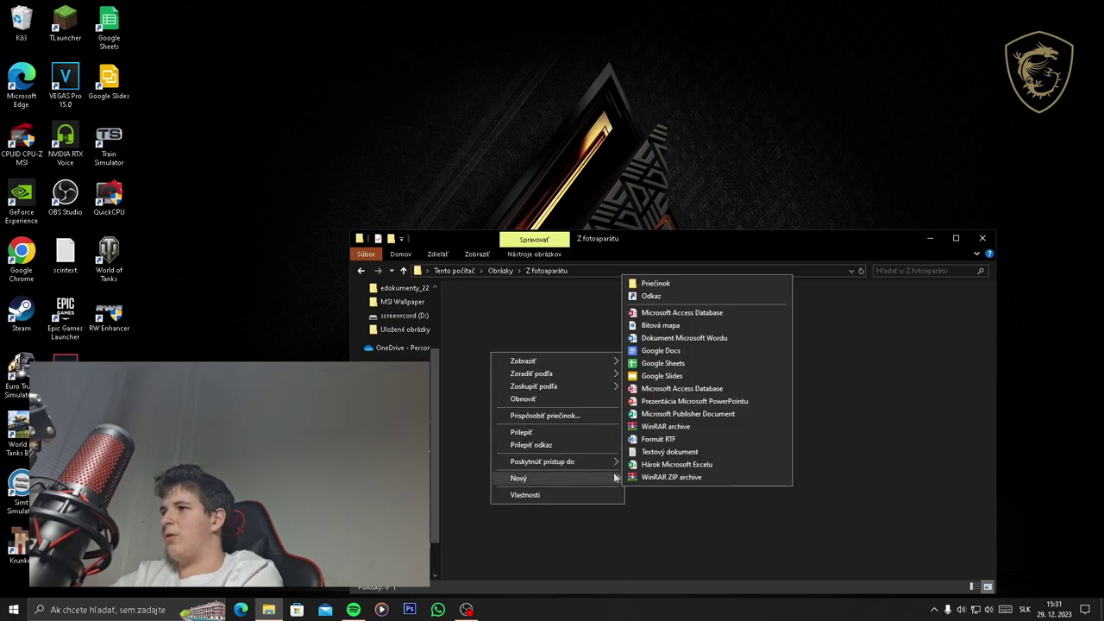
left_click(695, 283)
type("D5")
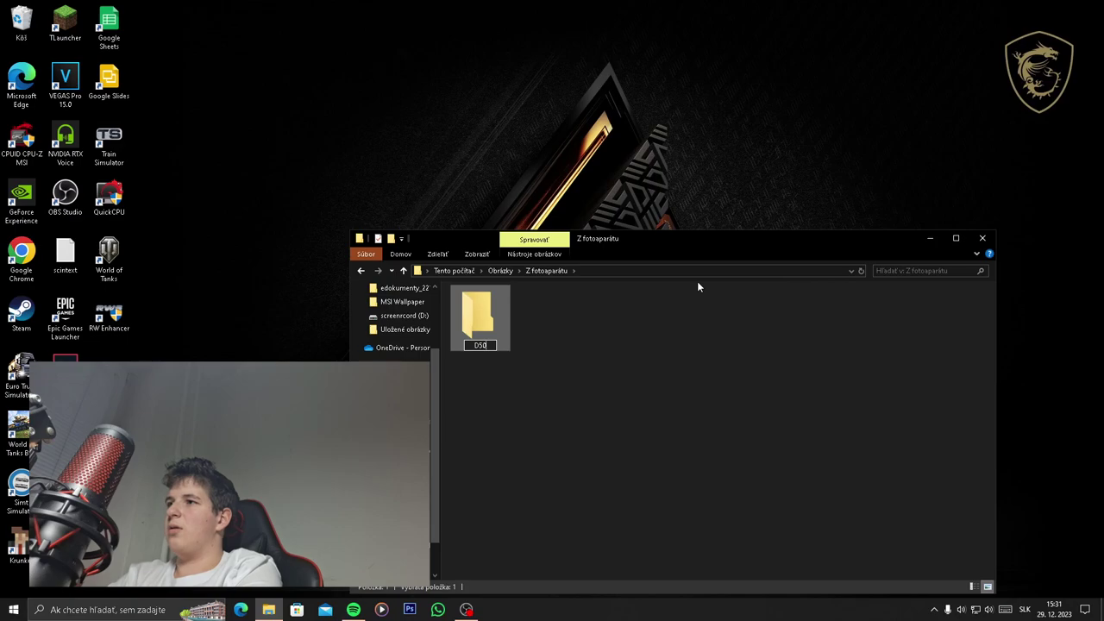
type("00")
key("Return")
key("Return")
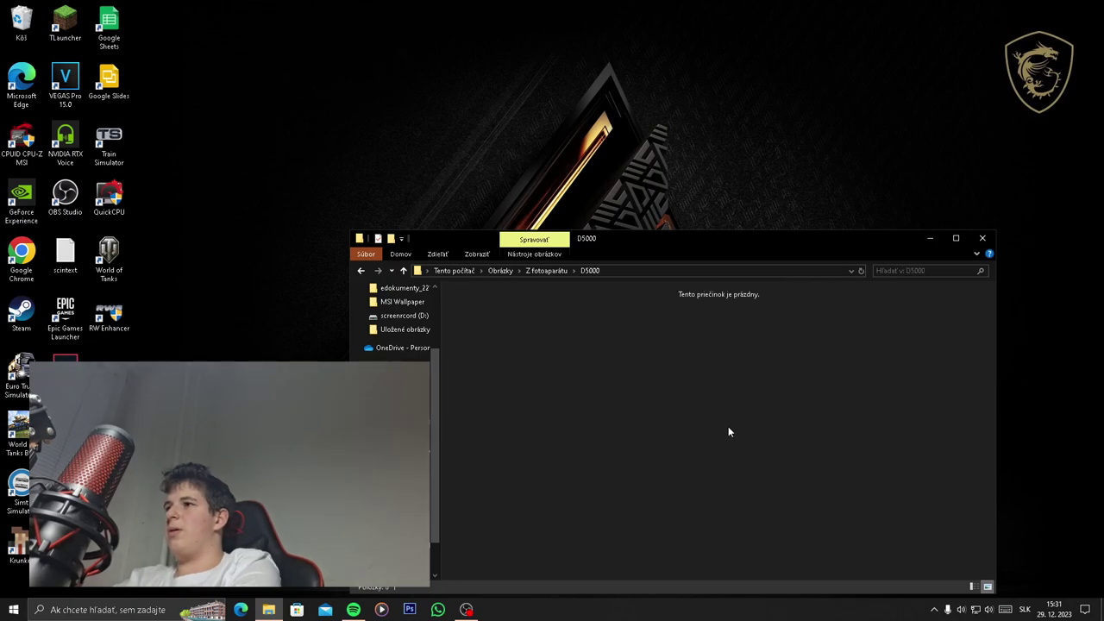
key("ctrl+v")
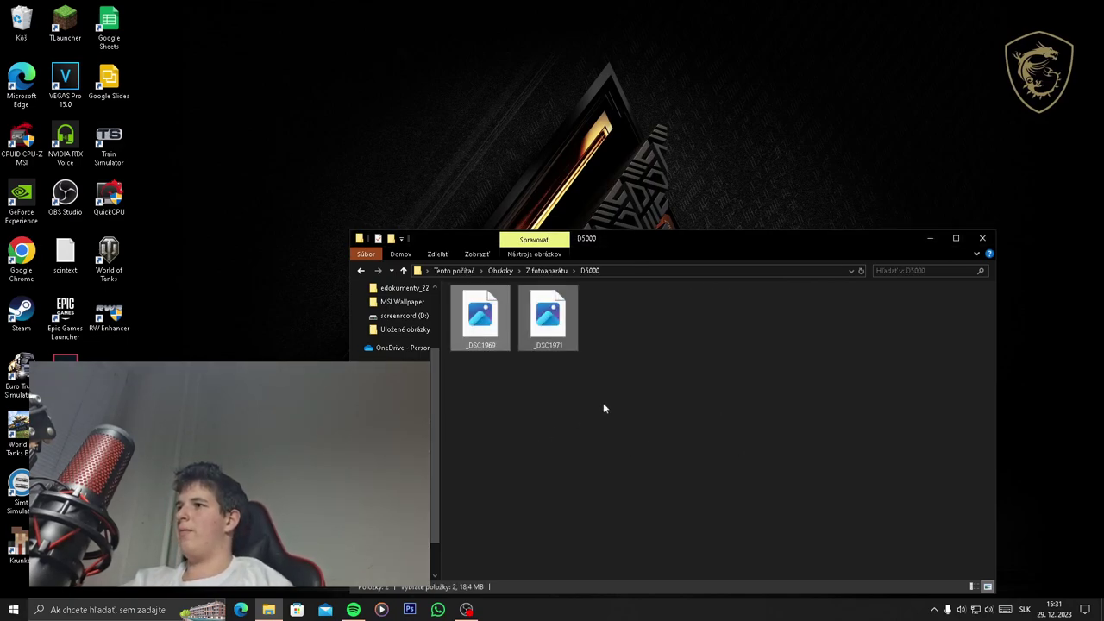
left_click(887, 483)
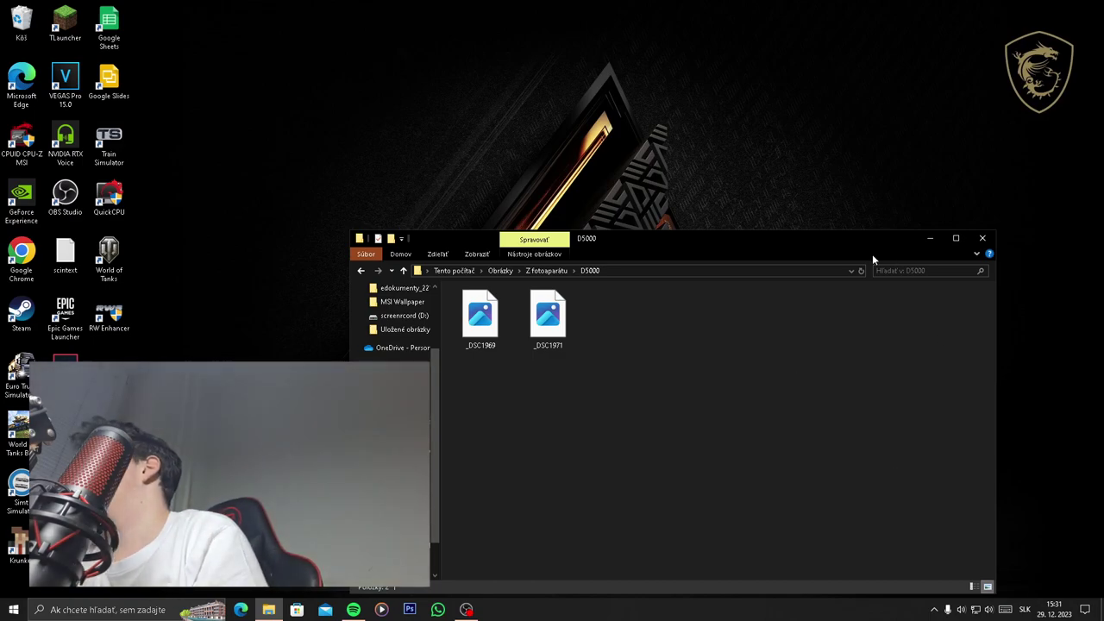
left_click_drag(791, 240, 738, 98)
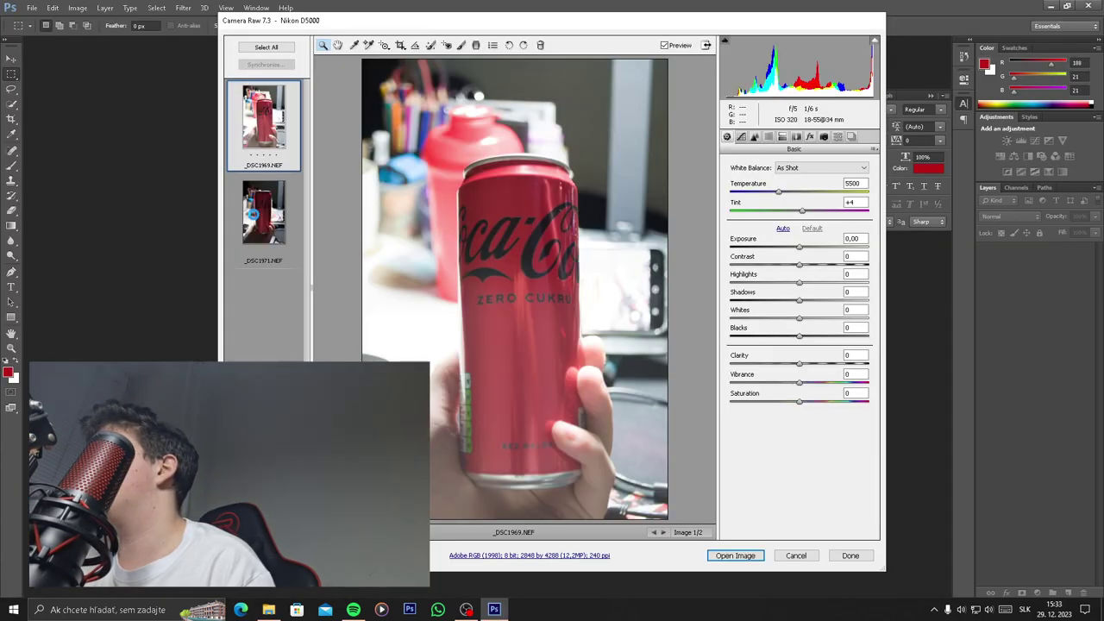
Open both D5000 photos in Photoshop's Camera Raw, previewing _DSC1971.
left_click(253, 213)
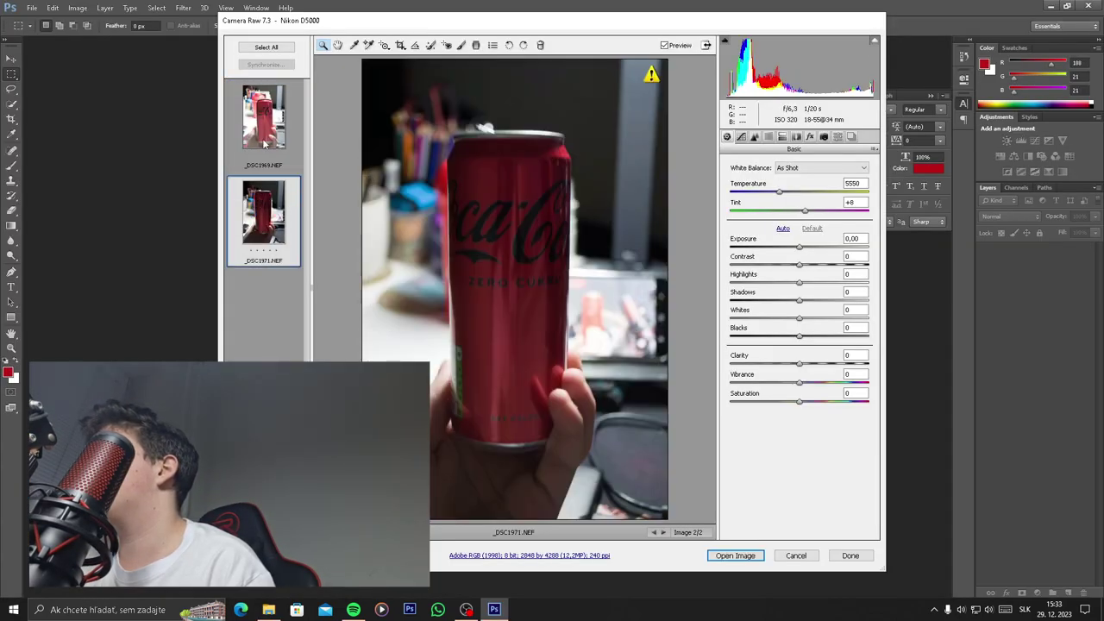
Flag _DSC1971 for deletion in Camera Raw and return to _DSC1969.
left_click(266, 138)
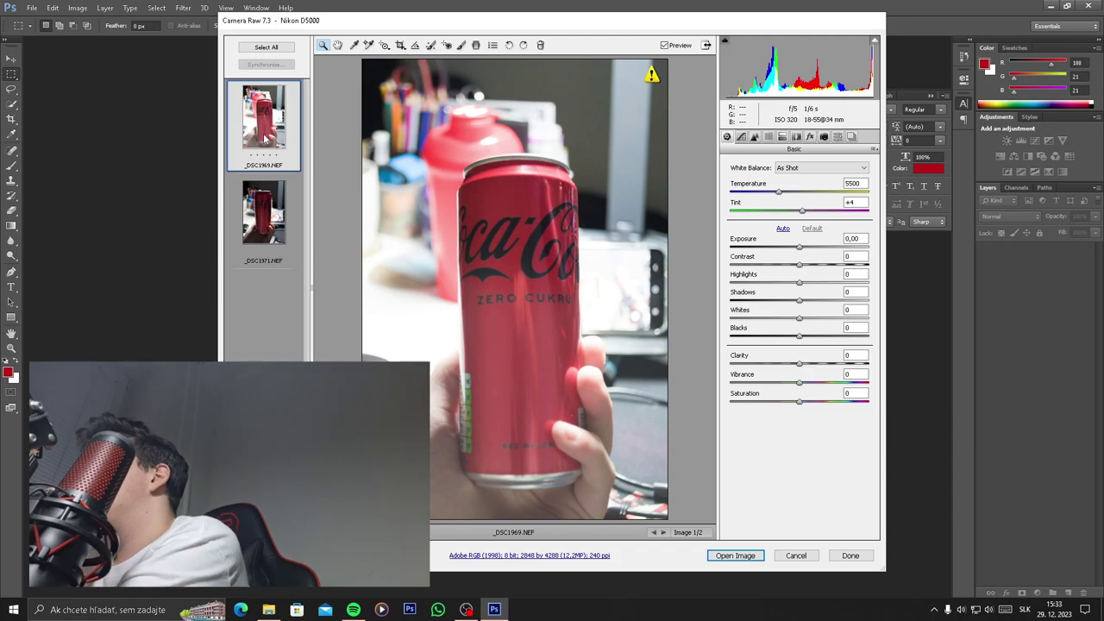
left_click(268, 215)
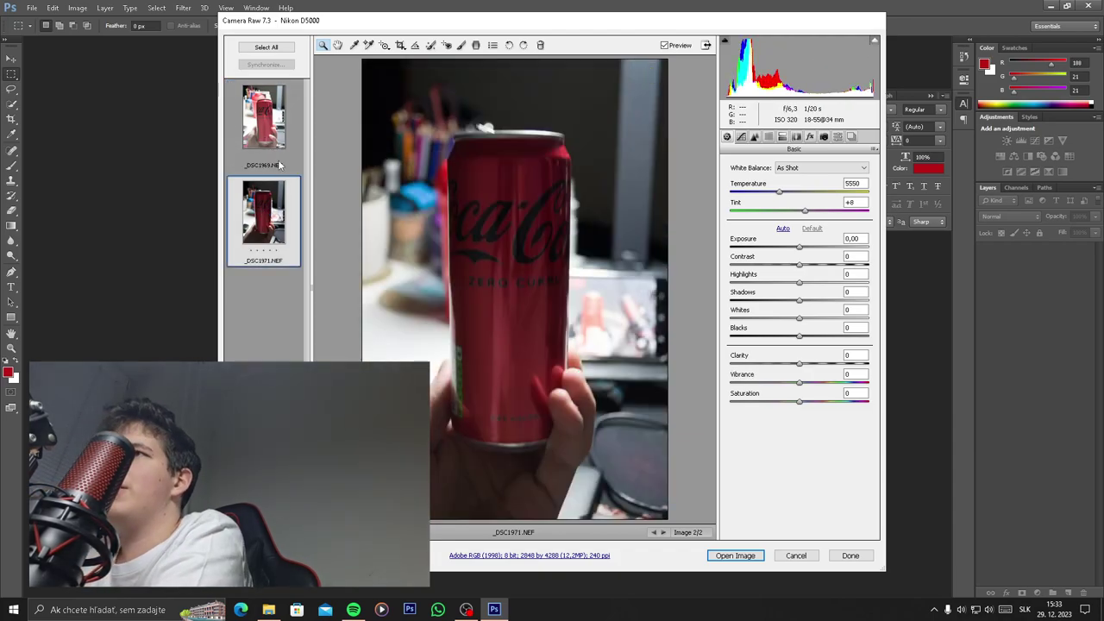
key("Delete")
left_click(273, 125)
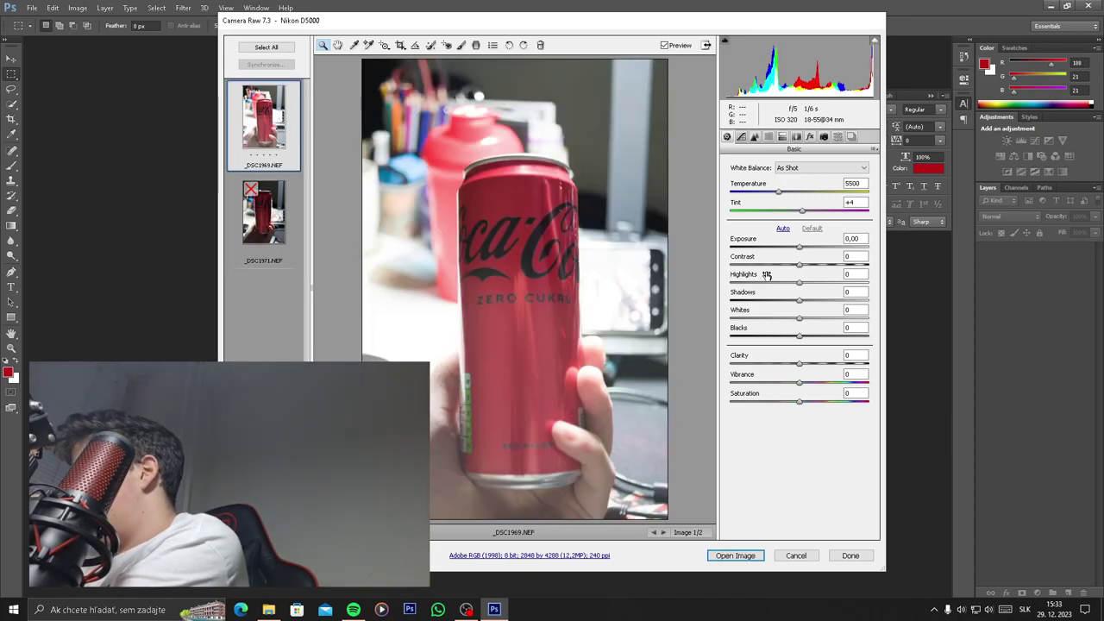
Tone the raw photo: exposure -0.40, contrast +41, highlights 0, shadows -15, whites -100, more clarity, and open it.
left_click_drag(800, 247, 793, 247)
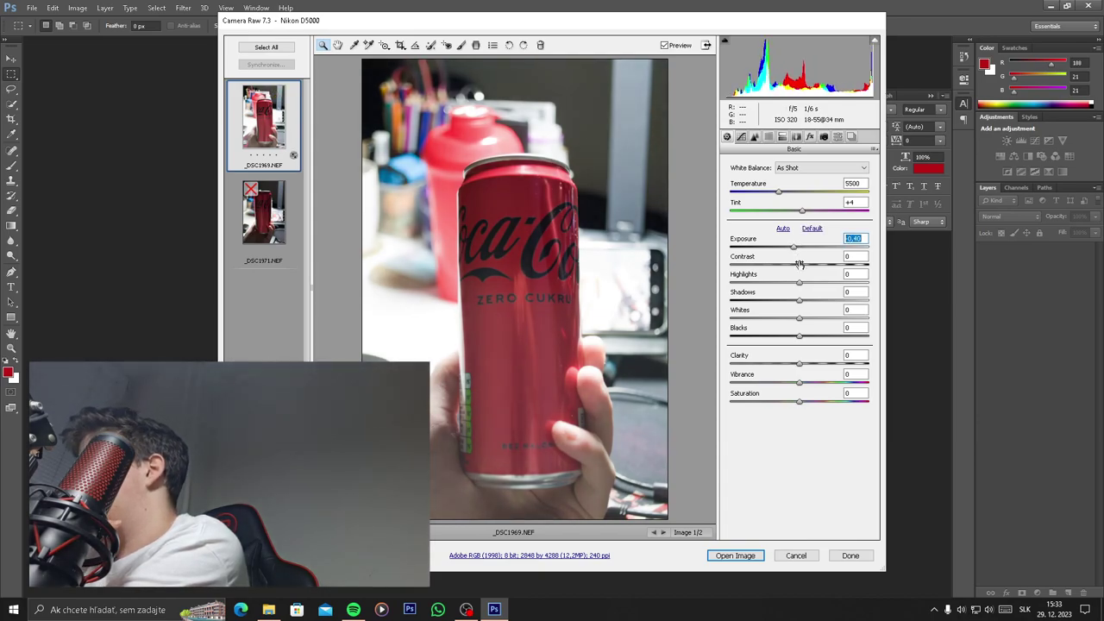
left_click_drag(800, 264, 828, 265)
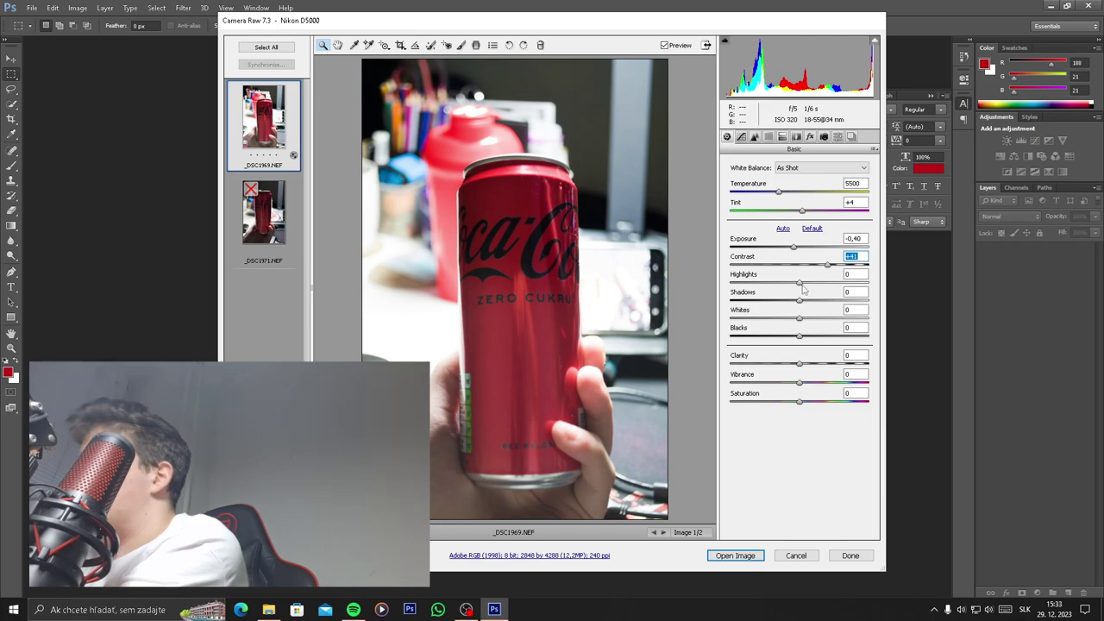
key("Tab")
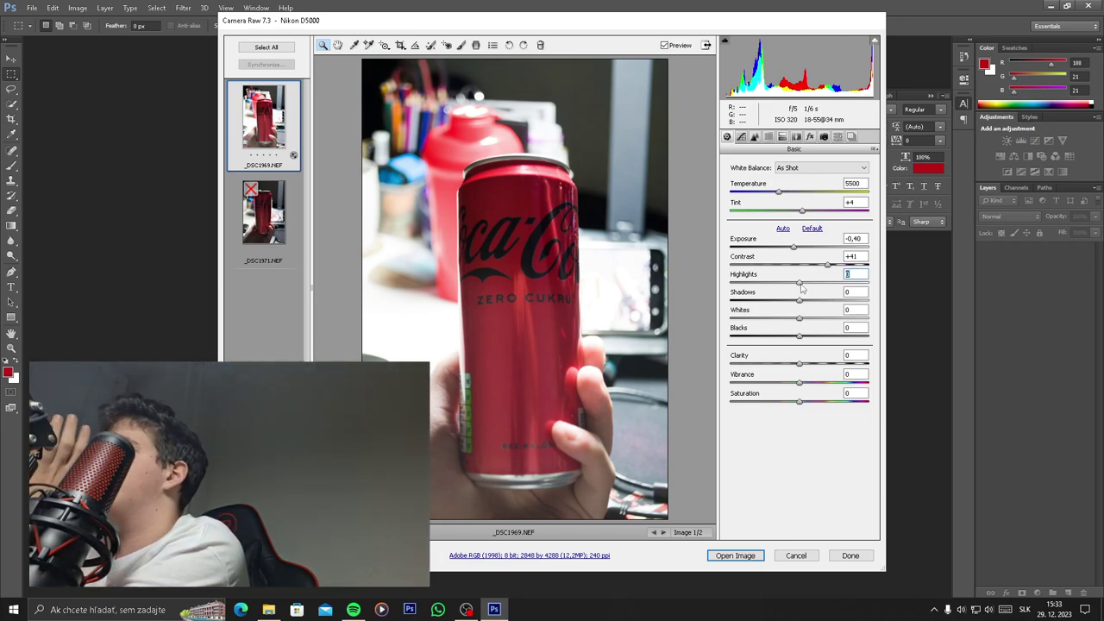
key("Down")
key("Down")
mouse_move(786, 287)
left_mouse_down()
mouse_move(762, 287)
mouse_move(816, 279)
mouse_move(764, 293)
left_mouse_up()
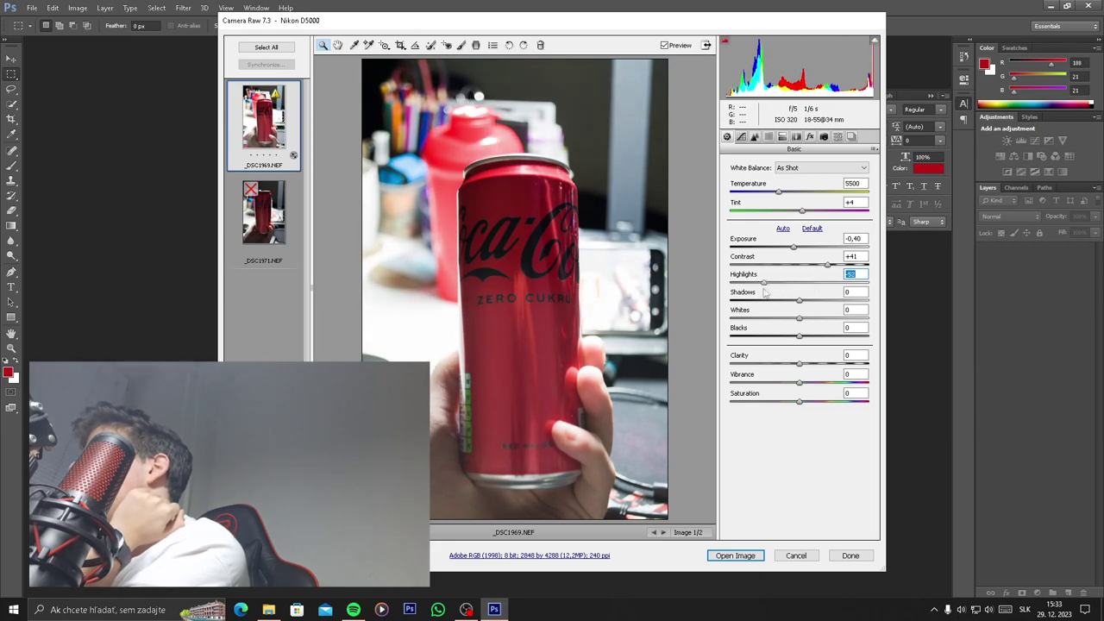
type("0")
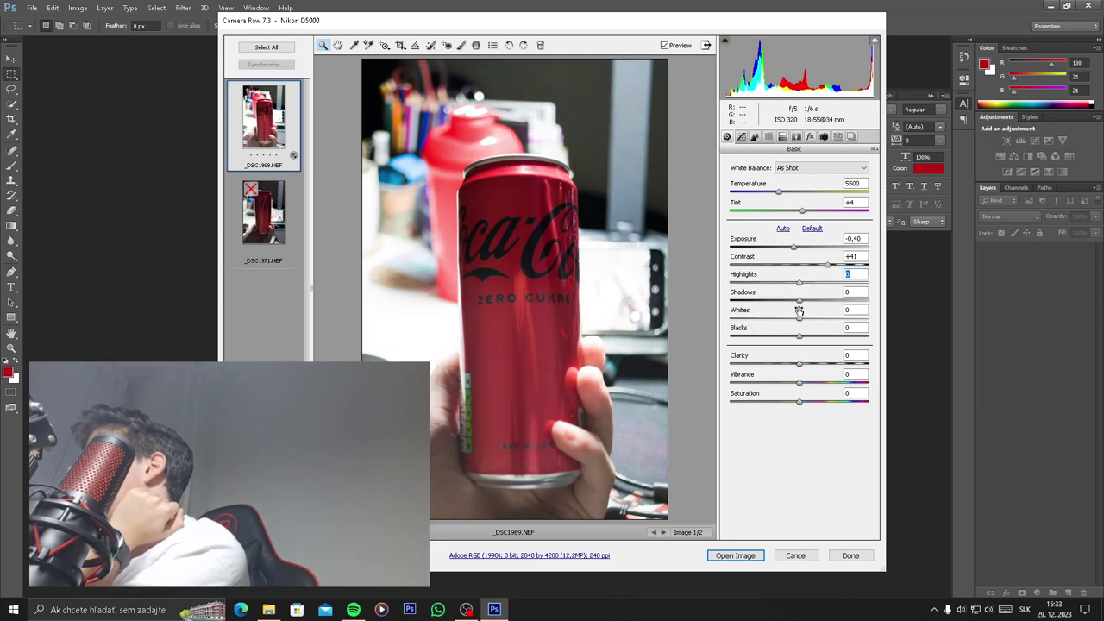
mouse_move(803, 304)
left_mouse_down()
mouse_move(815, 302)
mouse_move(778, 308)
mouse_move(792, 308)
mouse_move(811, 339)
left_mouse_up()
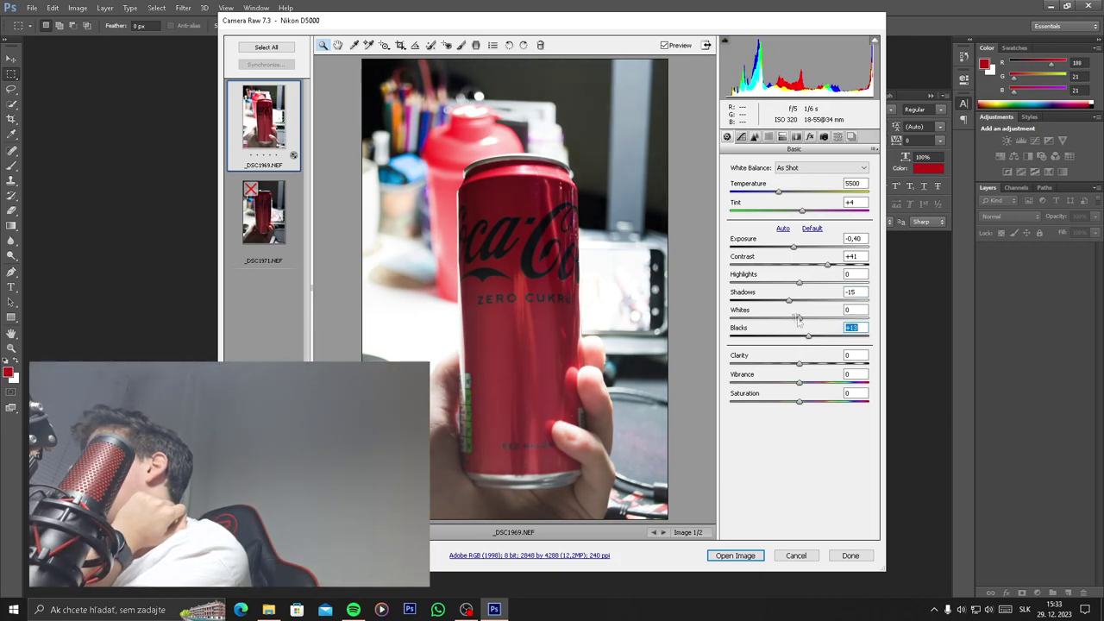
left_click_drag(797, 320, 745, 325)
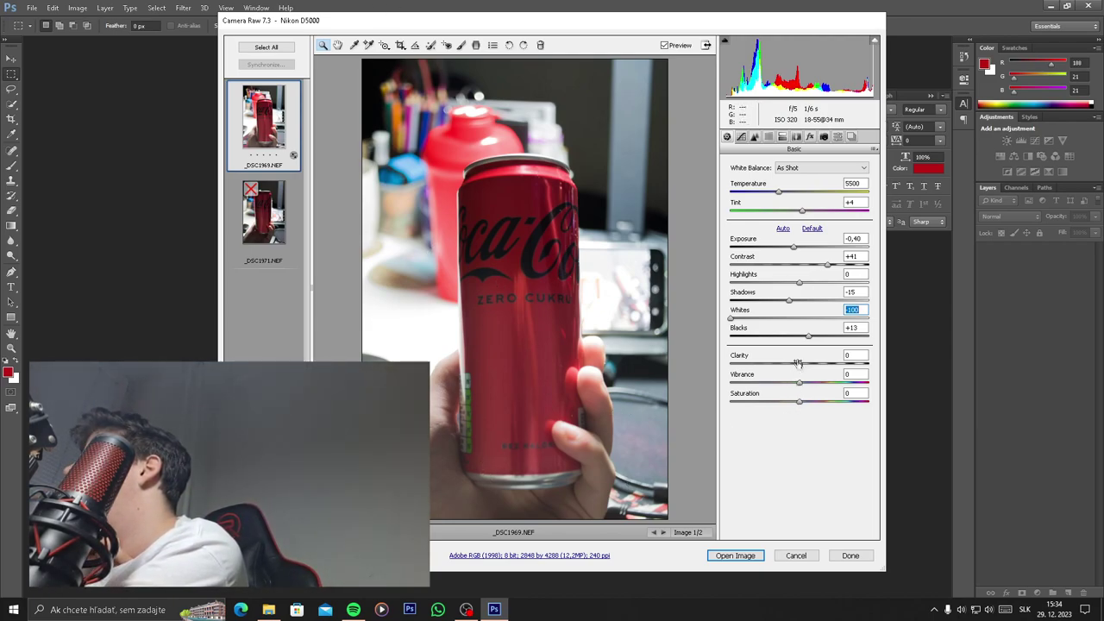
mouse_move(799, 363)
left_mouse_down()
mouse_move(895, 362)
mouse_move(844, 363)
left_mouse_up()
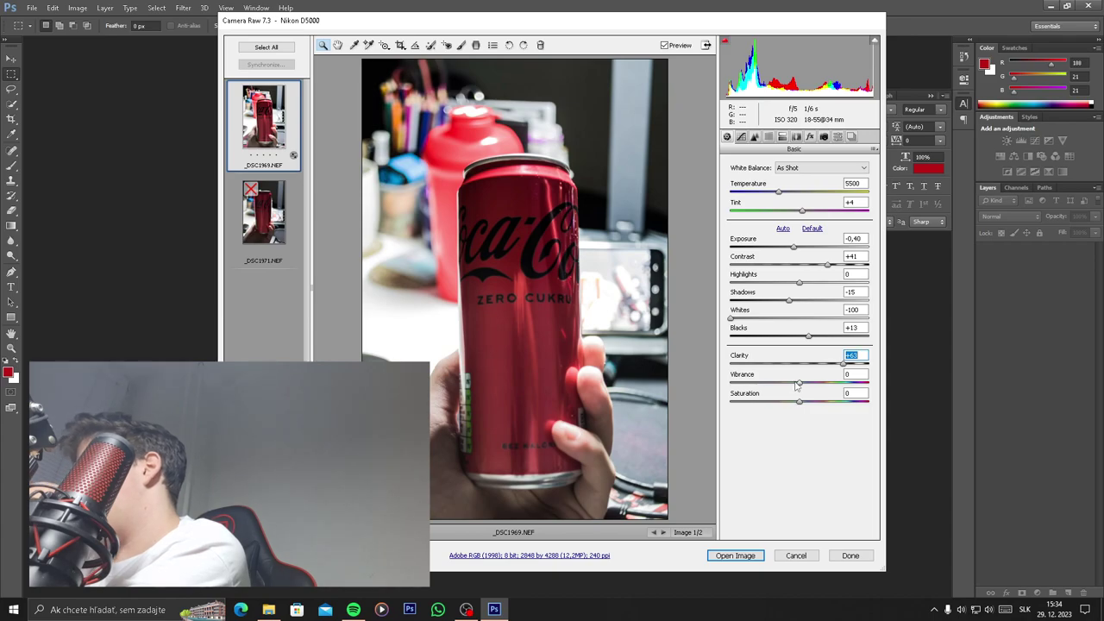
left_click(738, 555)
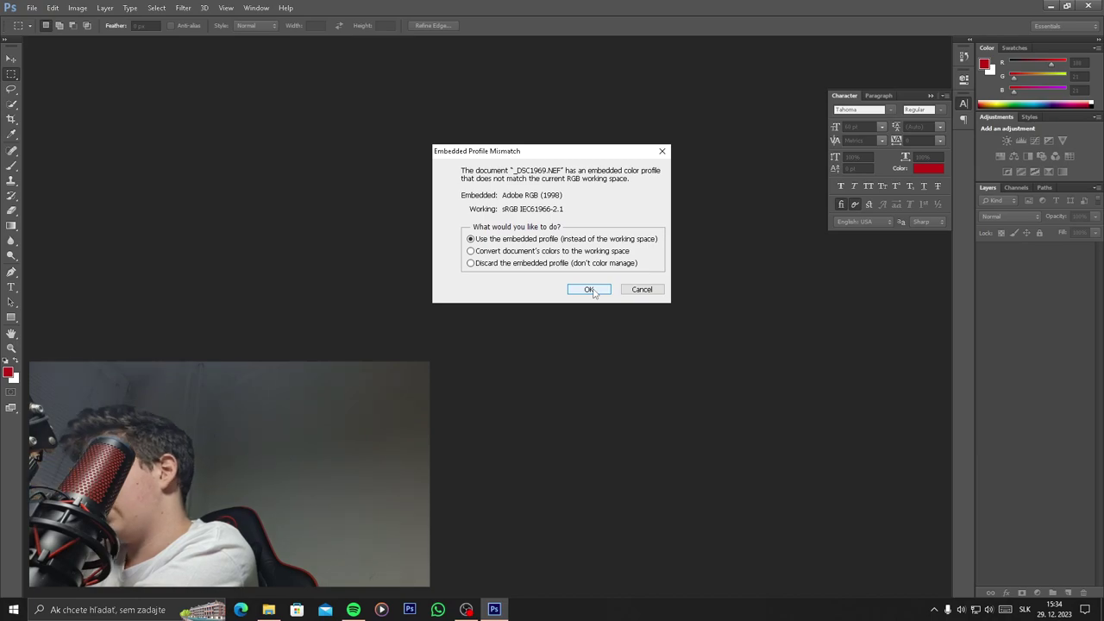
Open the photo with its embedded Adobe RGB profile and duplicate the background into Layer 1.
left_click(589, 290)
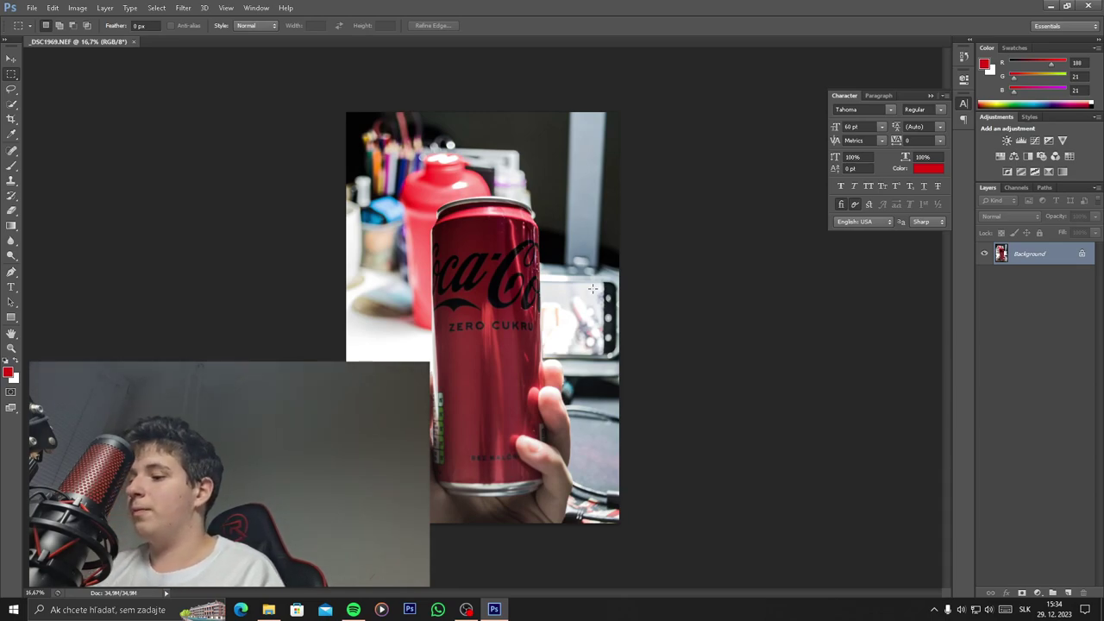
key("ctrl+j")
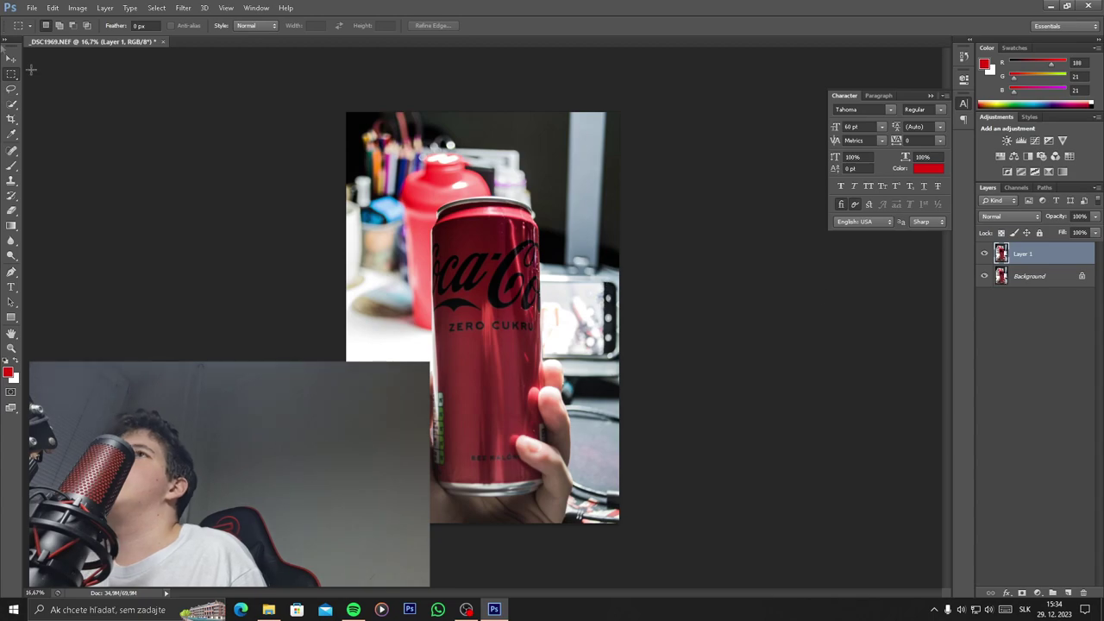
left_click(77, 8)
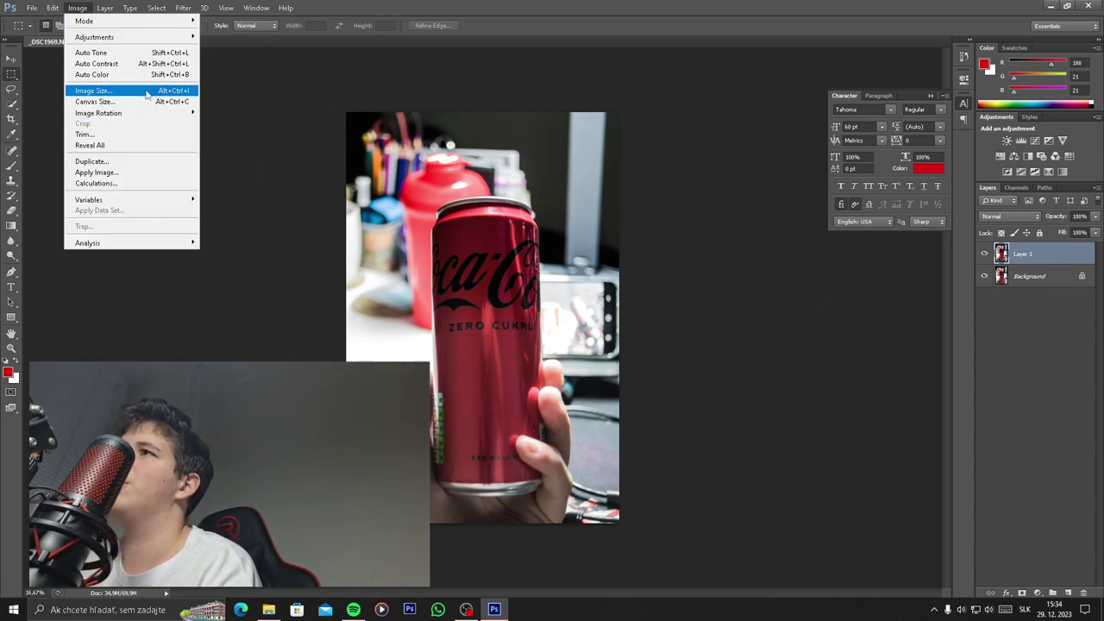
Resample the photo to 10 cm wide at 300 pixels/cm, then adjust the can's contrast.
left_click(178, 92)
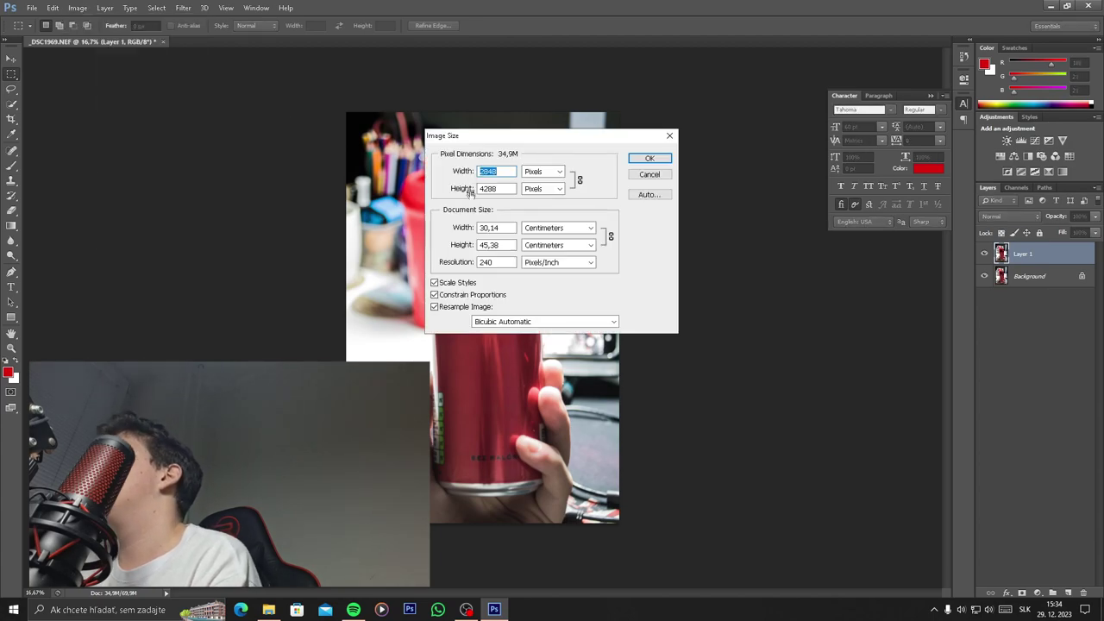
double_click(488, 228)
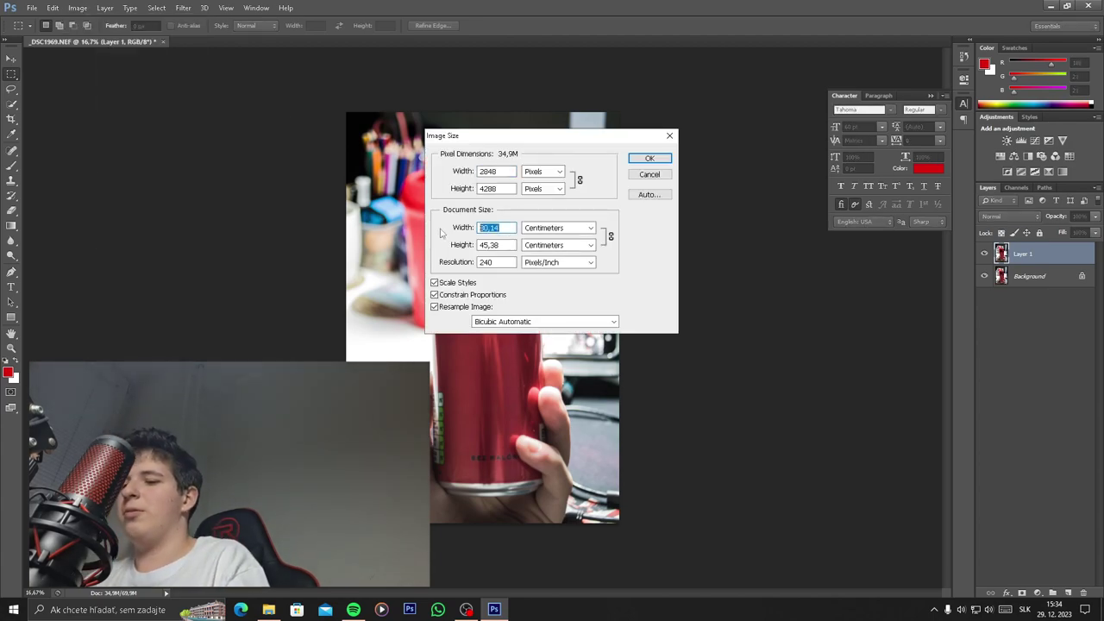
type("10")
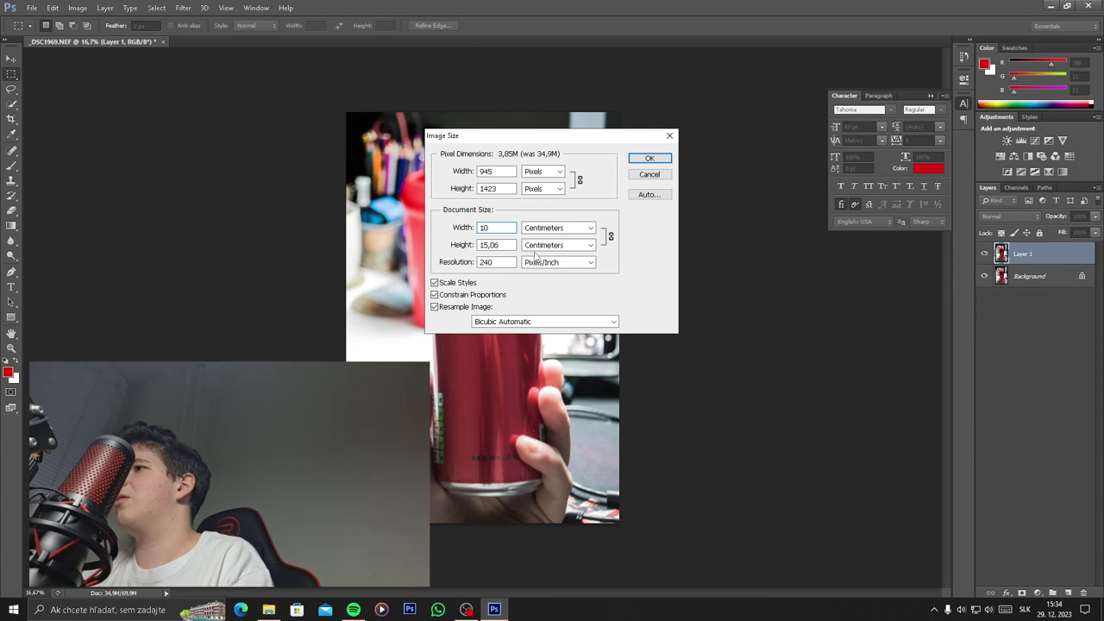
left_click(545, 270)
left_click(545, 282)
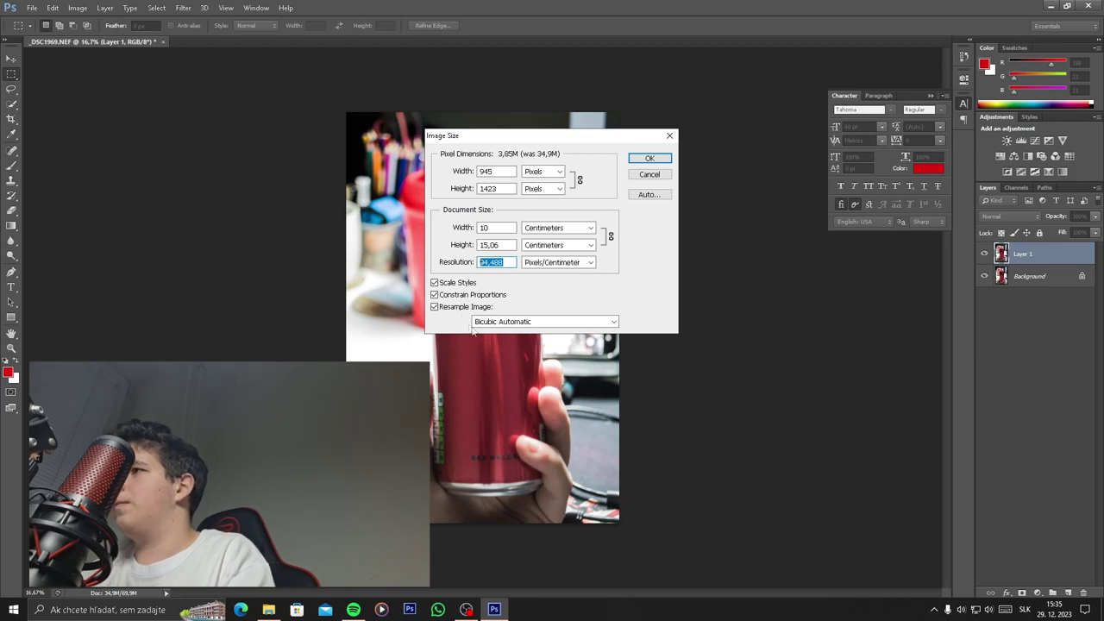
type("300")
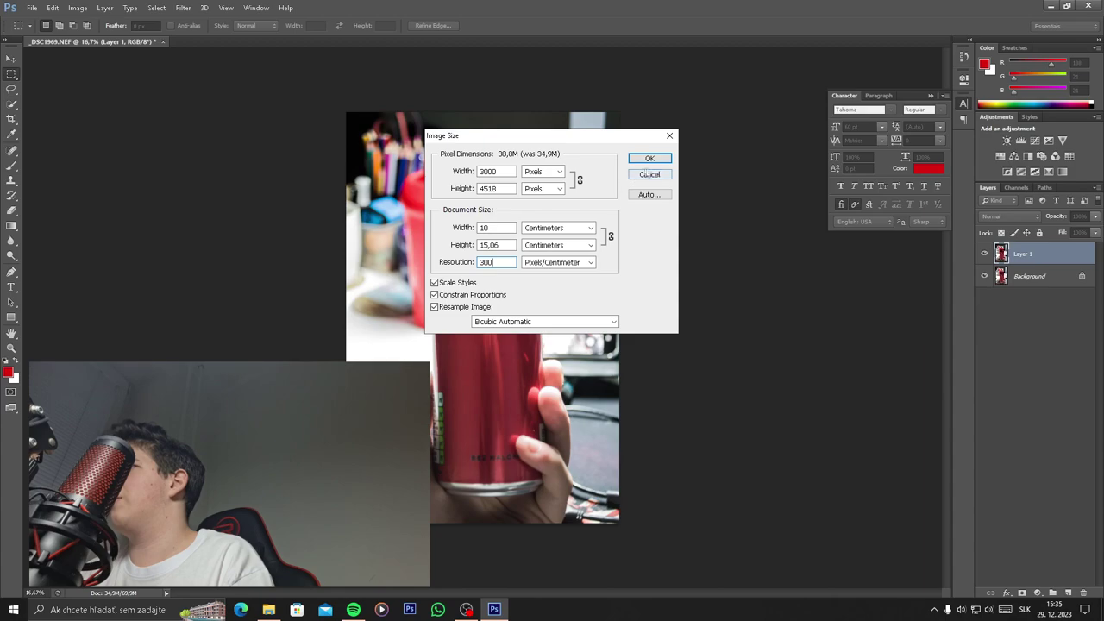
left_click(661, 162)
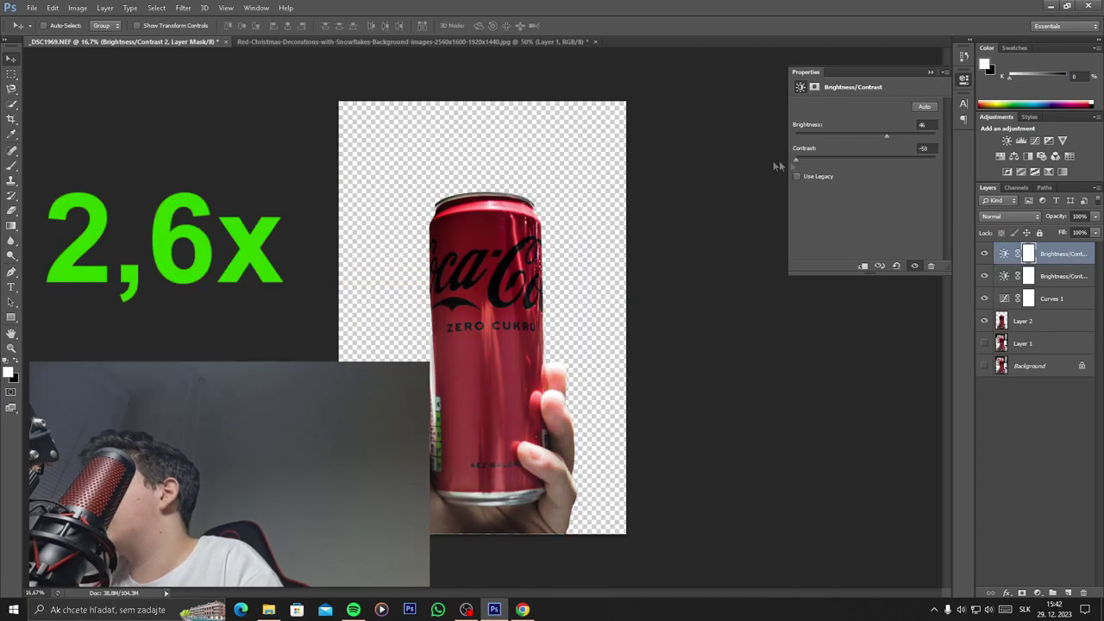
left_click_drag(779, 160, 868, 162)
left_click(1002, 502)
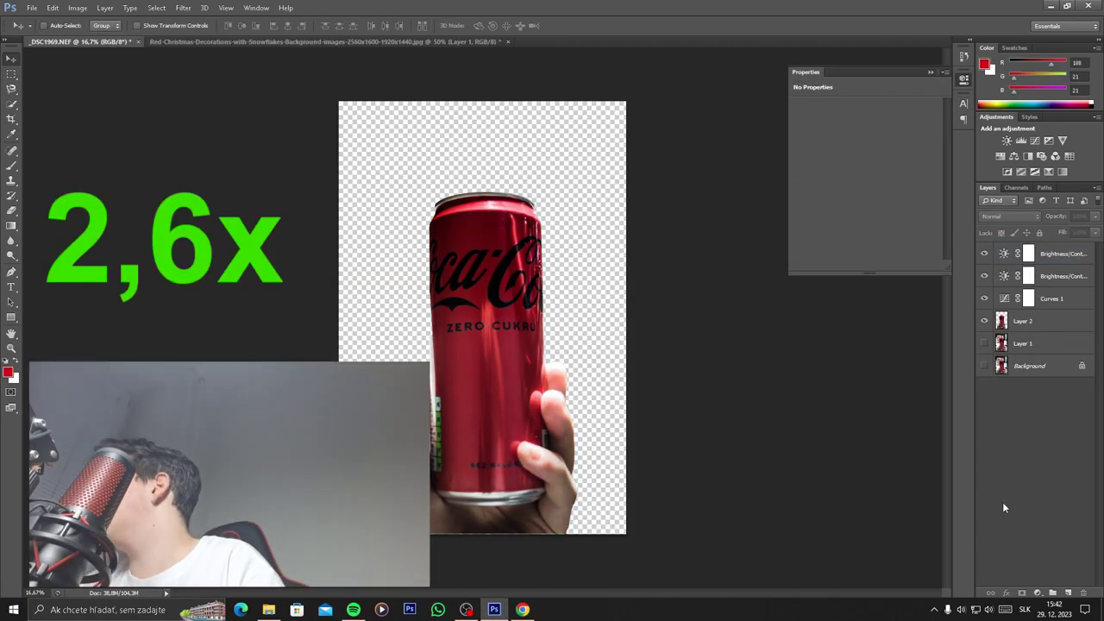
Add a Levels adjustment layer and try sampling a black point on the can, then undo it.
left_click(1021, 140)
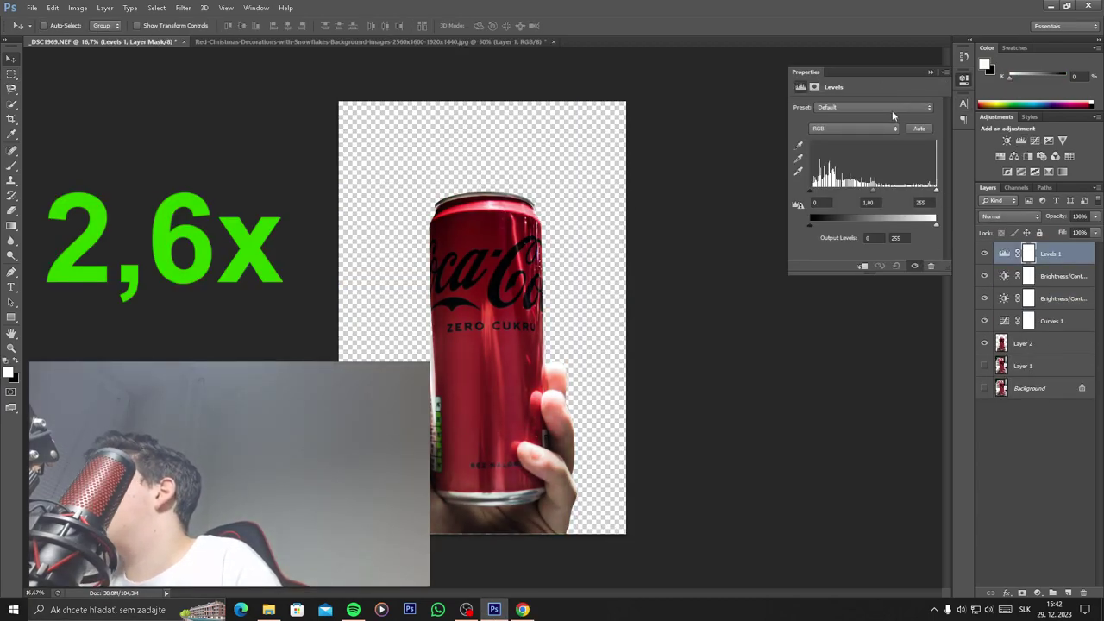
left_click(798, 145)
left_click(603, 345)
key("ctrl+z")
left_click(562, 359)
key("ctrl+z")
key("ctrl+z")
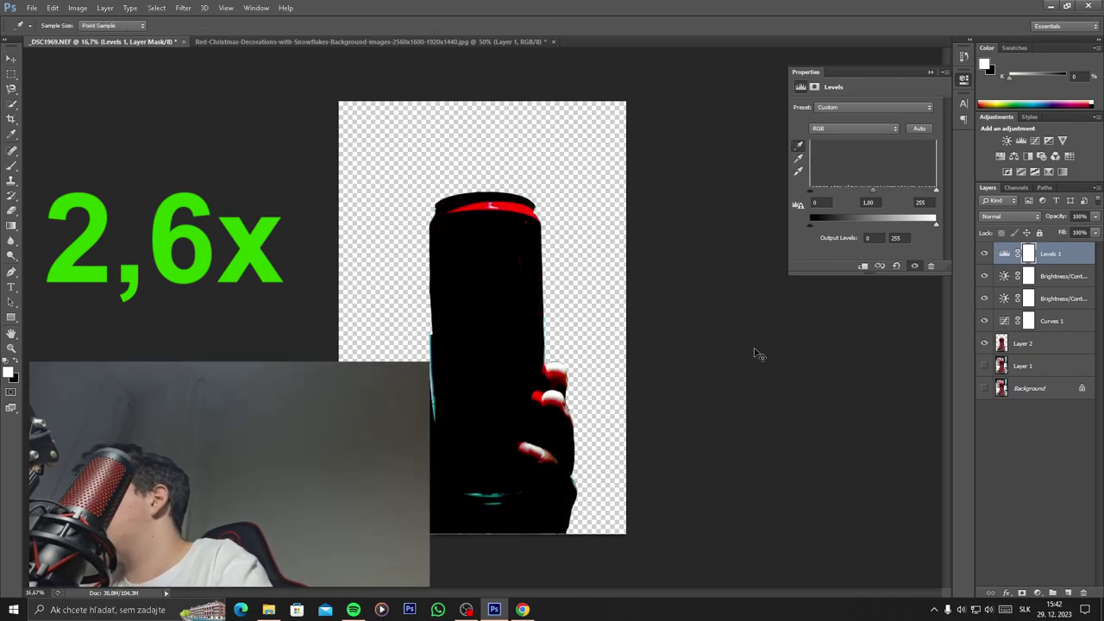
key("ctrl+z")
Try the Midtones Brighter and Darker presets and lower the Levels input white point to 202.
mouse_move(938, 227)
left_mouse_down()
mouse_move(898, 227)
mouse_move(951, 217)
left_mouse_up()
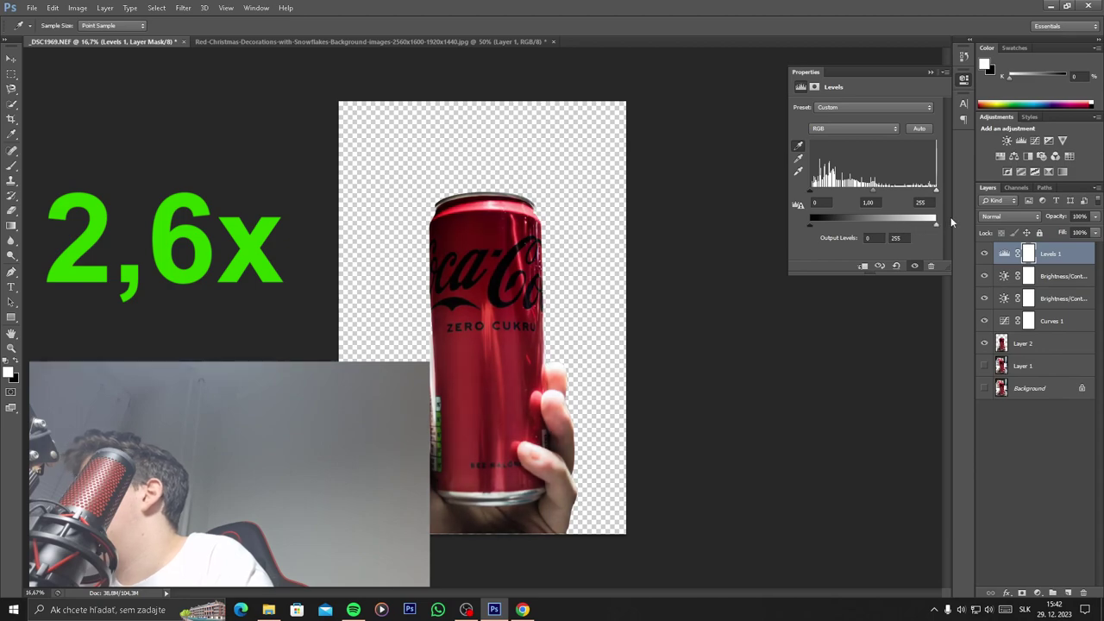
left_click(894, 109)
left_click(875, 195)
left_click(905, 108)
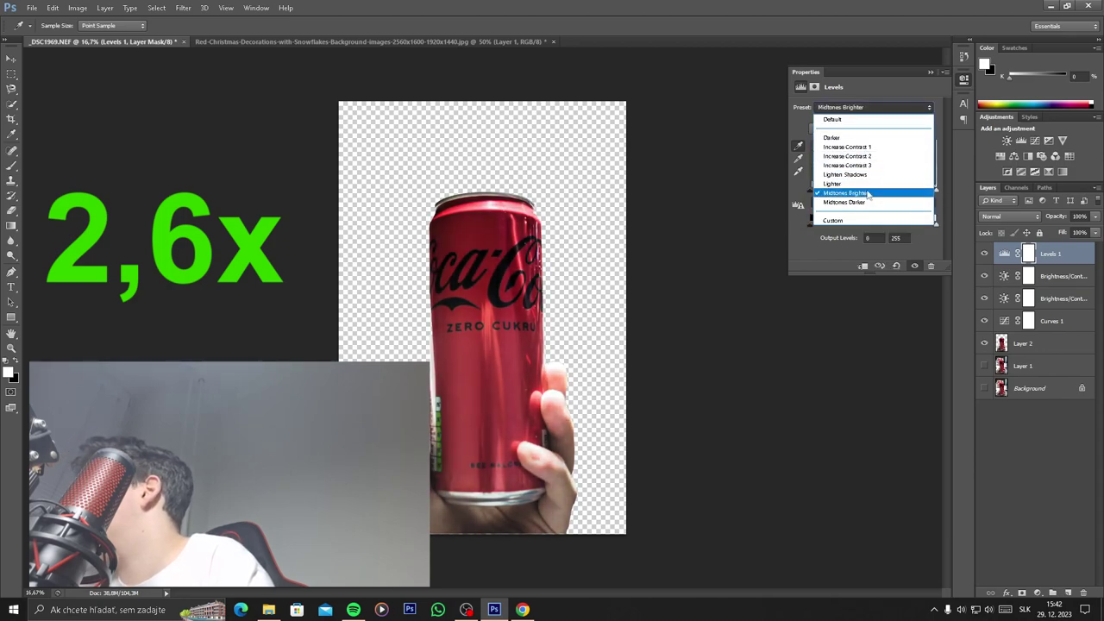
left_click(897, 205)
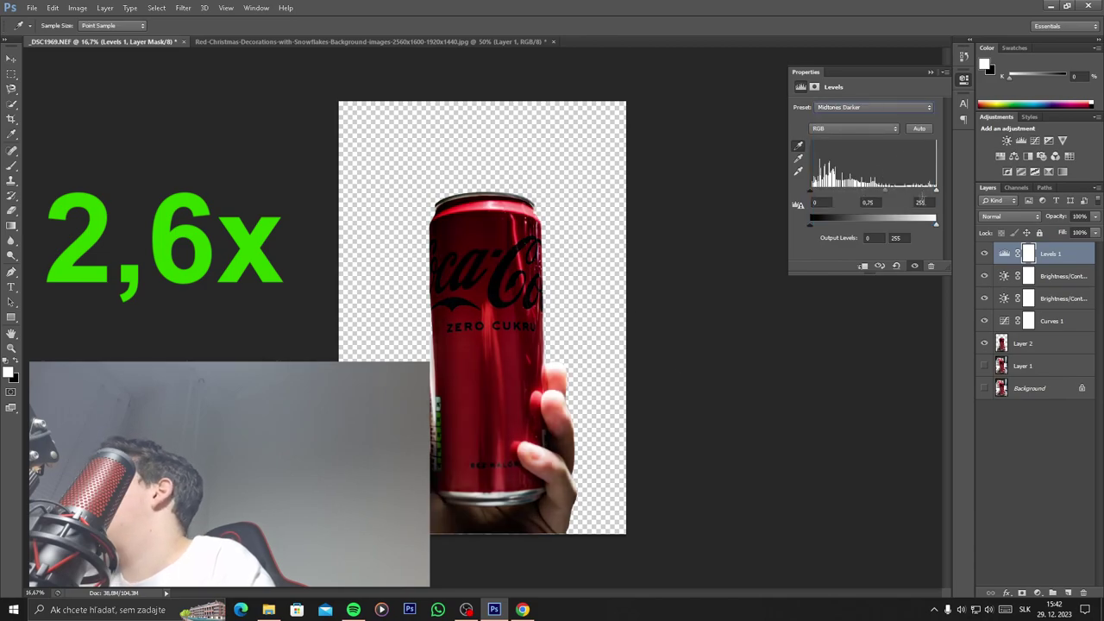
left_click_drag(936, 190, 821, 190)
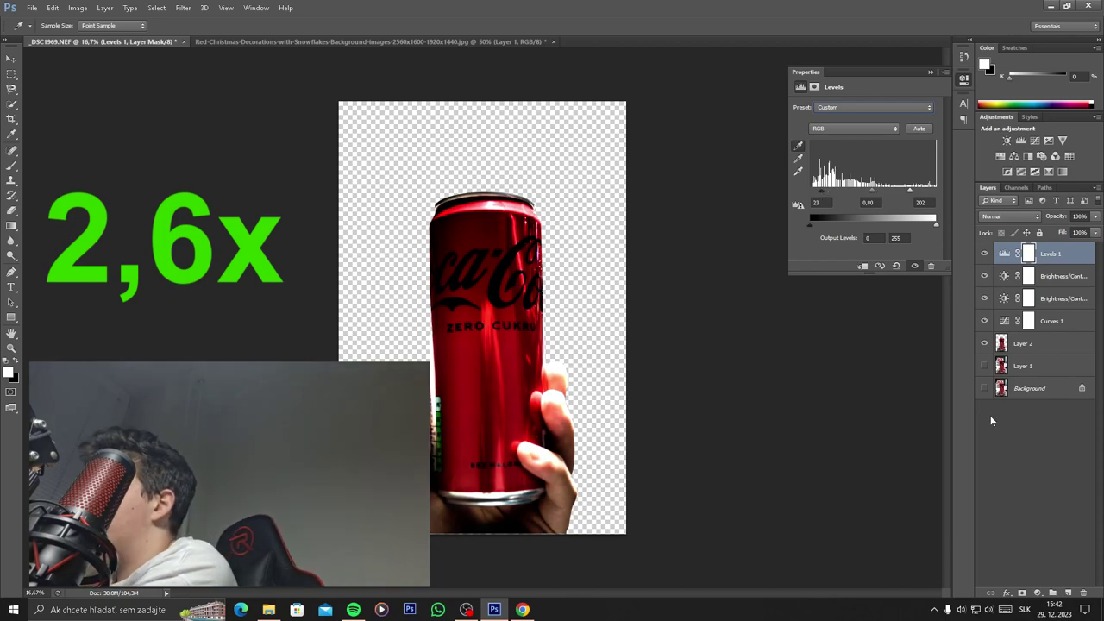
key("ctrl+z")
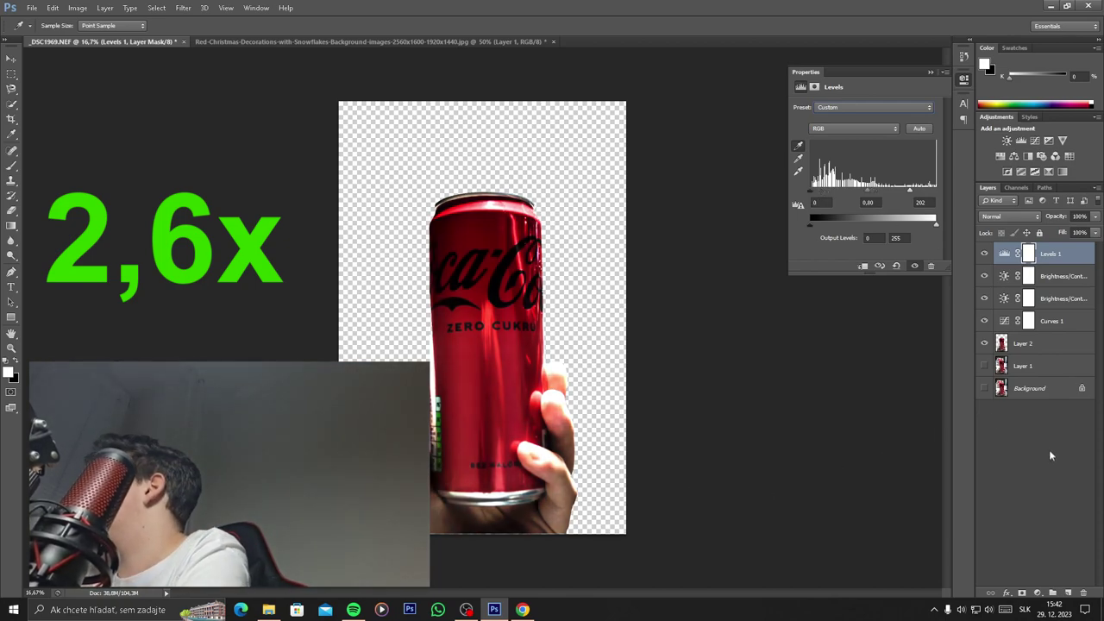
Add an Exposure adjustment layer and drop exposure to -6.12 to black out the can.
left_click(1047, 141)
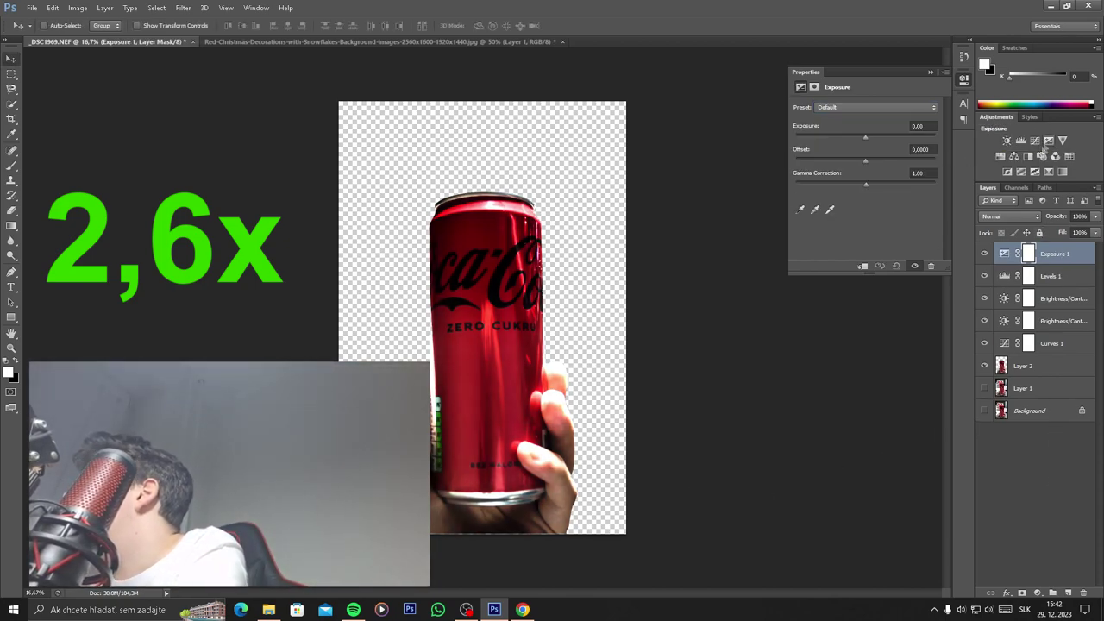
left_click(801, 210)
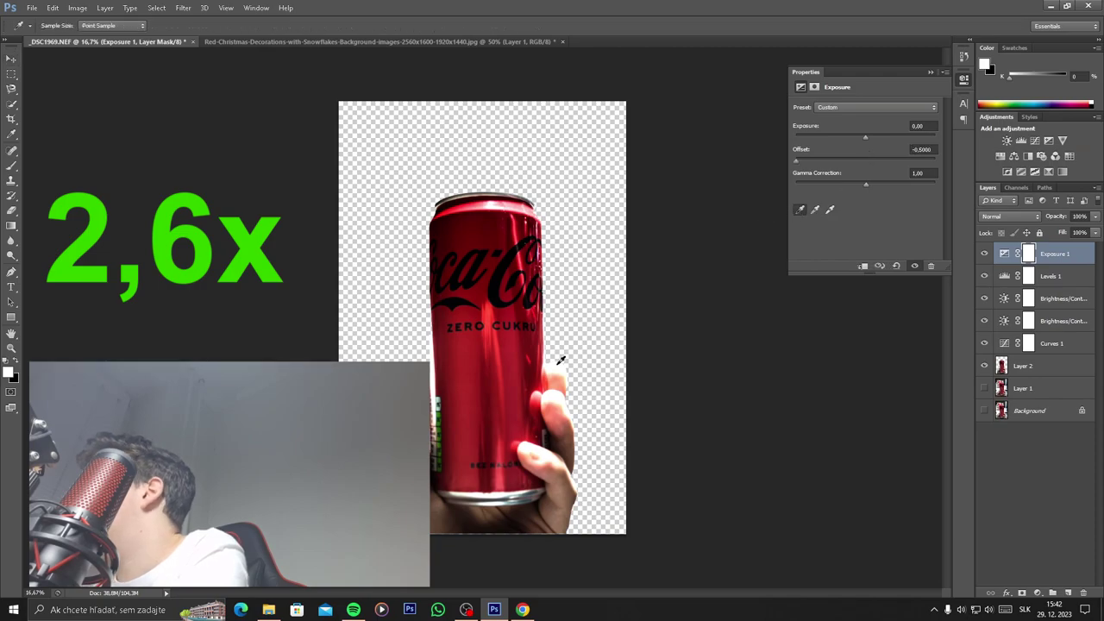
left_click_drag(860, 135, 848, 136)
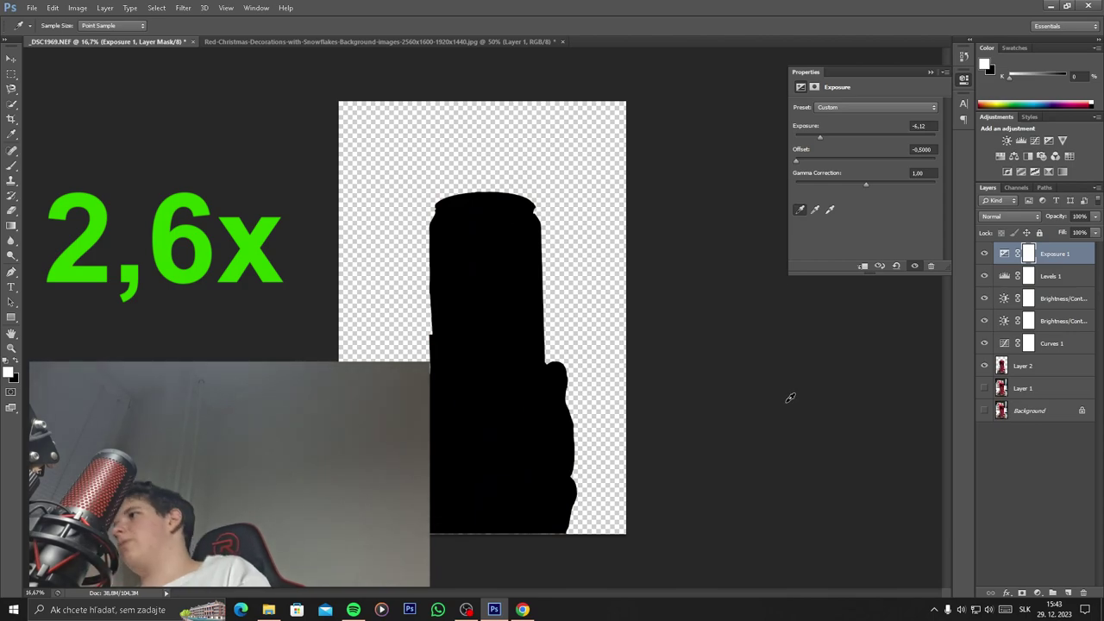
left_click(1005, 500)
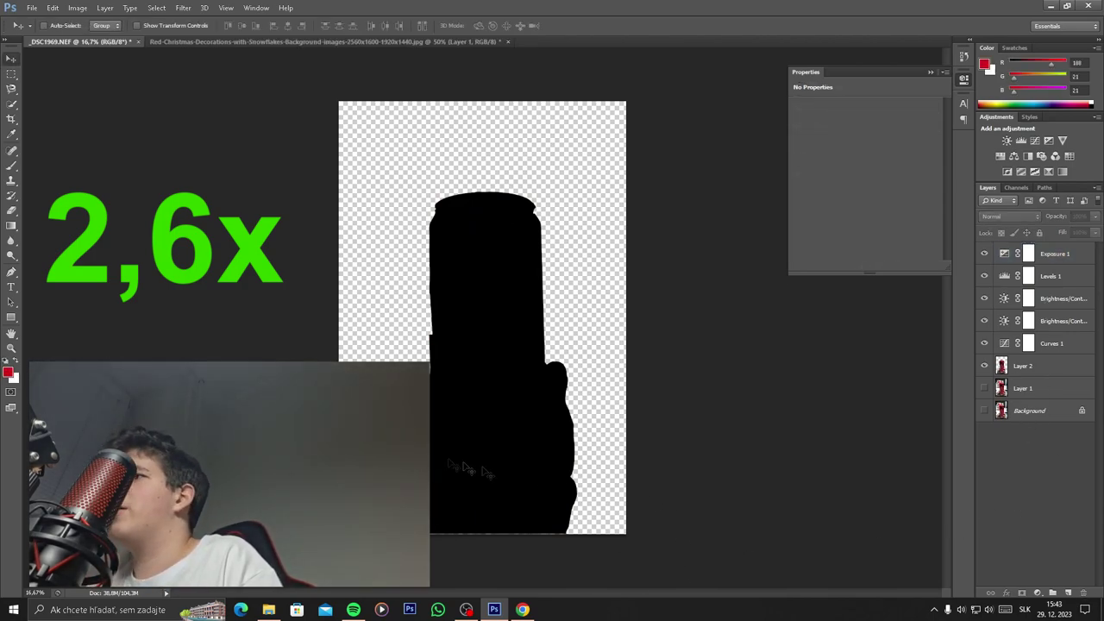
Undo the can dropped into the Christmas image and close the can photo document, answering the save prompt.
left_click(1030, 371)
left_click_drag(455, 419, 496, 334)
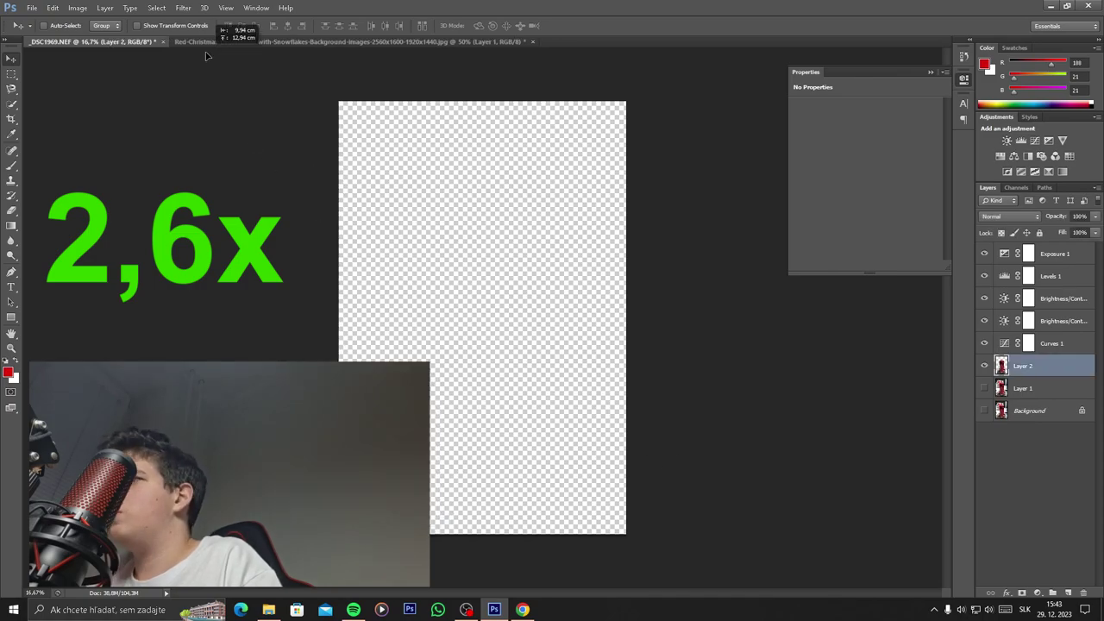
key("ctrl+z")
left_click(162, 41)
left_click(564, 230)
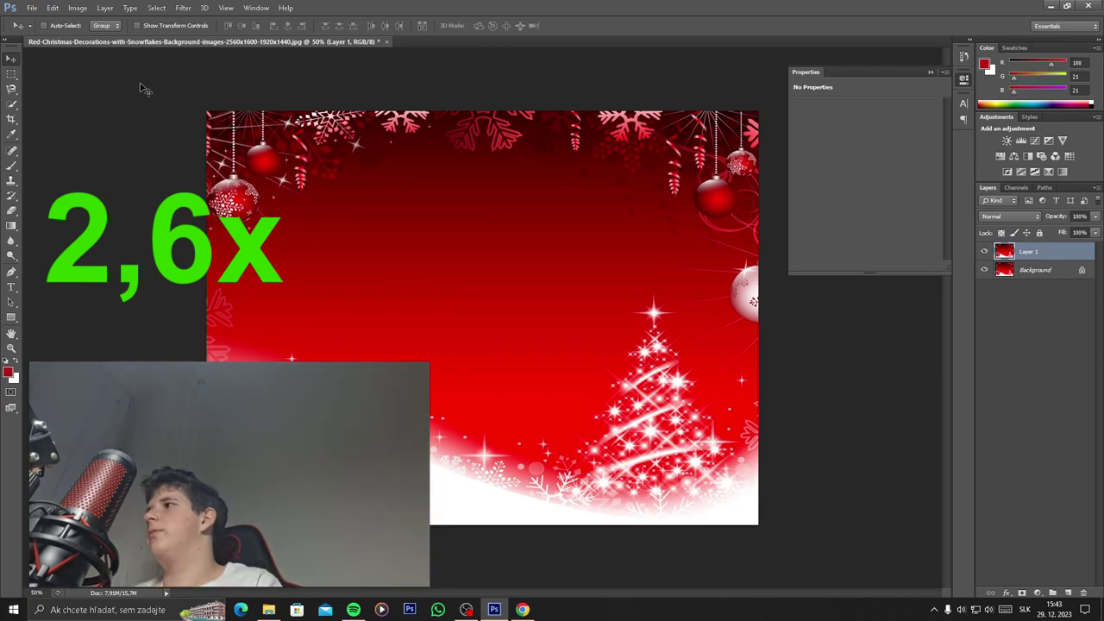
Open _DSC1969.NEF from This PC > Obrázky in Camera Raw.
key("ctrl+o")
left_click(418, 207)
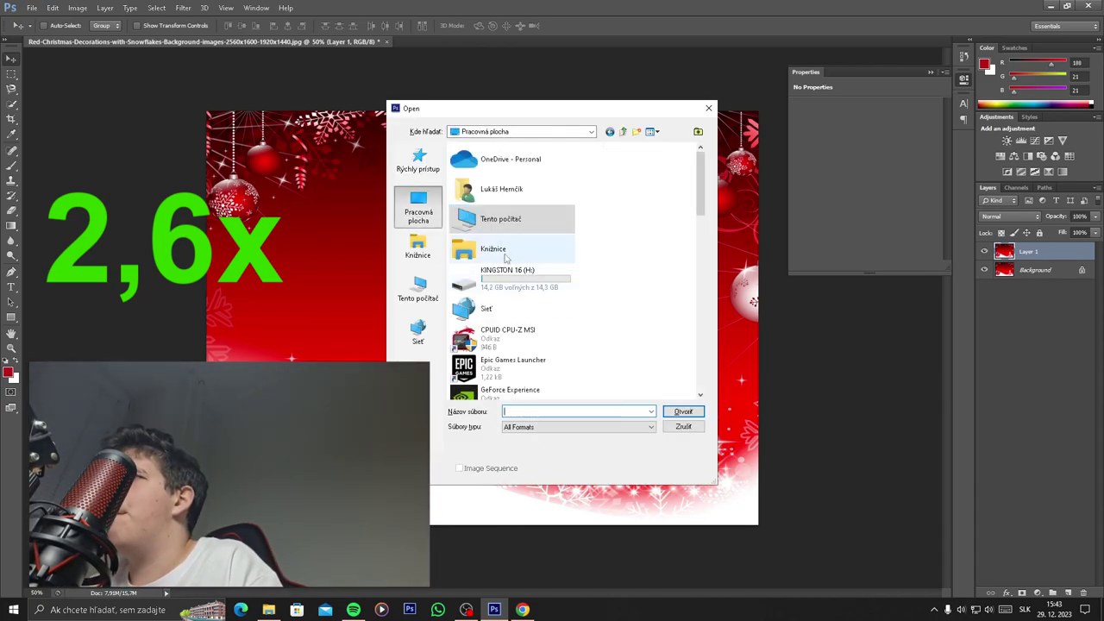
double_click(497, 233)
double_click(511, 241)
double_click(598, 177)
left_click(483, 183)
left_click(697, 412)
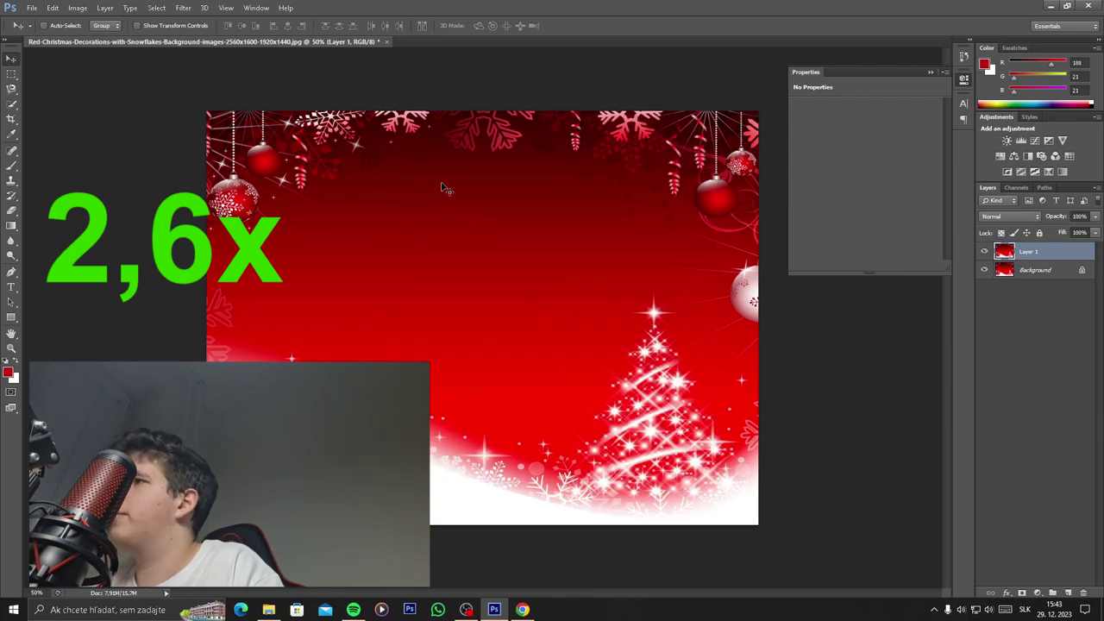
key("ctrl+o")
left_click(483, 183)
left_click(683, 413)
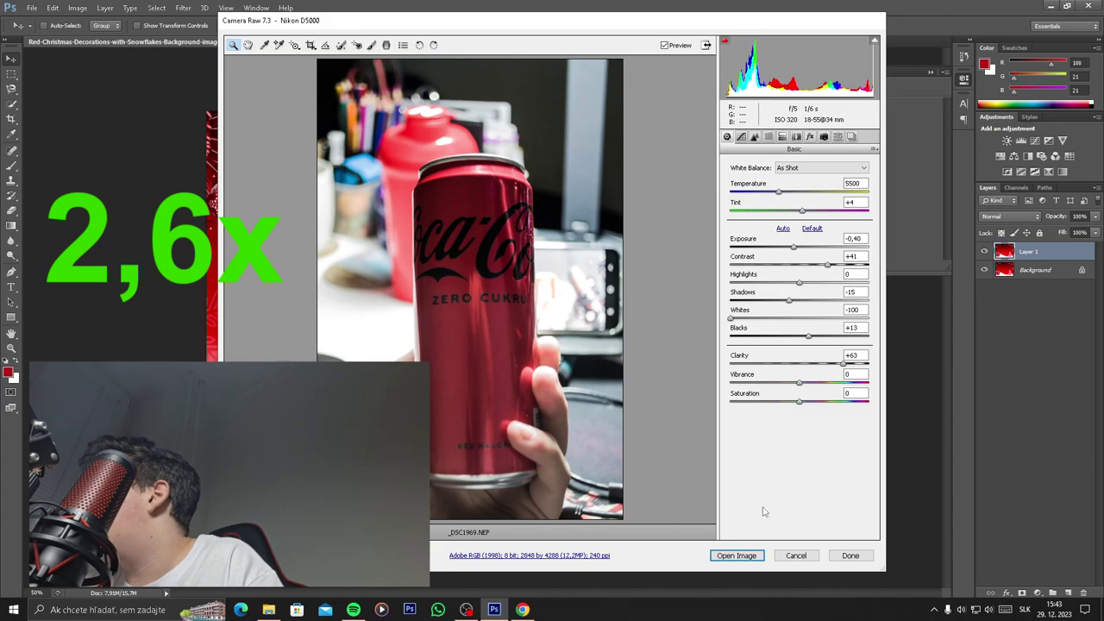
Switch white balance to Auto, then back to As Shot.
left_click(821, 168)
left_click(798, 179)
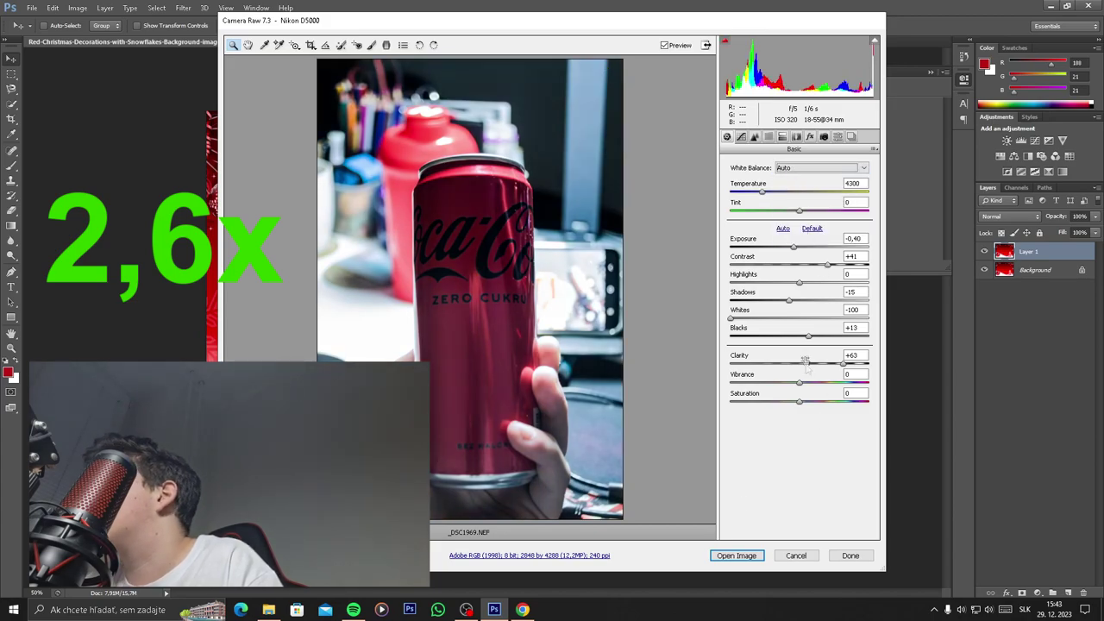
left_click(821, 167)
left_click(798, 175)
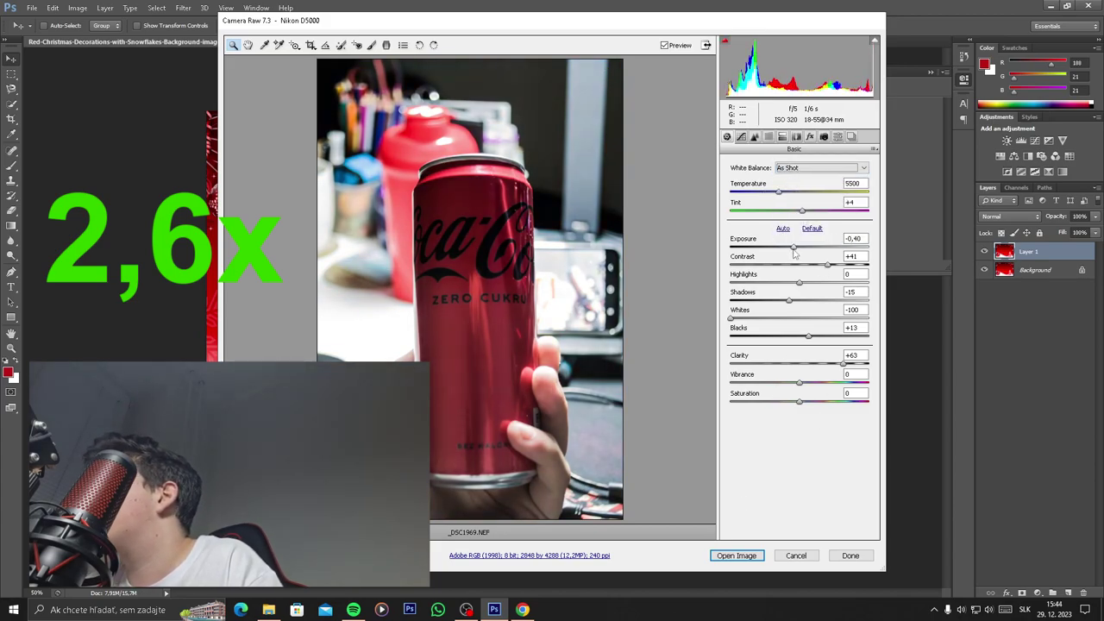
Try Exposure down to about -2.40, Blacks +100, Vibrance +49, Contrast +75, adjusted Highlights/Shadows, then close Camera Raw.
left_click_drag(795, 248, 788, 247)
left_click_drag(808, 335, 892, 334)
mouse_move(844, 363)
left_mouse_down()
mouse_move(830, 363)
mouse_move(833, 383)
mouse_move(830, 365)
left_mouse_up()
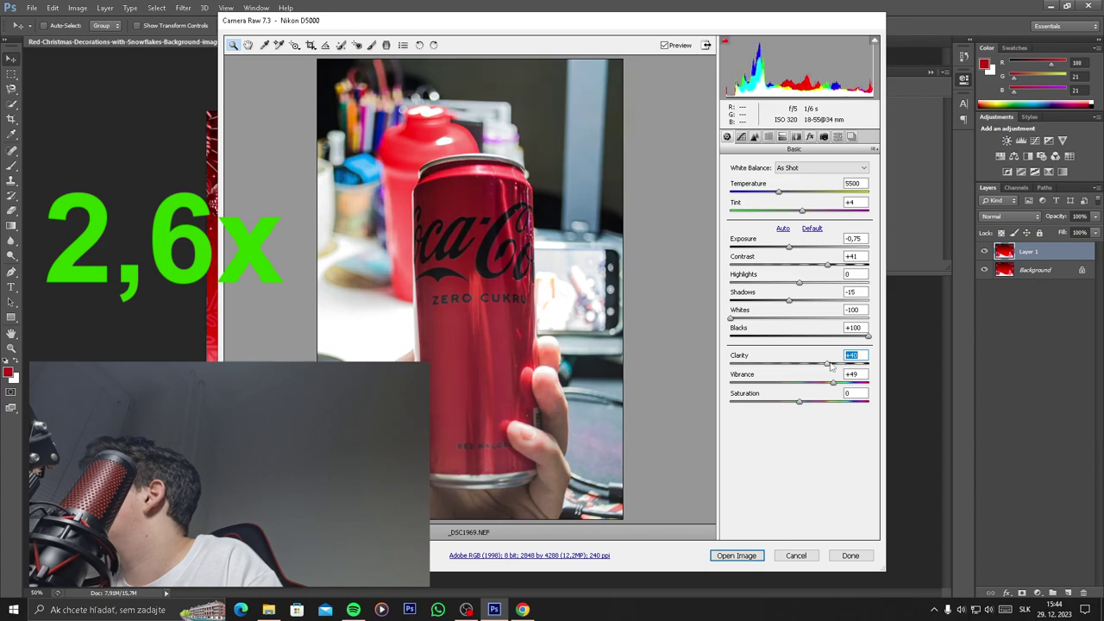
mouse_move(827, 264)
left_mouse_down()
mouse_move(784, 247)
mouse_move(868, 282)
mouse_move(818, 264)
left_mouse_up()
mouse_move(790, 299)
left_mouse_down()
mouse_move(714, 307)
mouse_move(818, 300)
left_mouse_up()
mouse_move(784, 247)
left_mouse_down()
mouse_move(767, 249)
mouse_move(851, 264)
left_mouse_up()
left_click_drag(817, 300, 839, 299)
left_click(849, 555)
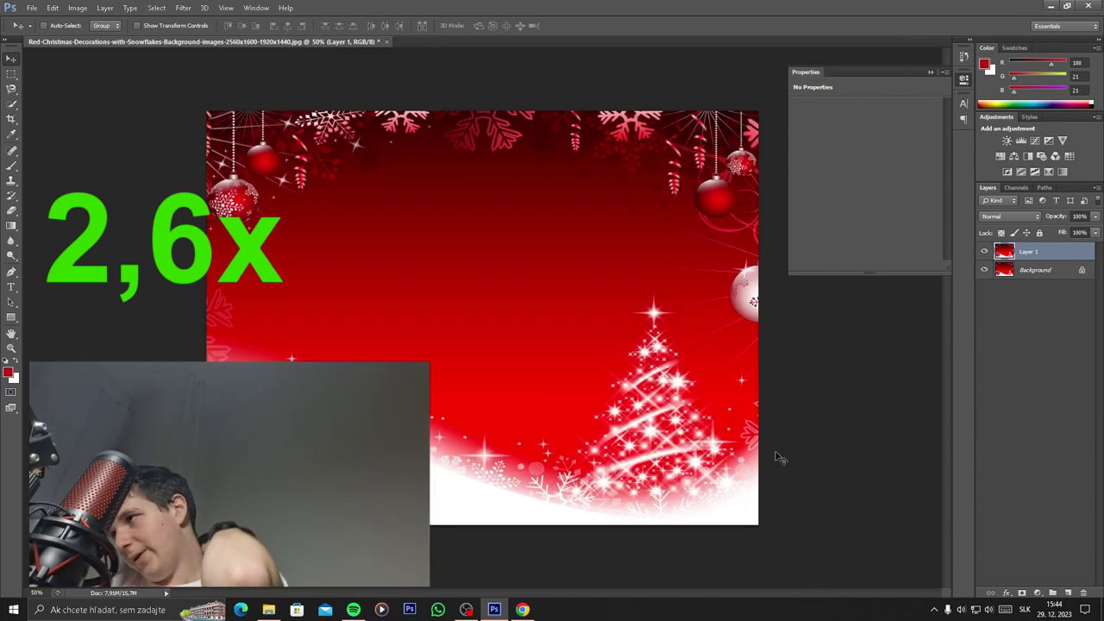
Reopen _DSC1969.NEF in Camera Raw and close it, dismissing stray canvas and print dialogs.
right_click(243, 89)
left_click(237, 71)
key("ctrl+o")
double_click(479, 176)
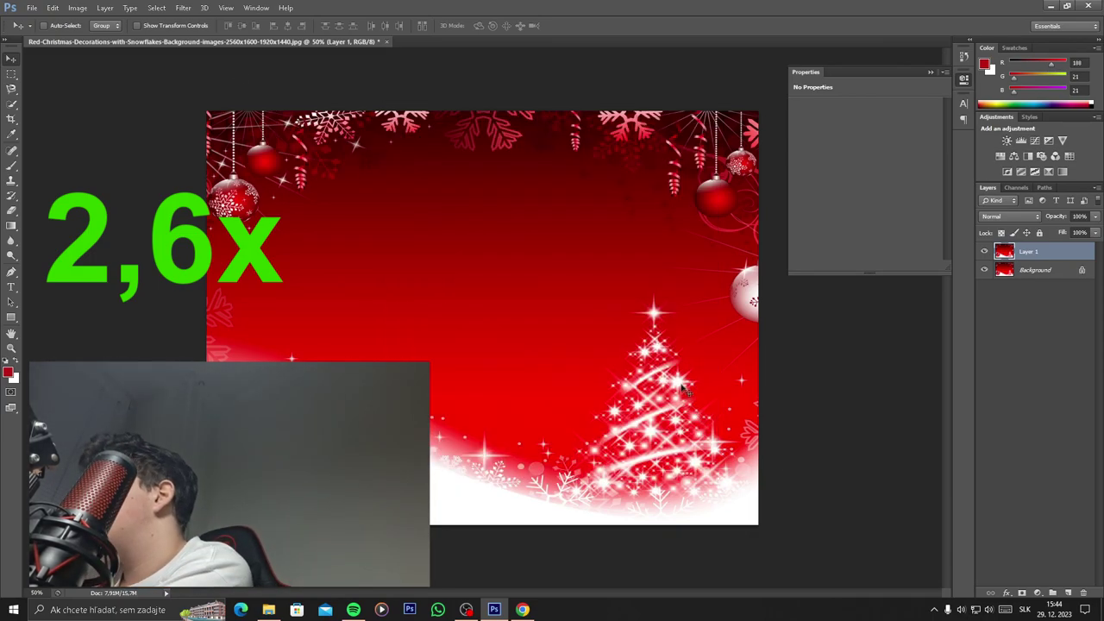
left_click(807, 553)
key("o")
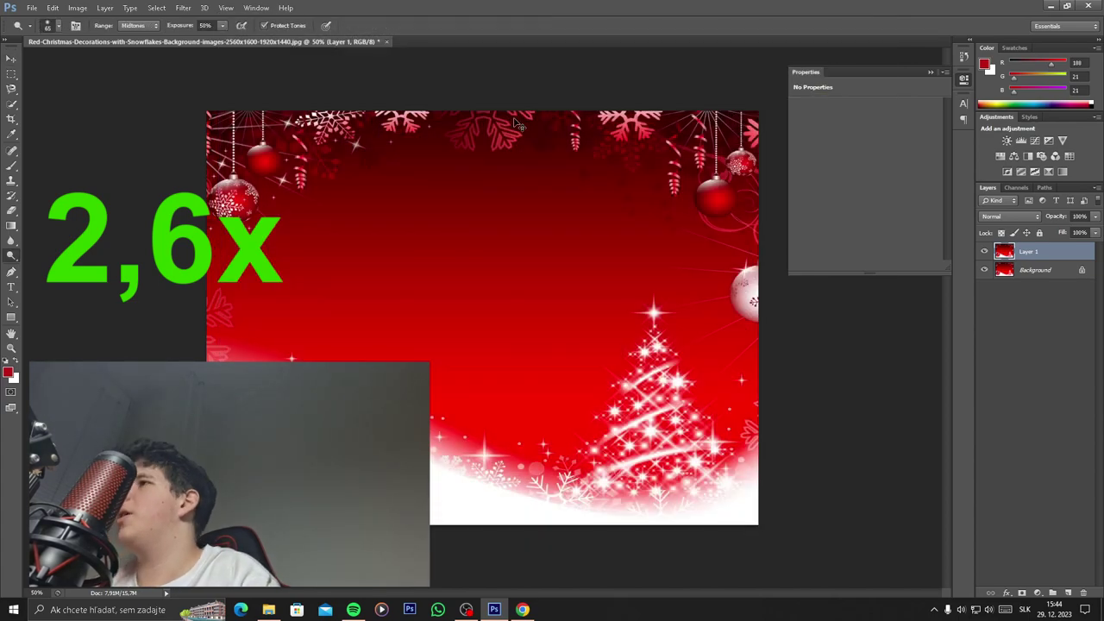
key("ctrl+p")
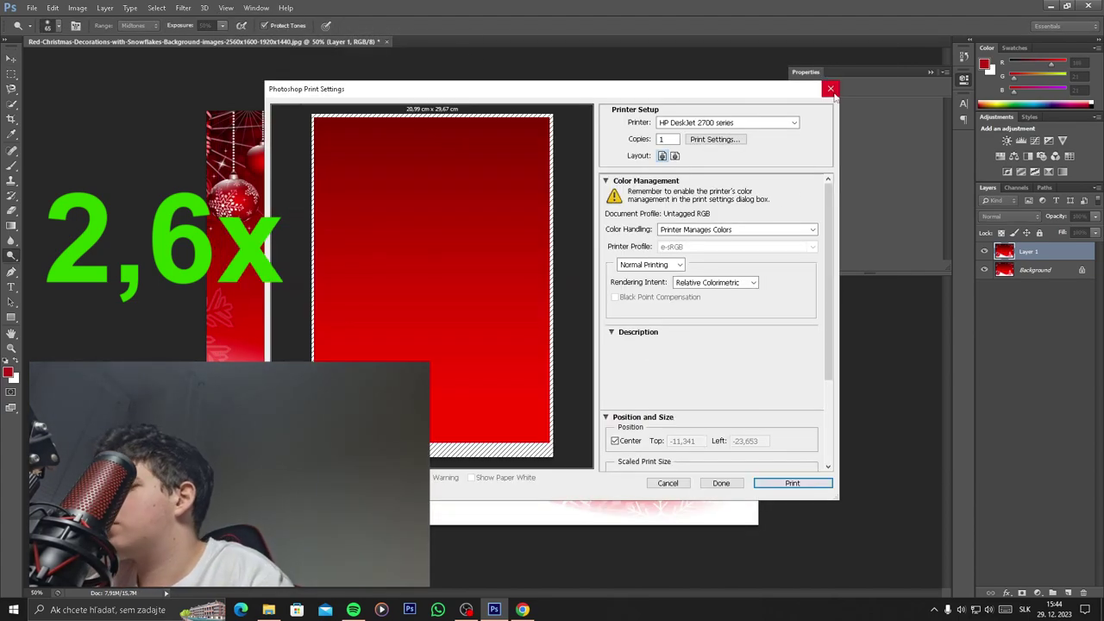
key("Escape")
Open _DSC1969.NEF as an image document, accepting the colour profile mismatch.
key("ctrl+o")
double_click(483, 172)
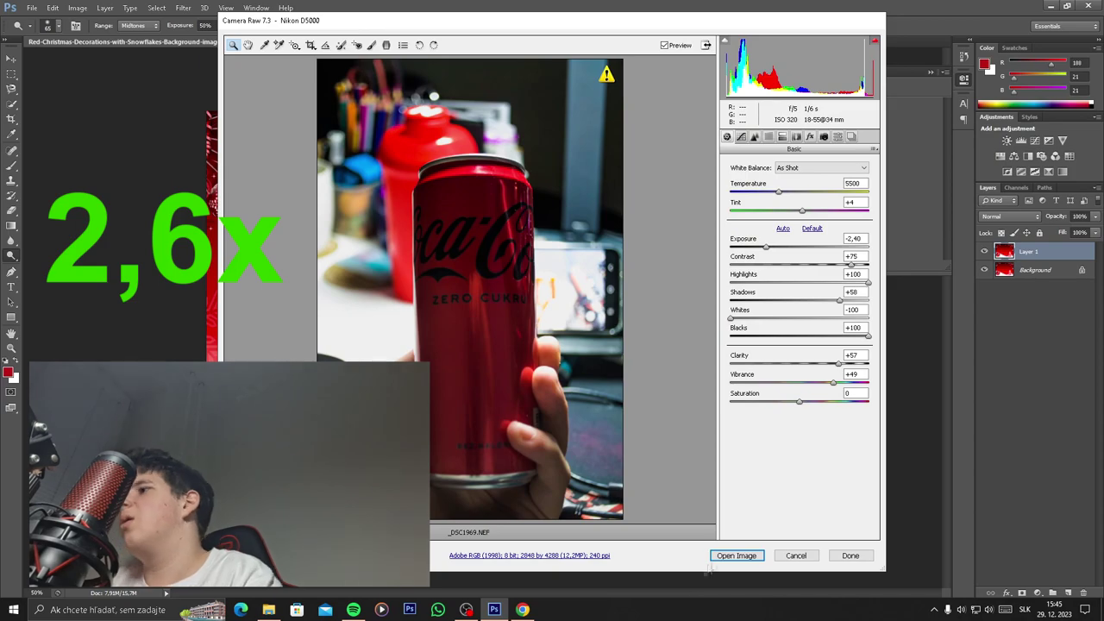
left_click(736, 556)
left_click(575, 288)
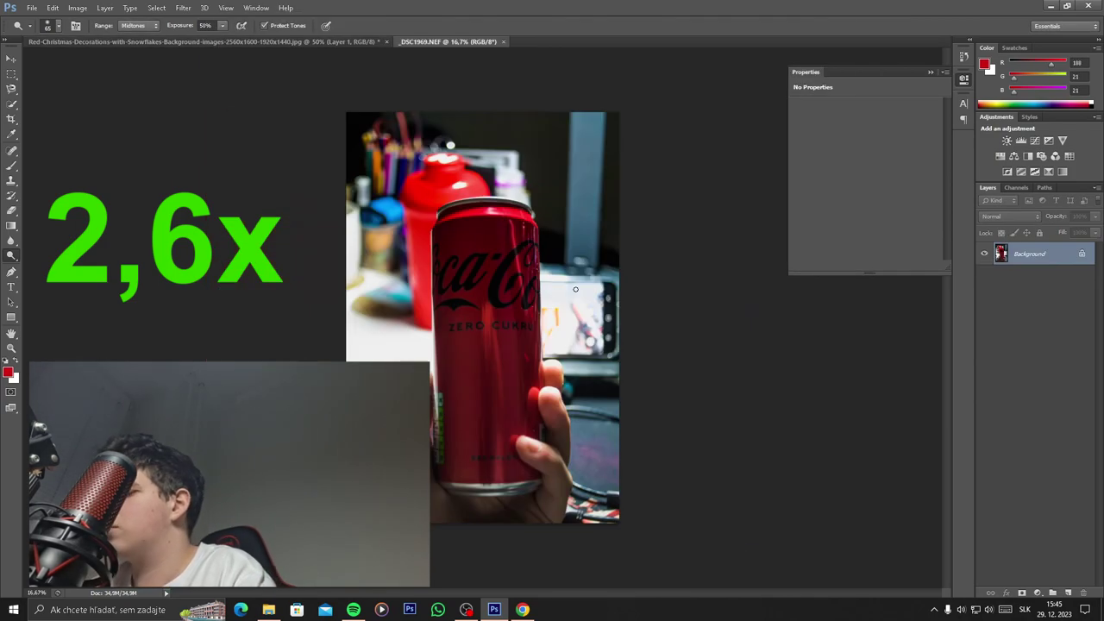
Duplicate the background layer and resize the image to 10 cm wide at 200 pixels/cm.
key("ctrl+j")
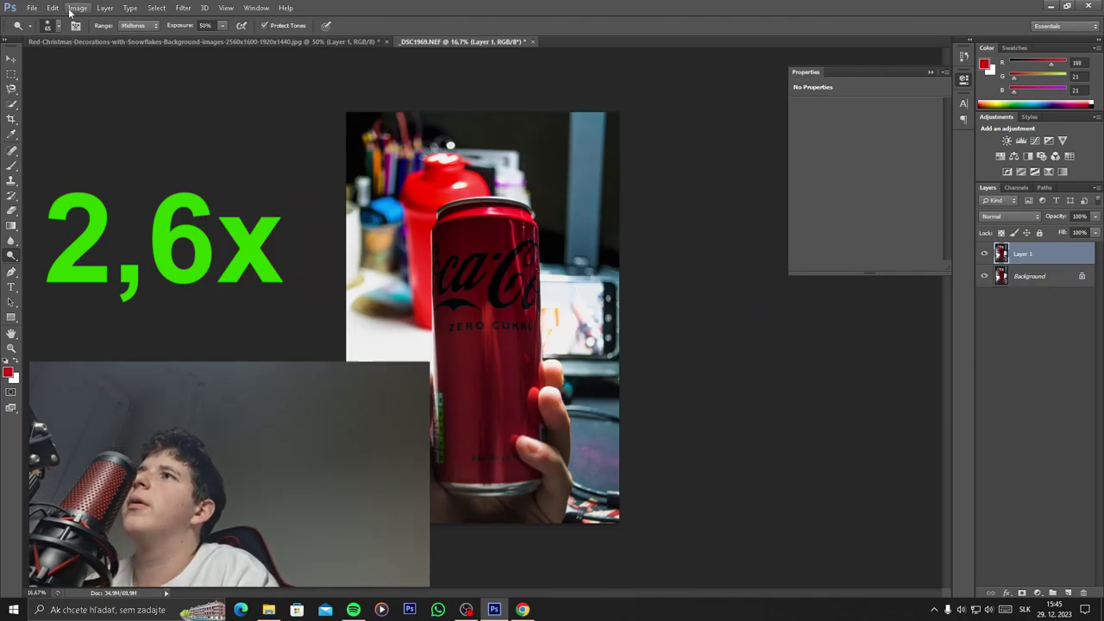
left_click(77, 7)
left_click(93, 90)
type("10")
key("Tab")
left_click(558, 263)
left_click(552, 281)
type("200")
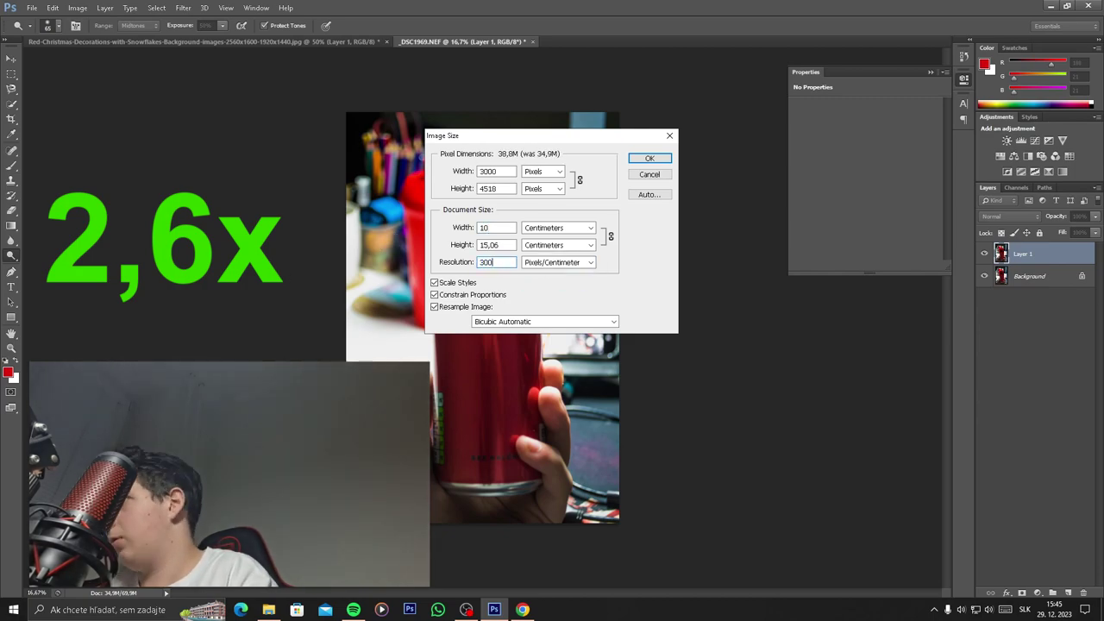
left_click(649, 158)
Trace the can and hand with the Magnetic Lasso and copy them to a new layer.
left_click(11, 88)
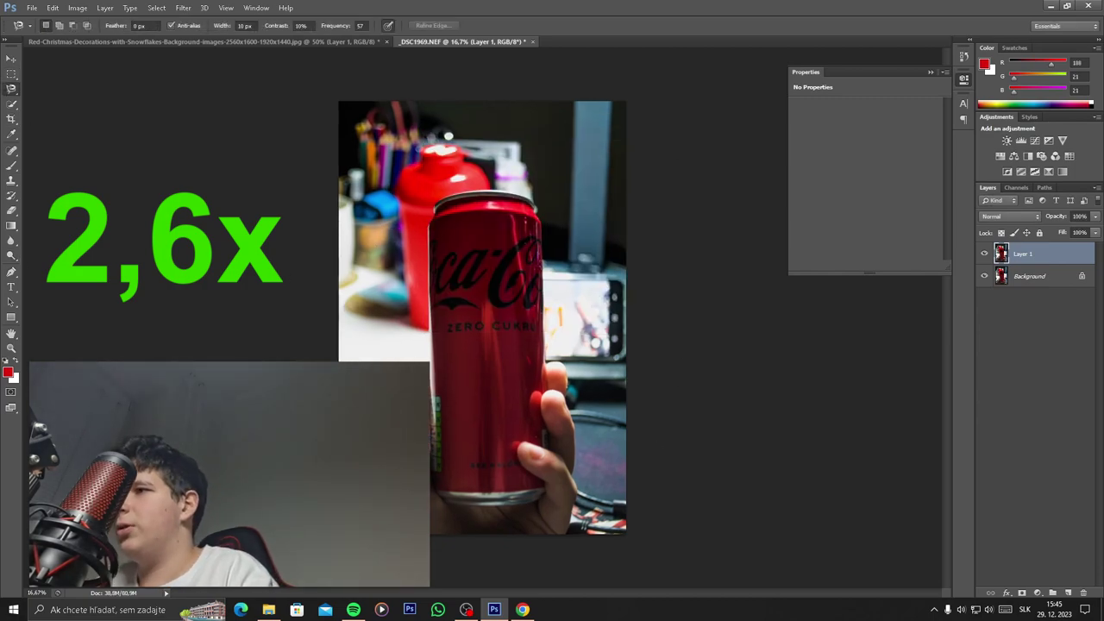
left_click(435, 380)
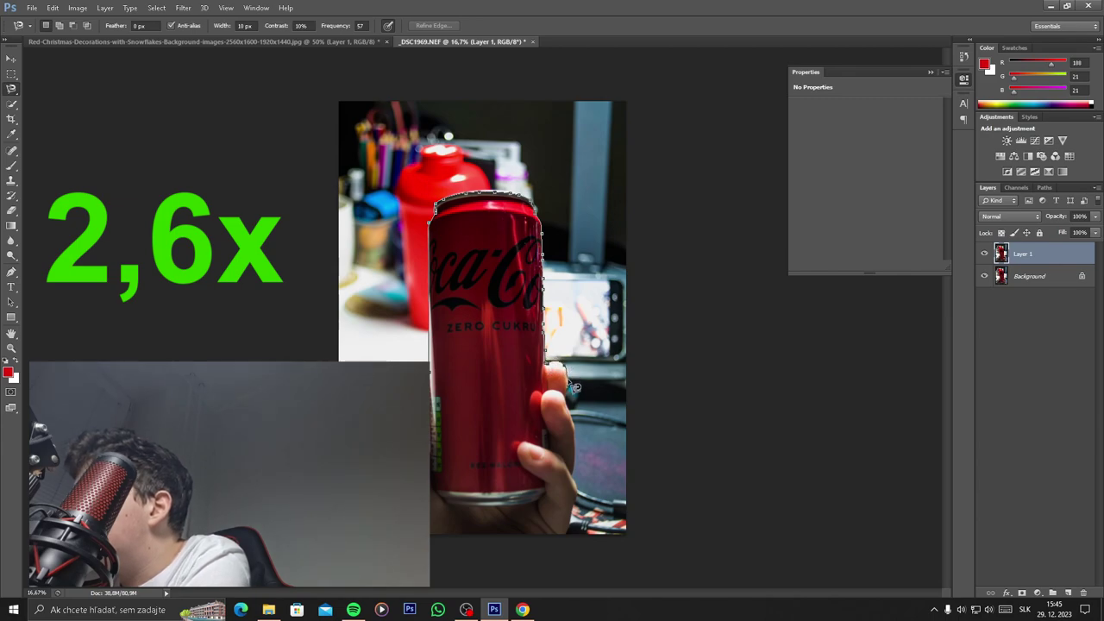
double_click(566, 535)
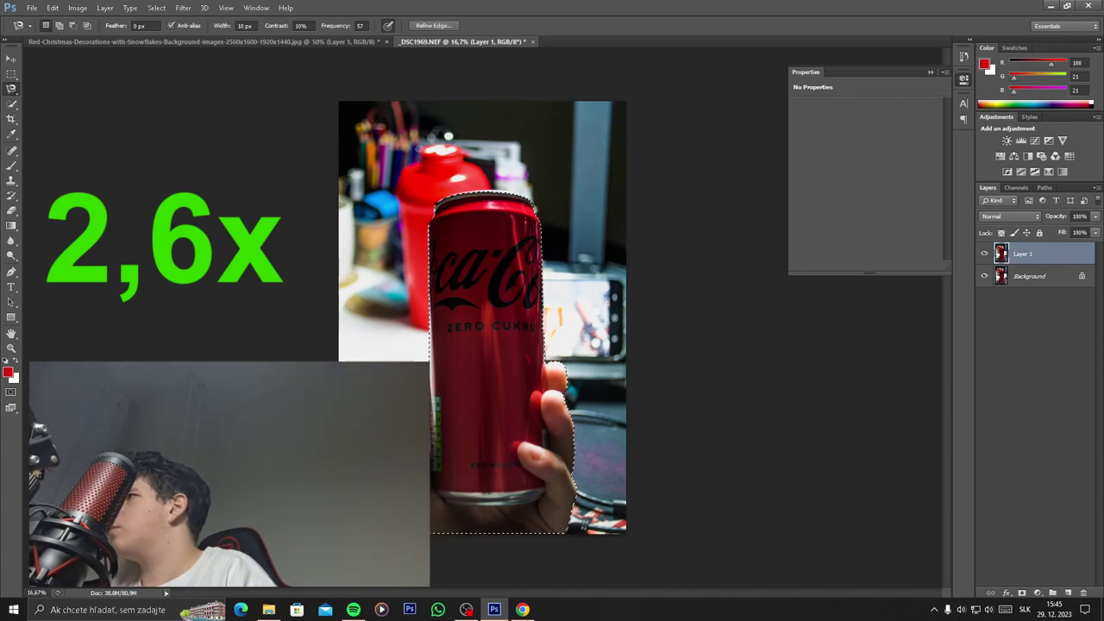
key("ctrl+j")
key("ctrl+j")
Hide the other layers so only Layer 2 shows, and add a Hue/Saturation adjustment.
left_click(983, 253)
left_click_drag(984, 298, 984, 321)
left_click(1026, 276)
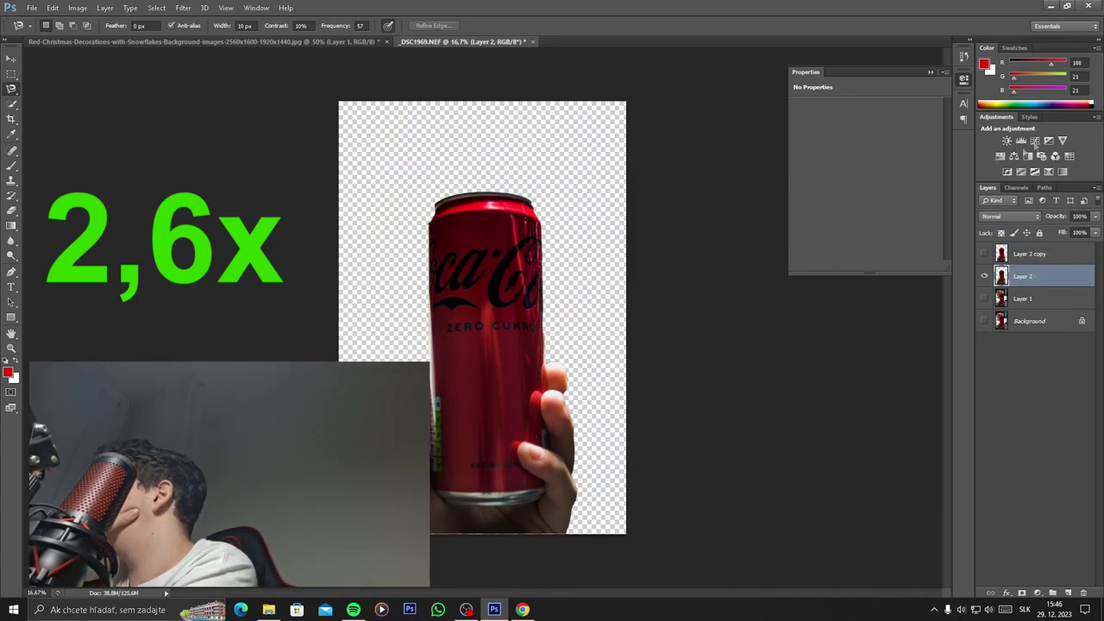
left_click(1013, 155)
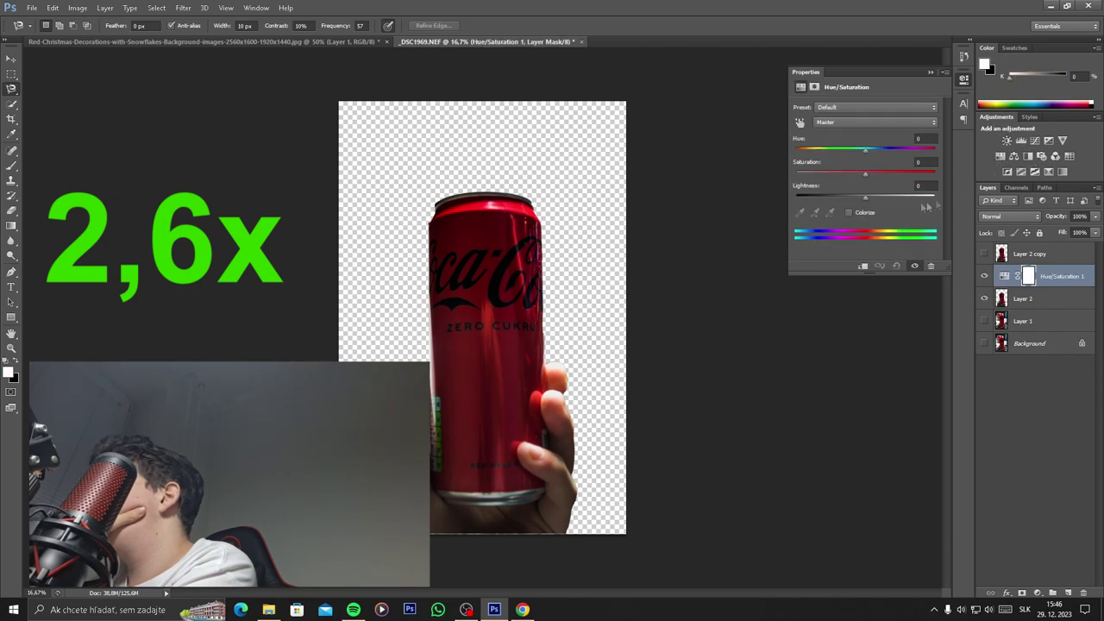
Add a Hue/Saturation adjustment with Lightness -100 over Layer 2, then select both layers.
left_click(563, 372)
left_click(12, 61)
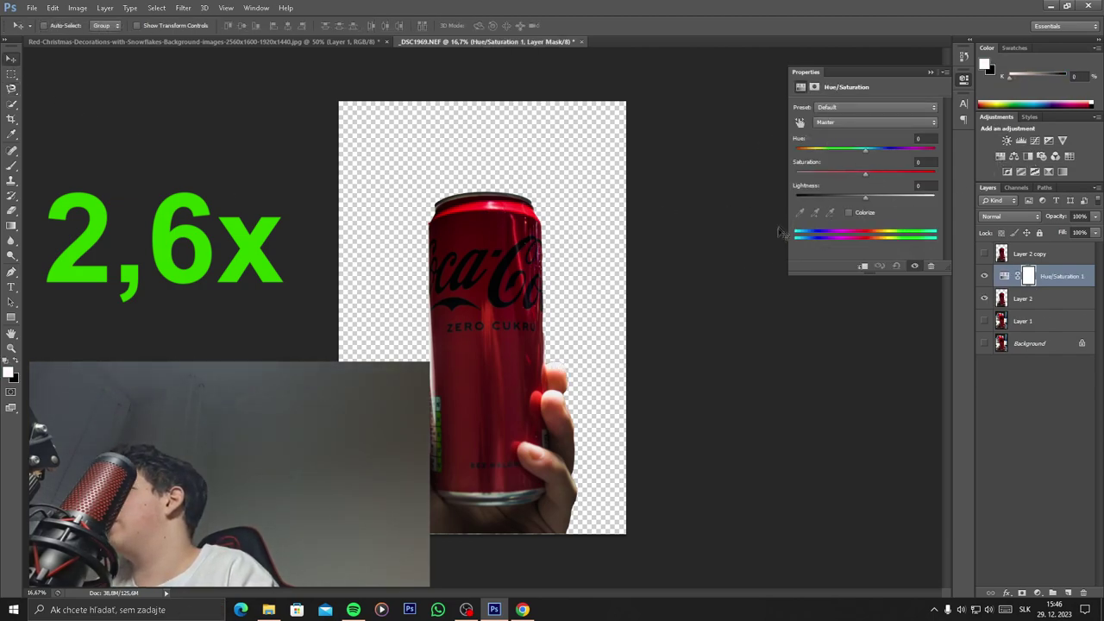
key("alt+bracketleft")
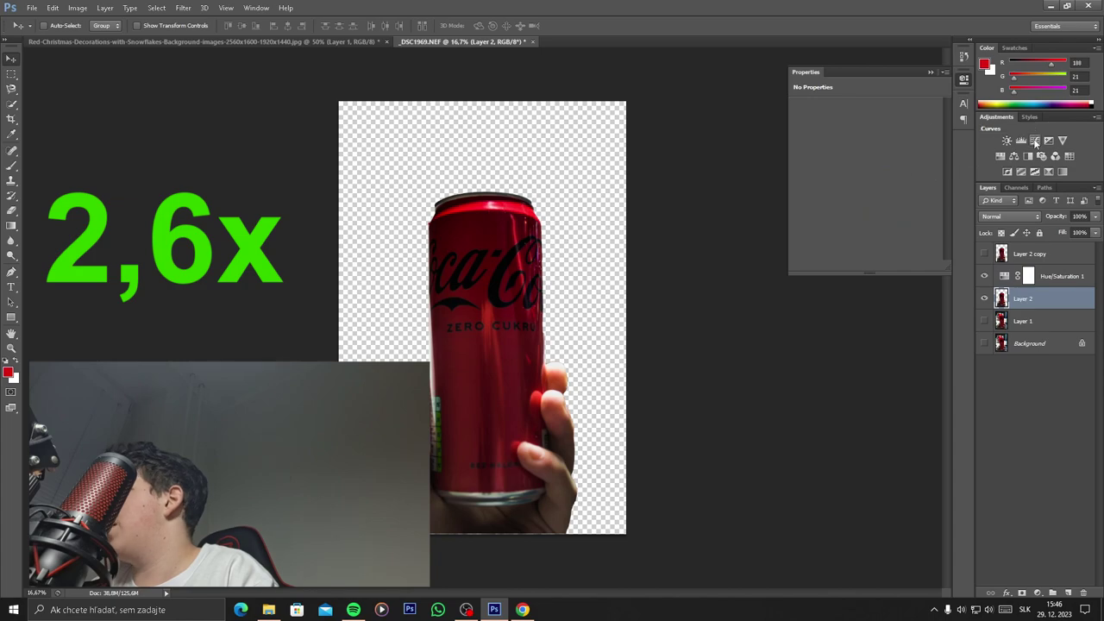
left_click(1003, 156)
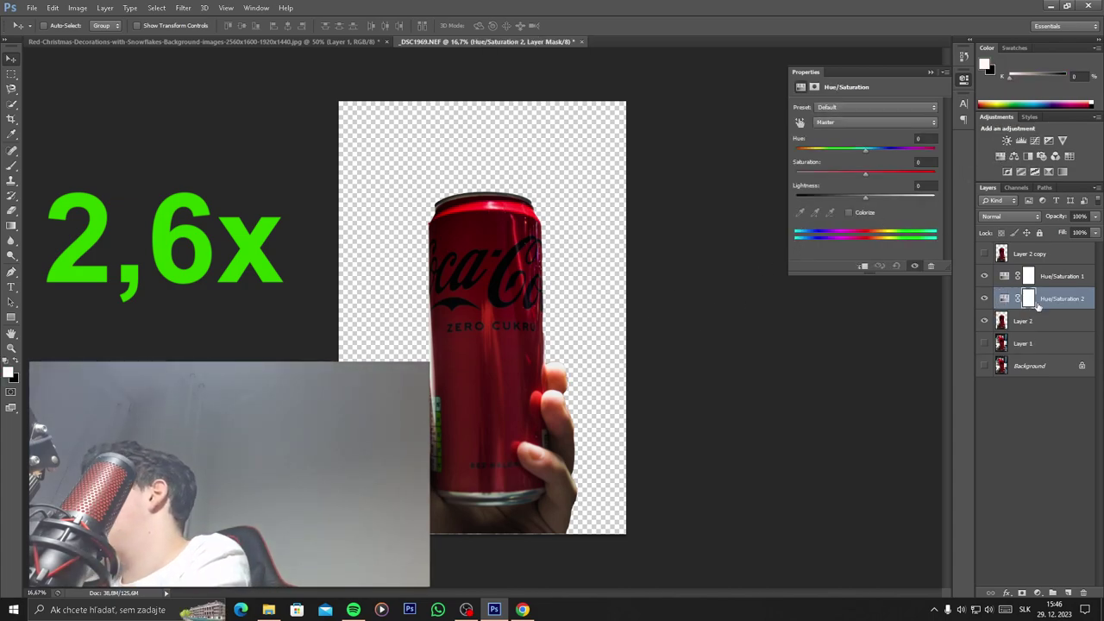
key("ctrl+z")
key("ctrl+z")
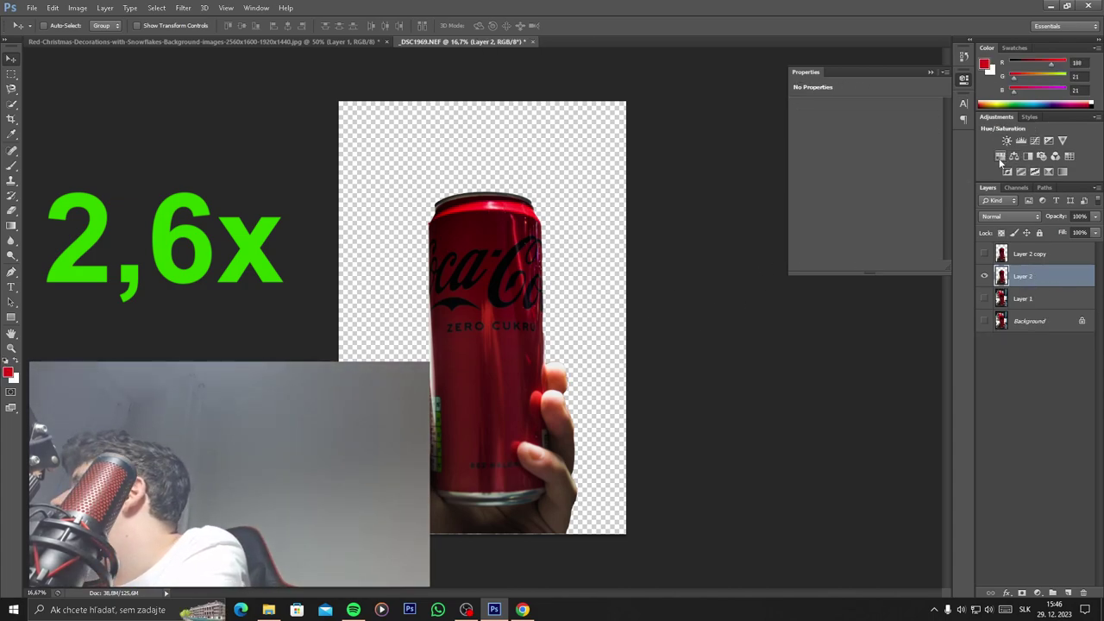
left_click(1000, 157)
mouse_move(865, 149)
left_mouse_down()
mouse_move(868, 164)
mouse_move(796, 197)
left_mouse_up()
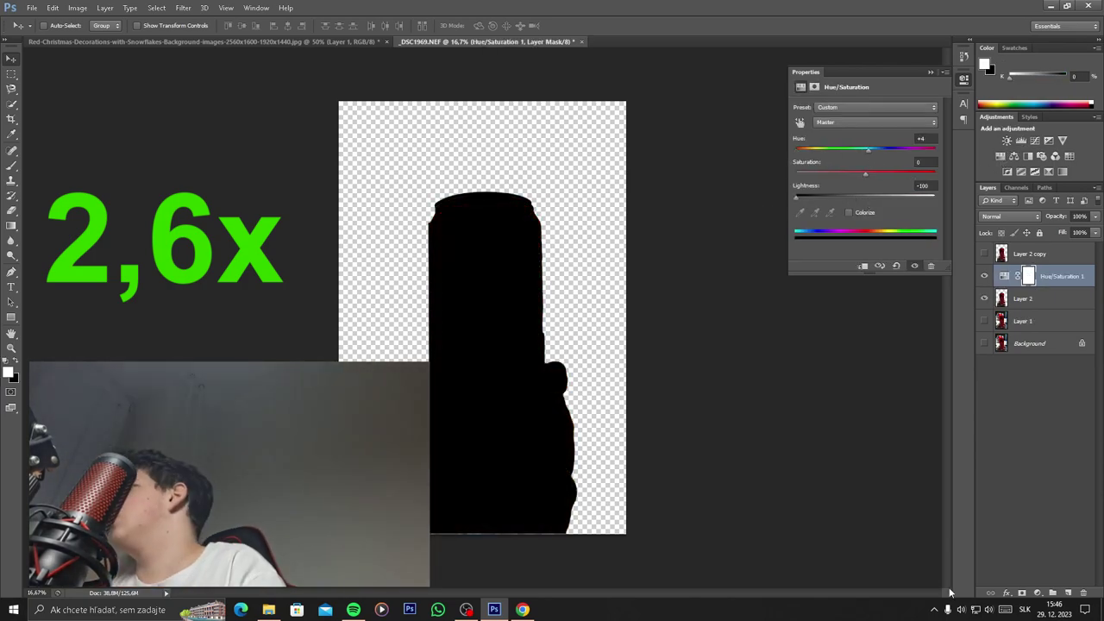
left_click(1029, 299, "shift")
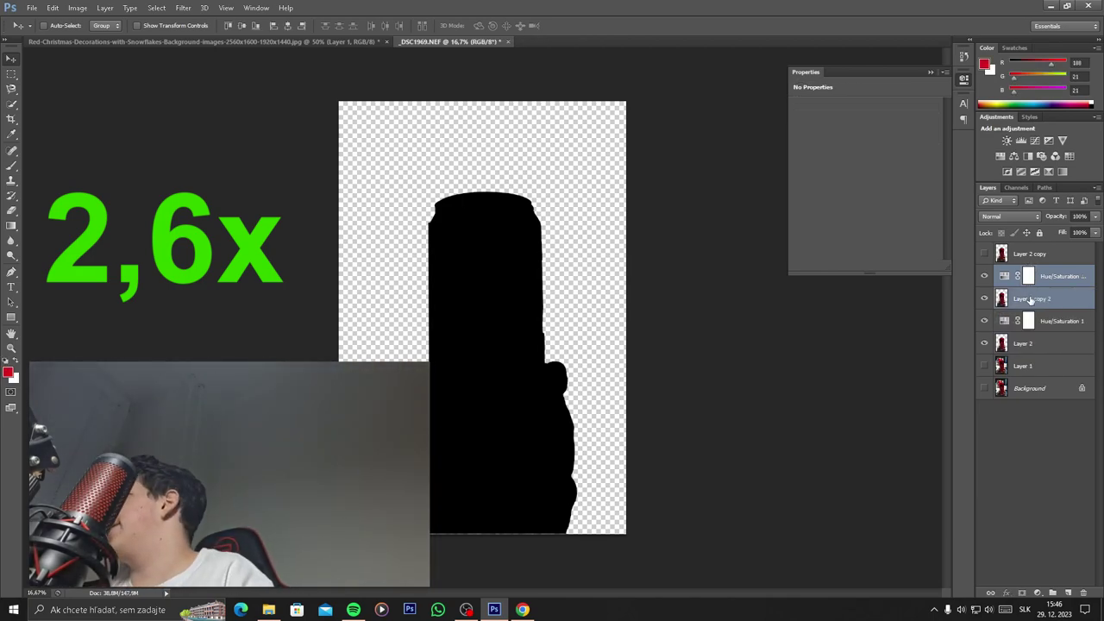
right_click(1029, 299)
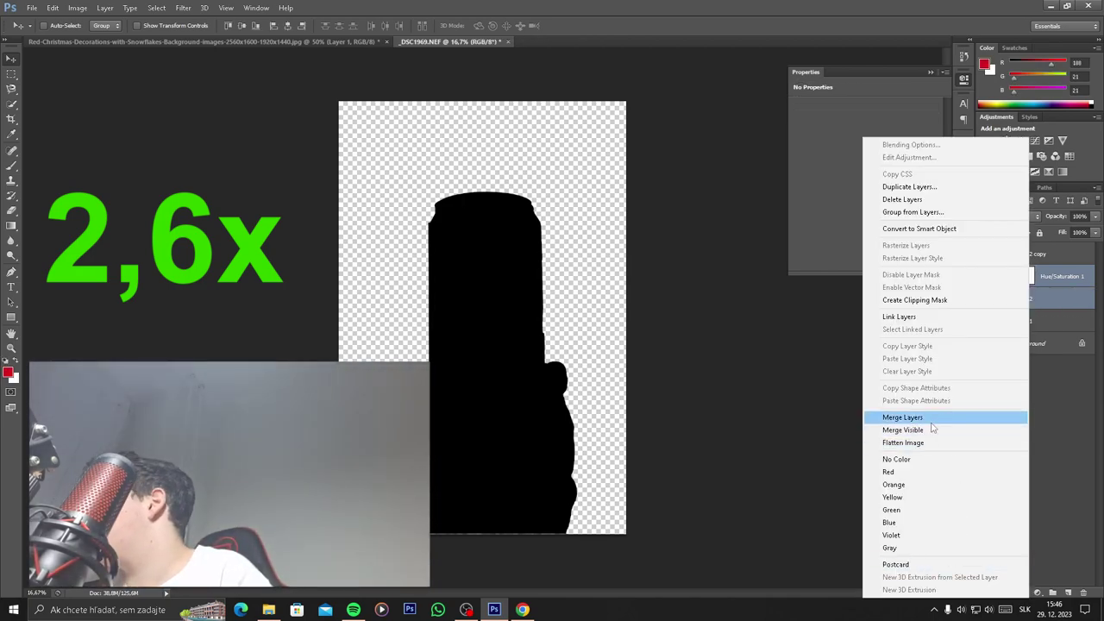
Merge the can into Hue/Saturation 1 and drag the black silhouette into the Christmas document for transforming.
left_click(932, 421)
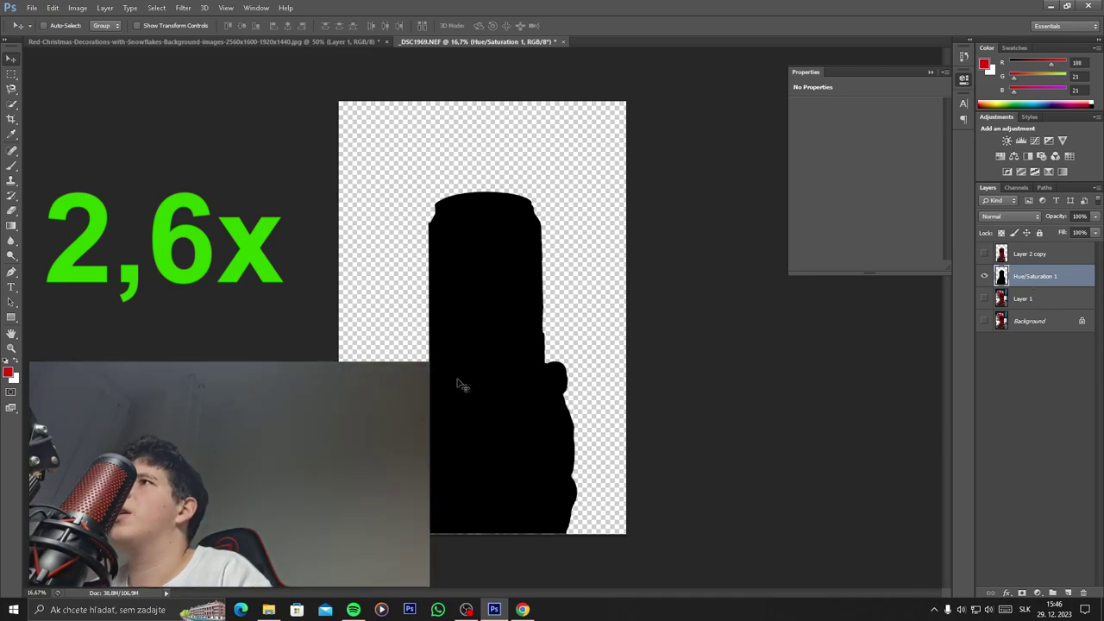
left_click_drag(461, 386, 462, 309)
key("ctrl+z")
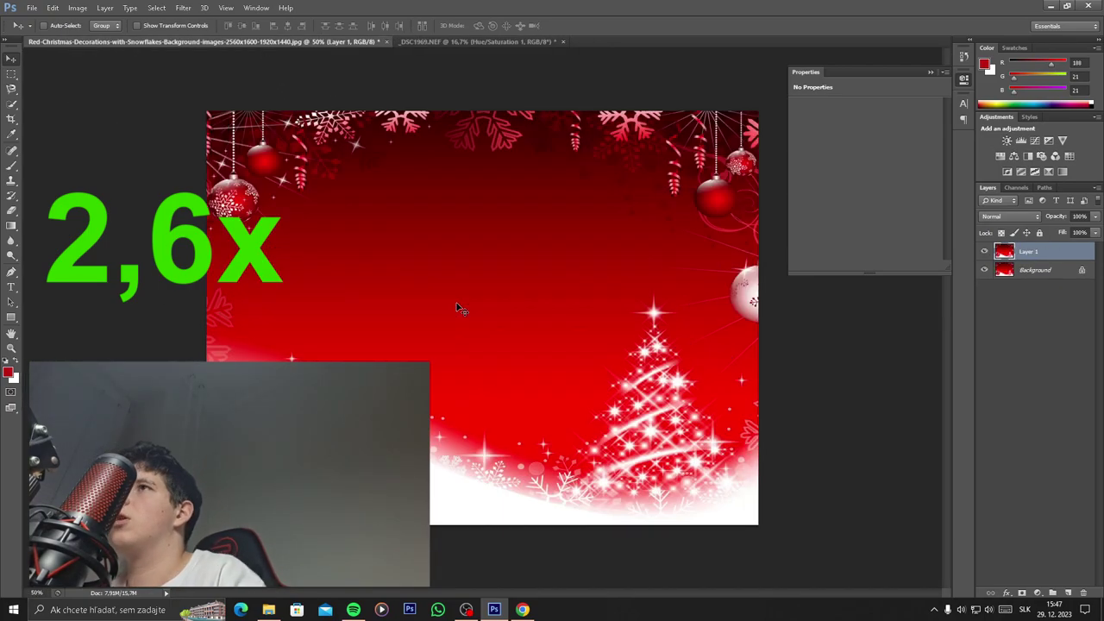
left_click(479, 42)
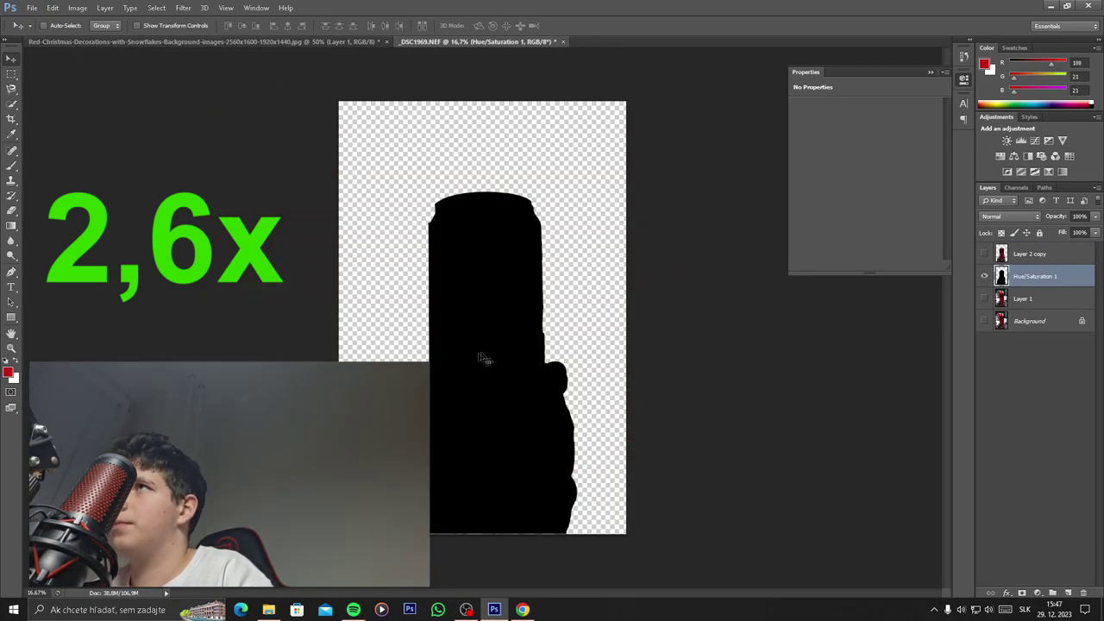
left_click_drag(475, 357, 448, 353)
key("ctrl+t")
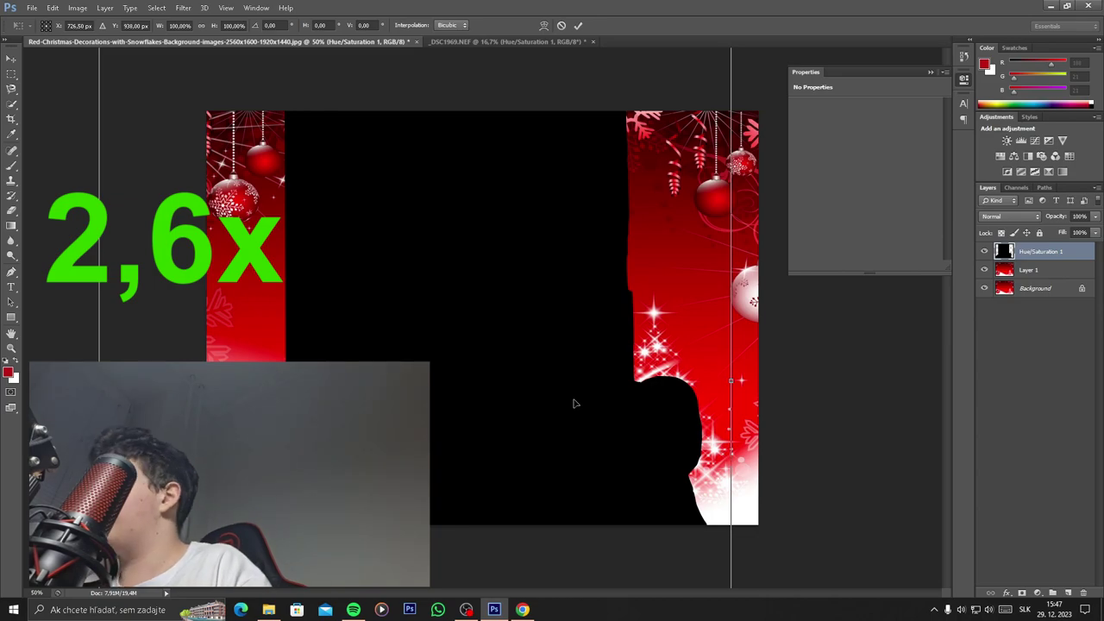
key("ctrl+minus")
key("ctrl+minus")
key("ctrl+minus")
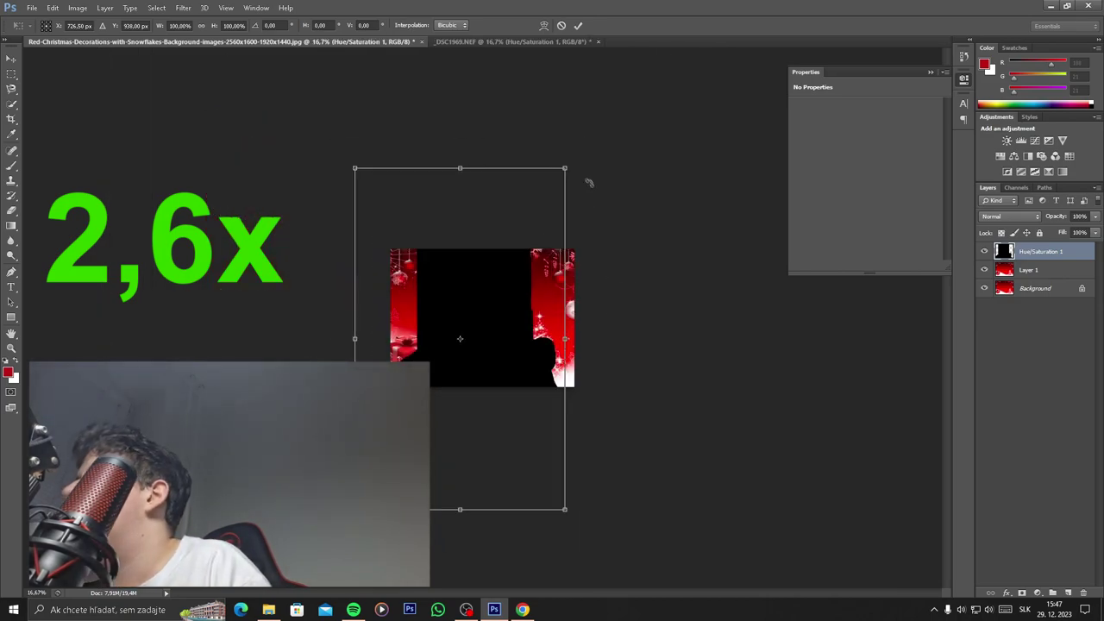
Scale the silhouette down and move it toward the centre, then undo that placement.
left_click_drag(566, 163, 426, 354)
left_click_drag(444, 360, 440, 371)
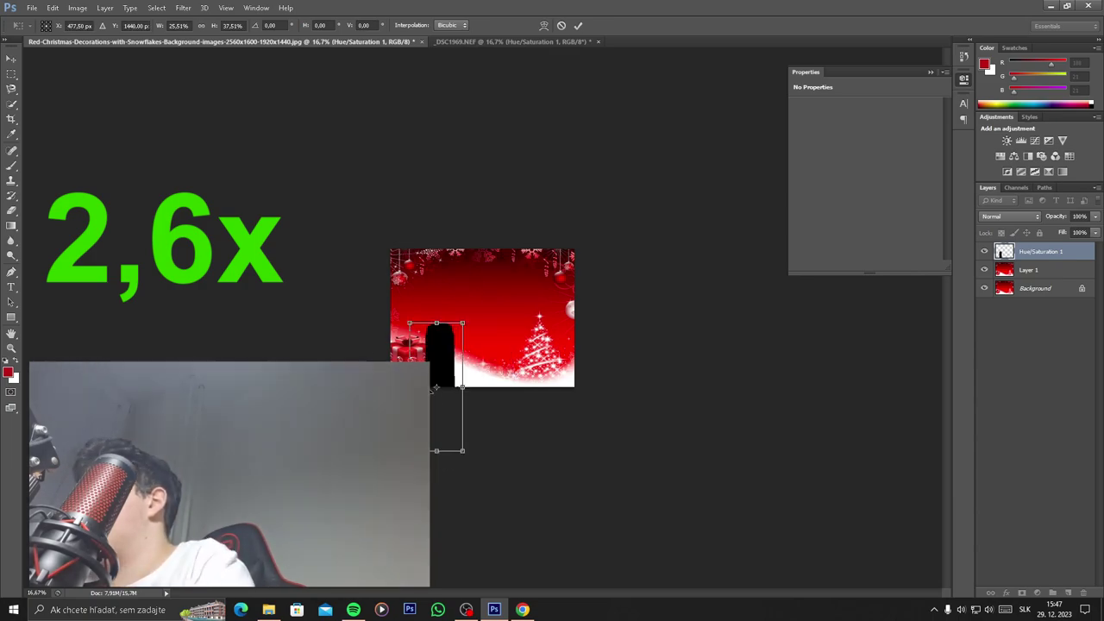
left_click_drag(442, 361, 484, 303)
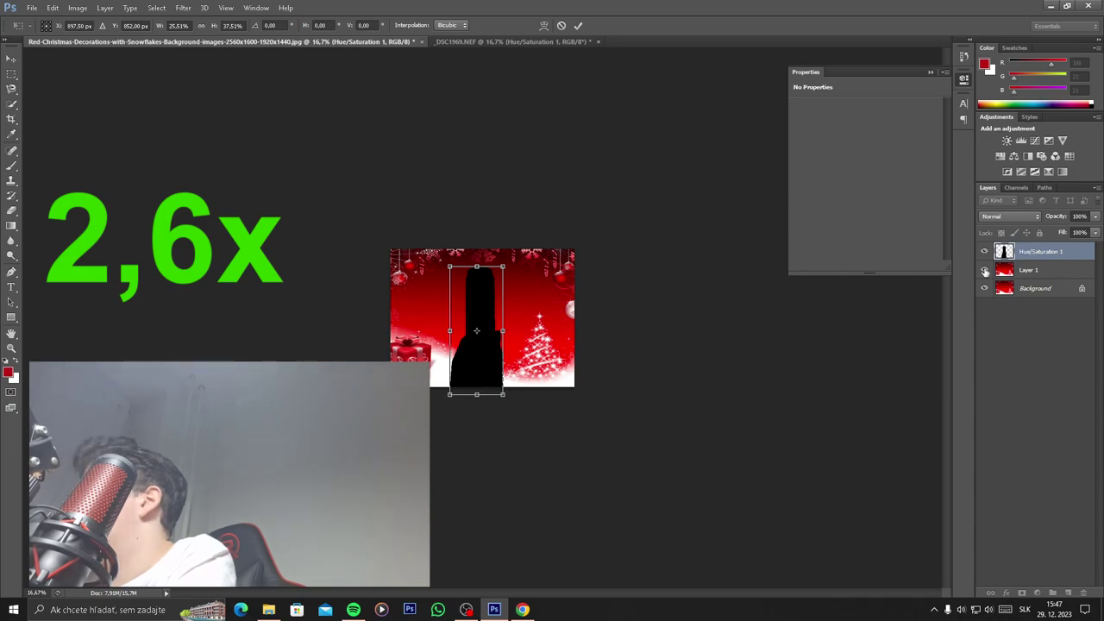
key("Return")
left_click_drag(431, 42, 142, 48)
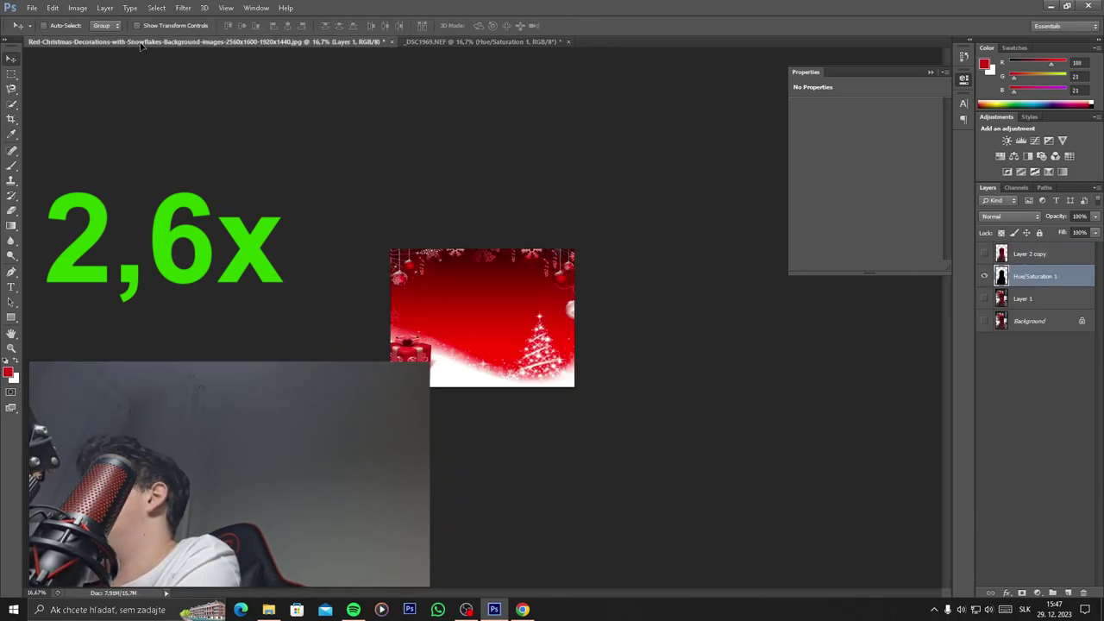
key("ctrl+z")
Transform the silhouette again to about 29% and place it at the bottom centre.
key("ctrl+t")
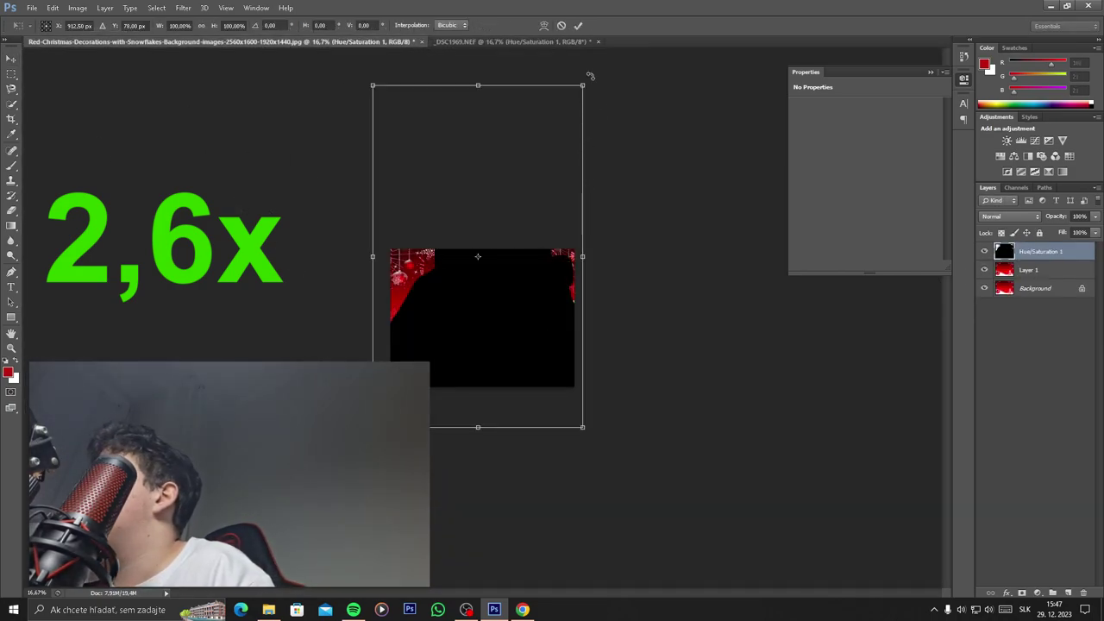
mouse_move(583, 85)
left_mouse_down()
mouse_move(433, 327)
mouse_move(472, 303)
left_mouse_up()
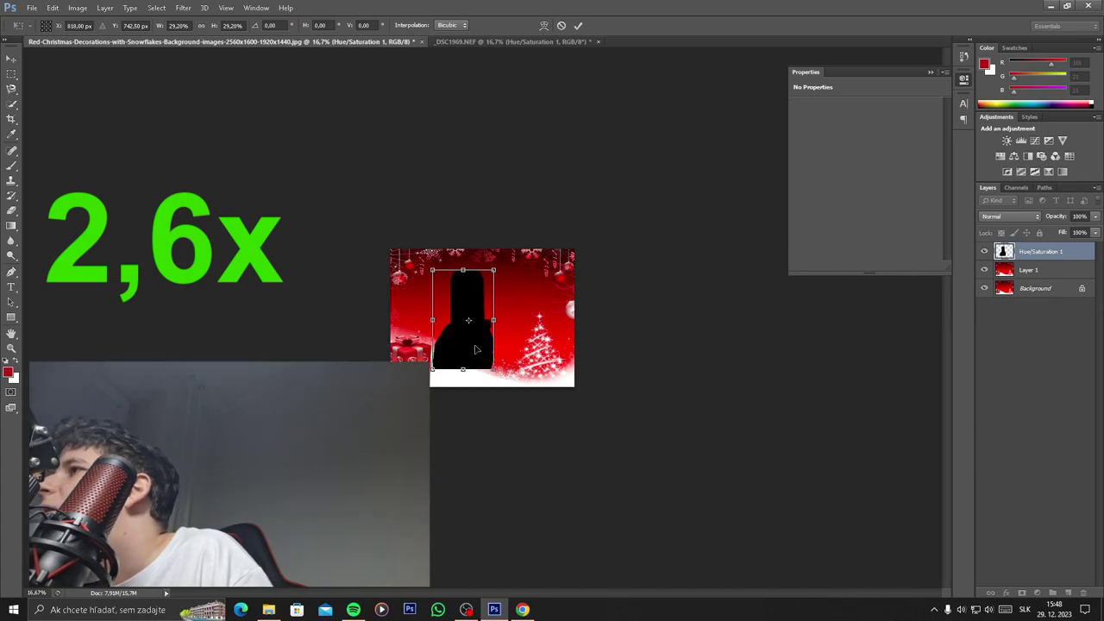
mouse_move(474, 348)
left_mouse_down()
mouse_move(480, 324)
mouse_move(478, 345)
left_mouse_up()
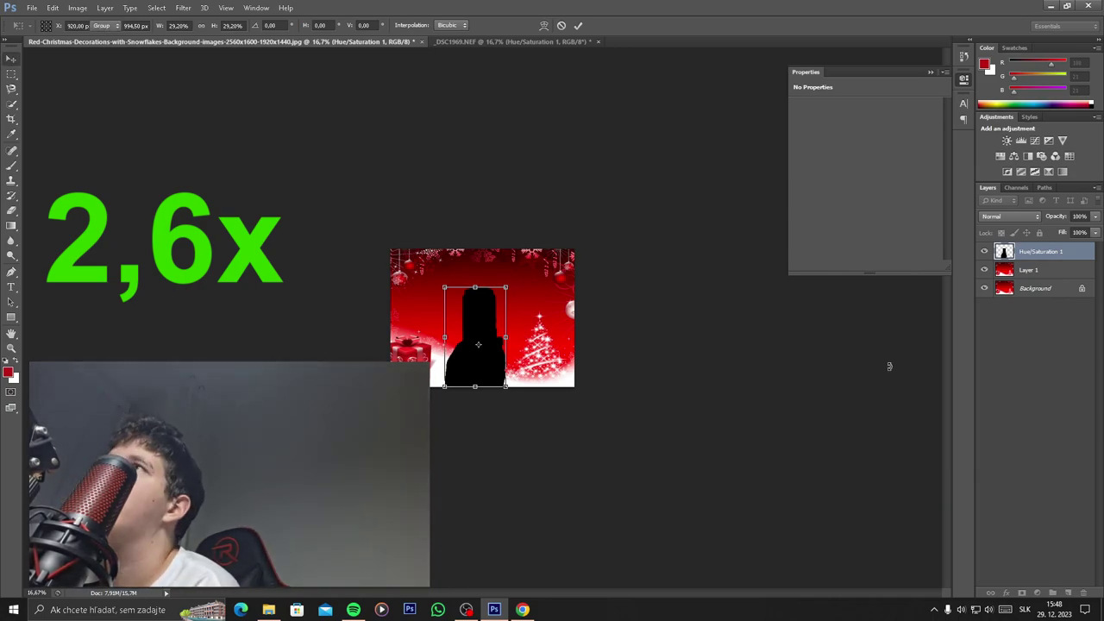
key("Return")
left_click(183, 8)
mouse_move(189, 124)
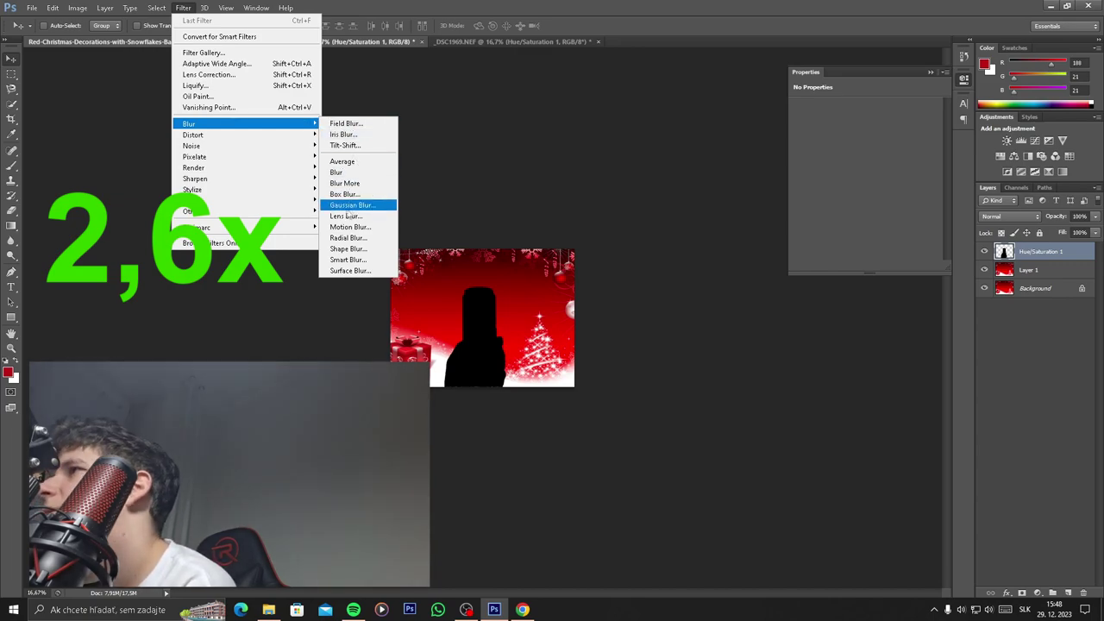
Apply a Gaussian Blur with a 40-pixel radius to the silhouette.
left_click(350, 205)
left_click(501, 280)
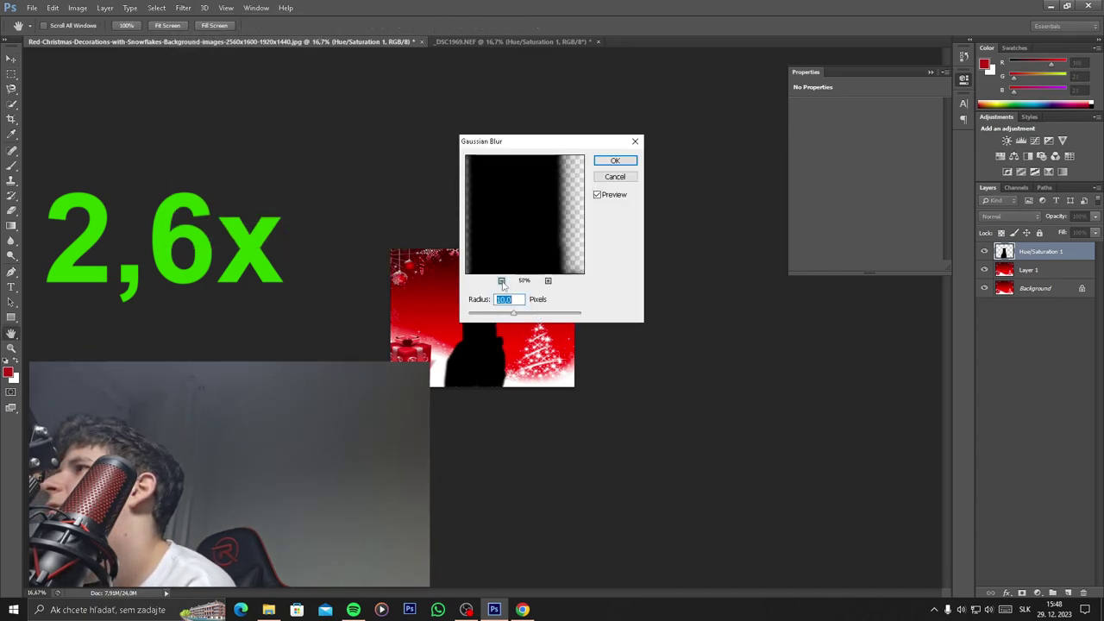
left_click(501, 280)
left_click(501, 280)
left_click_drag(526, 315, 527, 317)
left_click(504, 299)
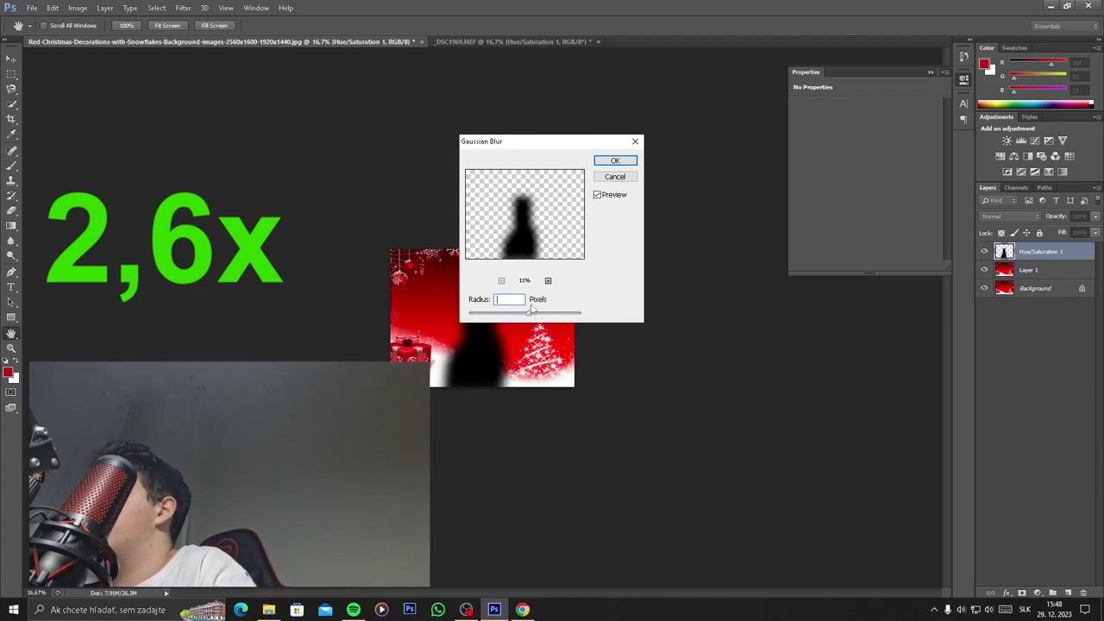
key("Return")
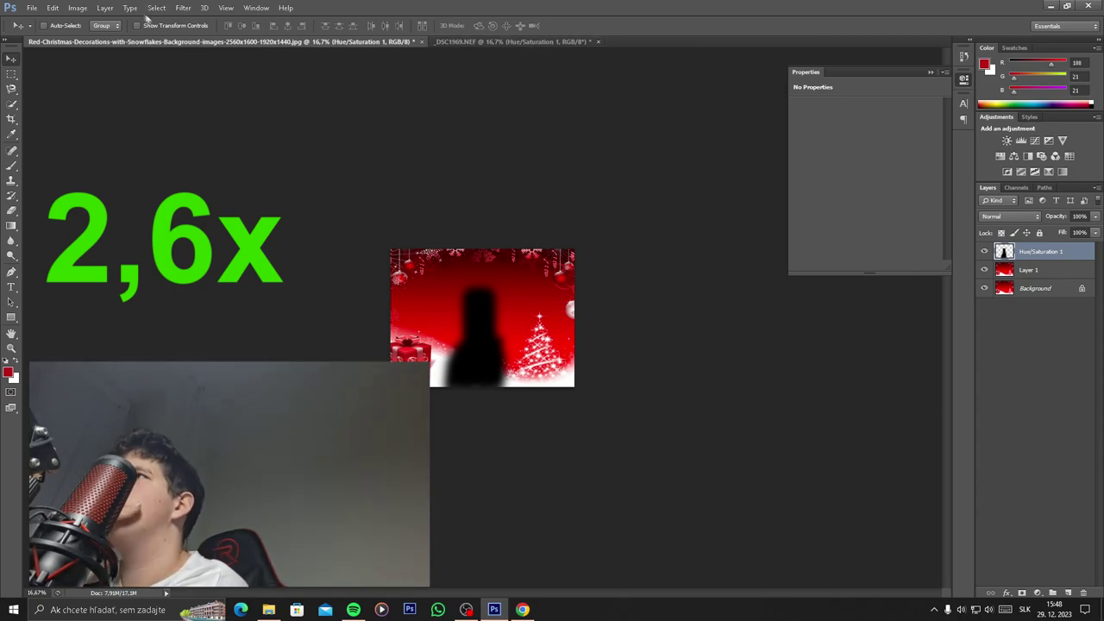
Browse the Filter menu twice without running another filter.
left_click(181, 7)
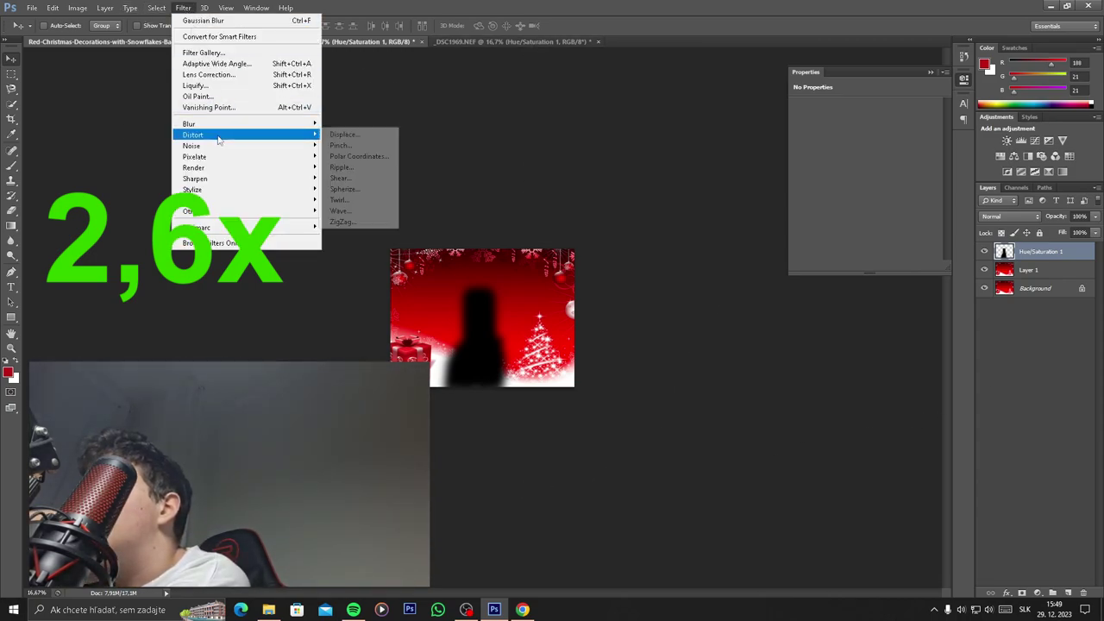
mouse_move(195, 178)
left_click(335, 179)
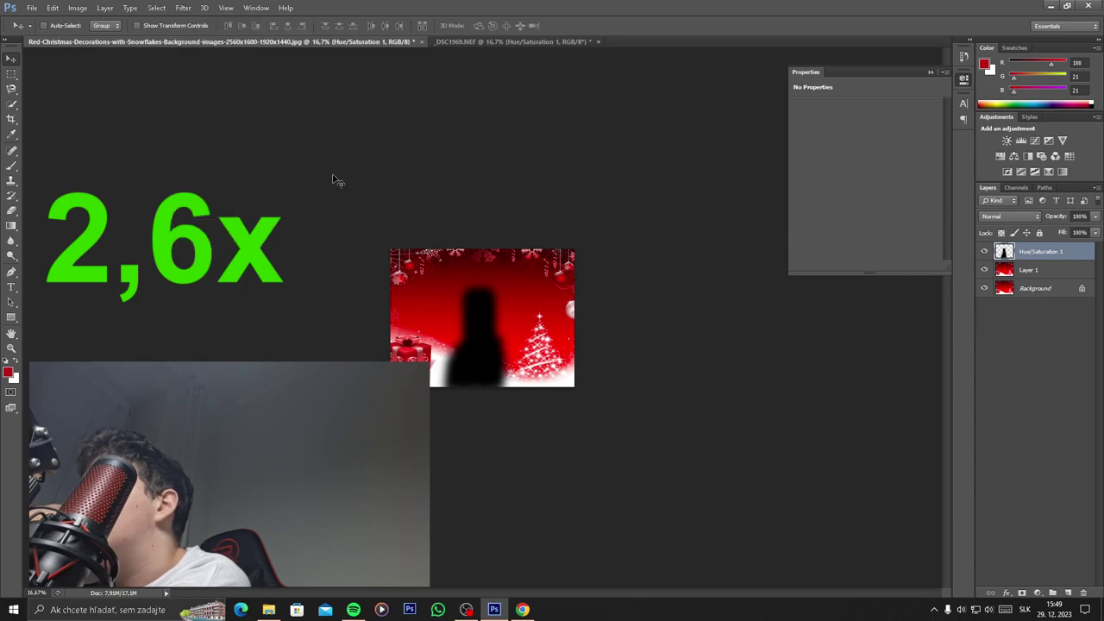
left_click(183, 8)
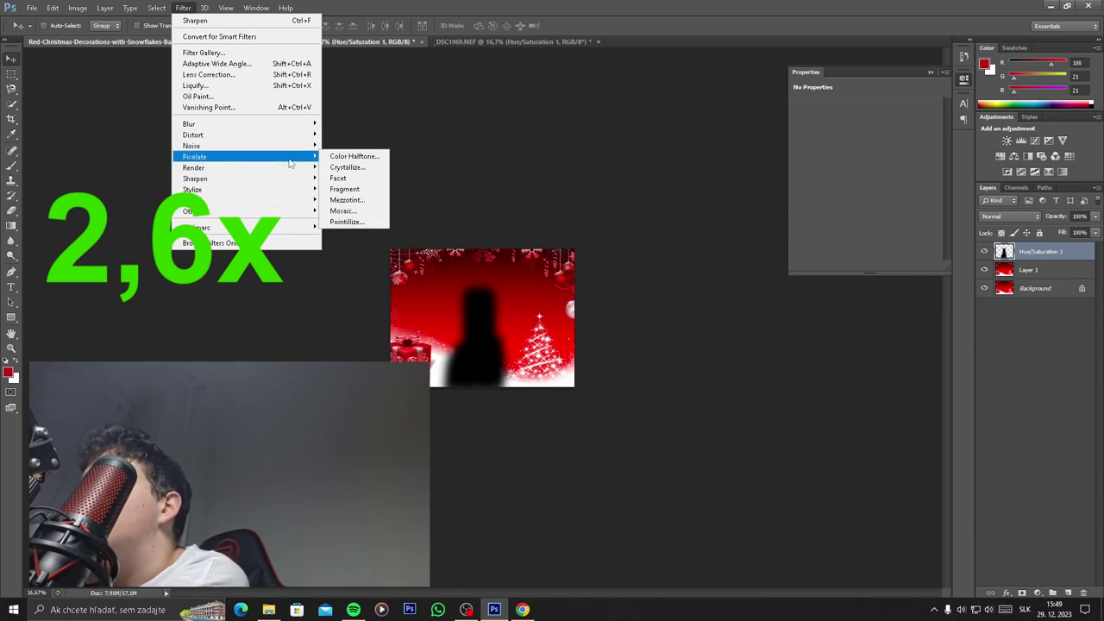
mouse_move(246, 124)
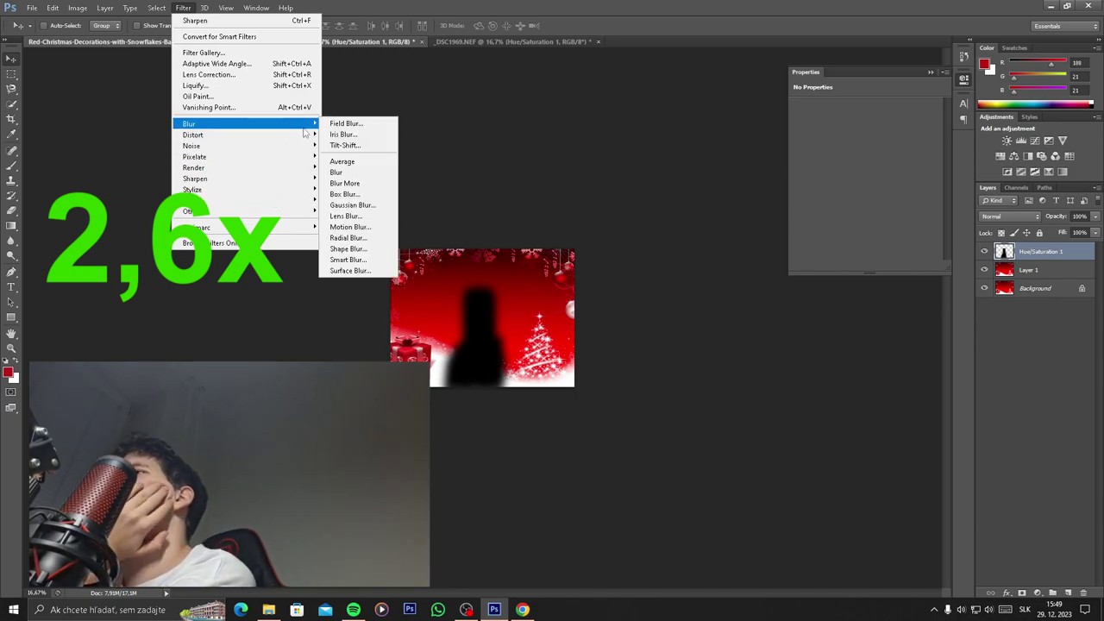
left_click(1085, 339)
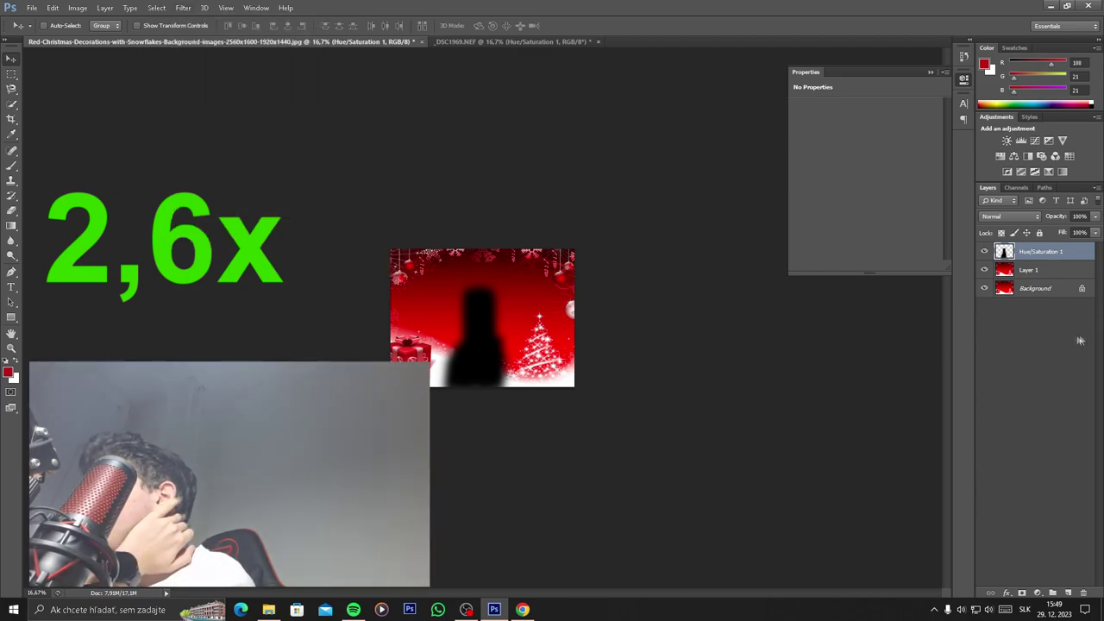
Drag the cut-out can layer, Layer 2 copy, from _DSC1969.NEF into the Christmas document.
left_click(515, 41)
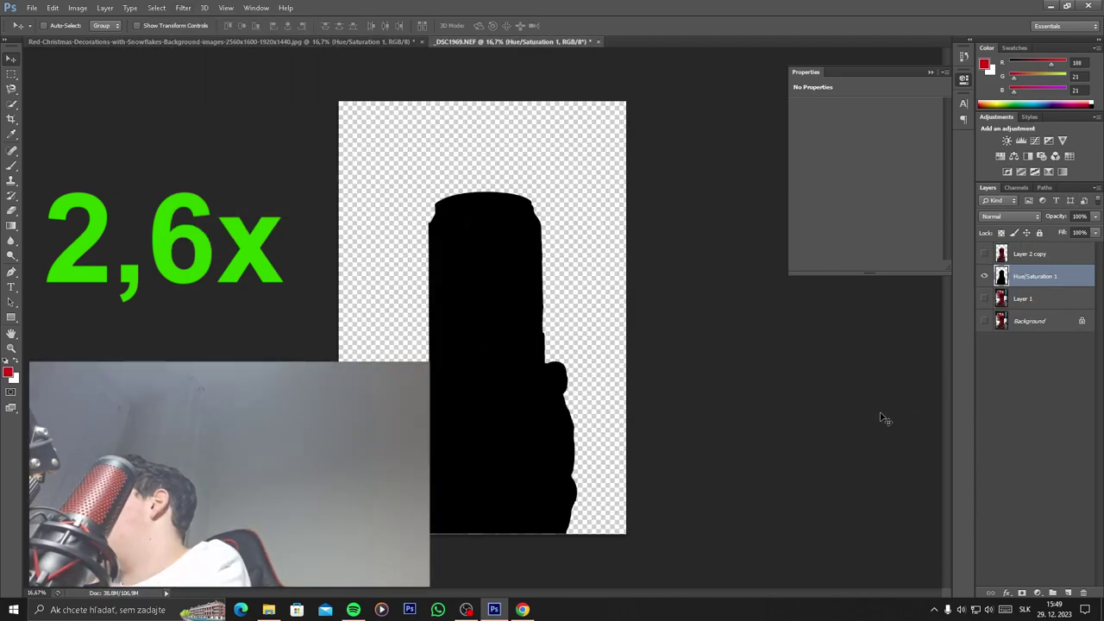
left_click(984, 276)
left_click(984, 298)
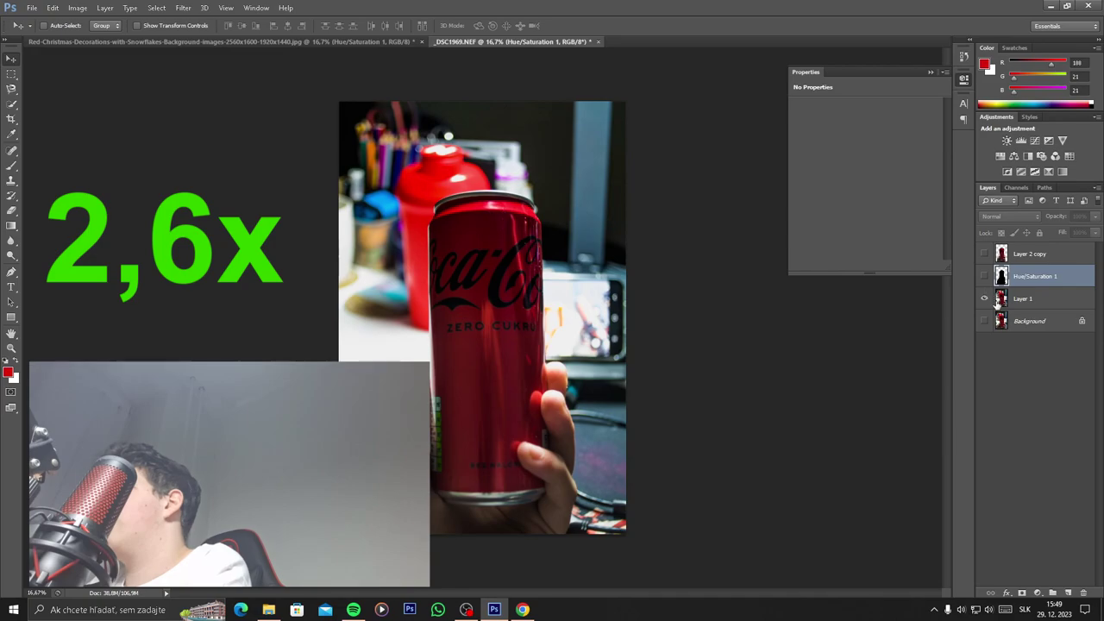
left_click(984, 298)
left_click(1030, 254)
left_click_drag(1000, 254, 485, 376)
Scale the can to 27.6% and position it over its blurred shadow.
key("ctrl+t")
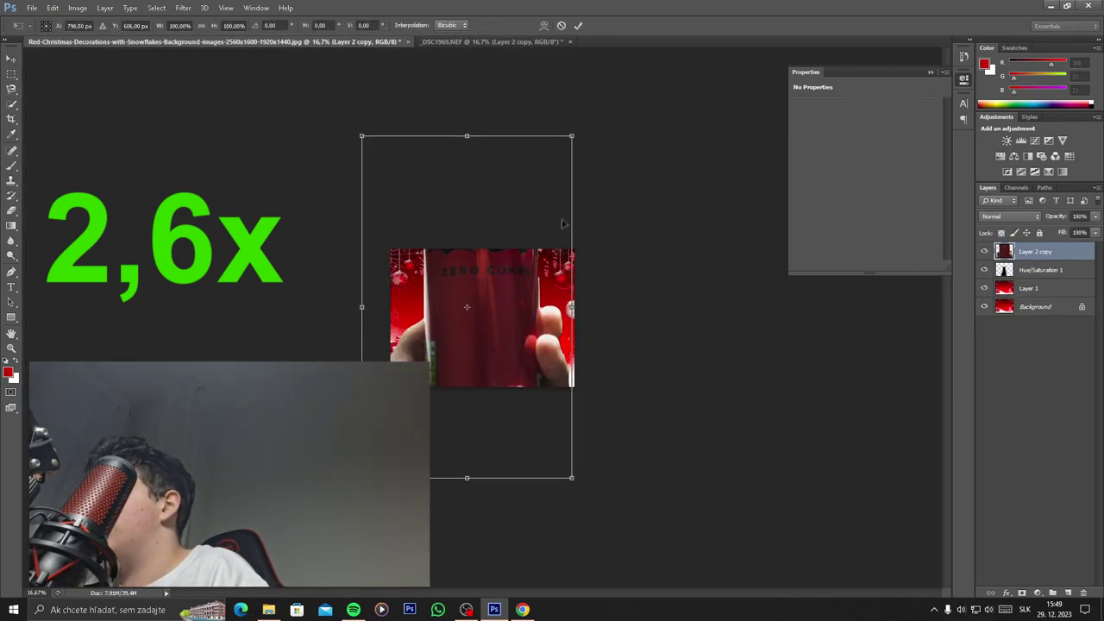
left_click_drag(572, 136, 494, 306)
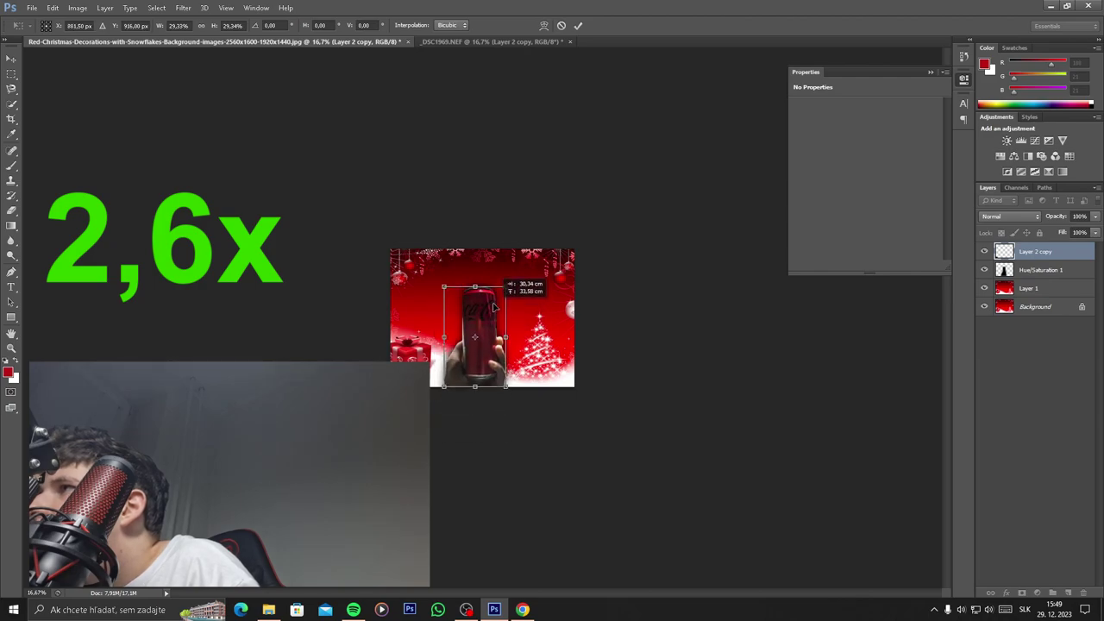
left_click_drag(494, 306, 499, 317)
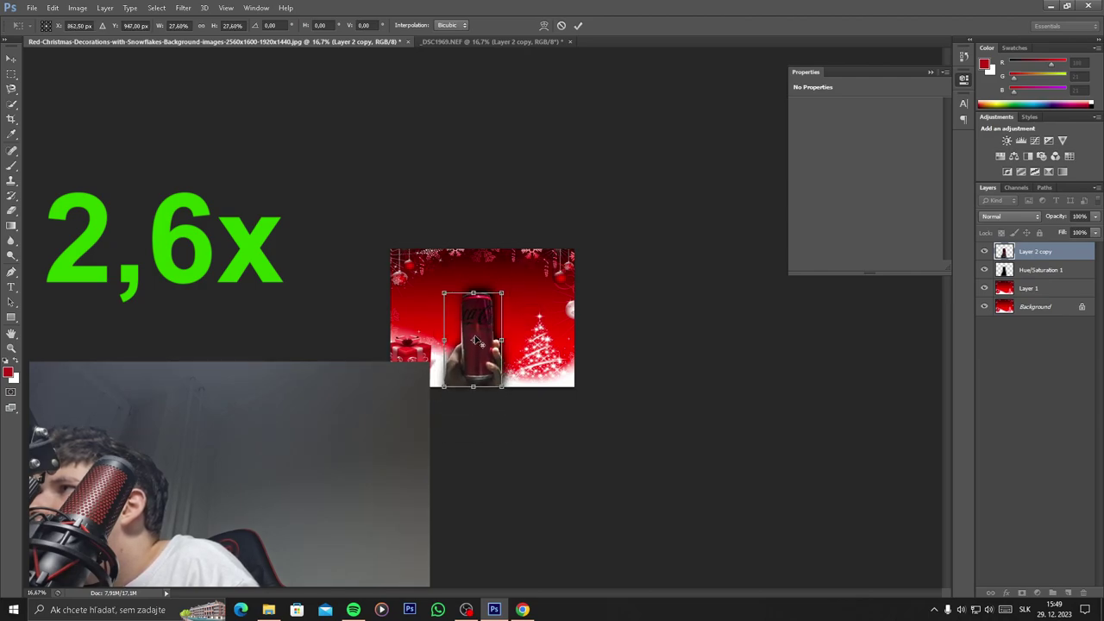
left_click_drag(488, 355, 490, 354)
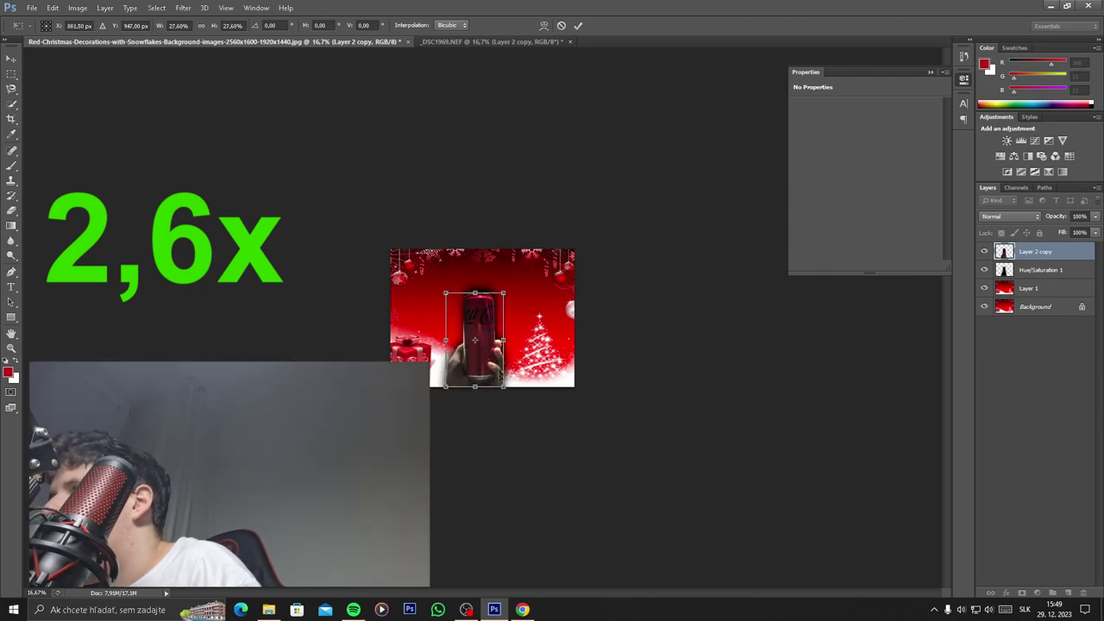
key("Return")
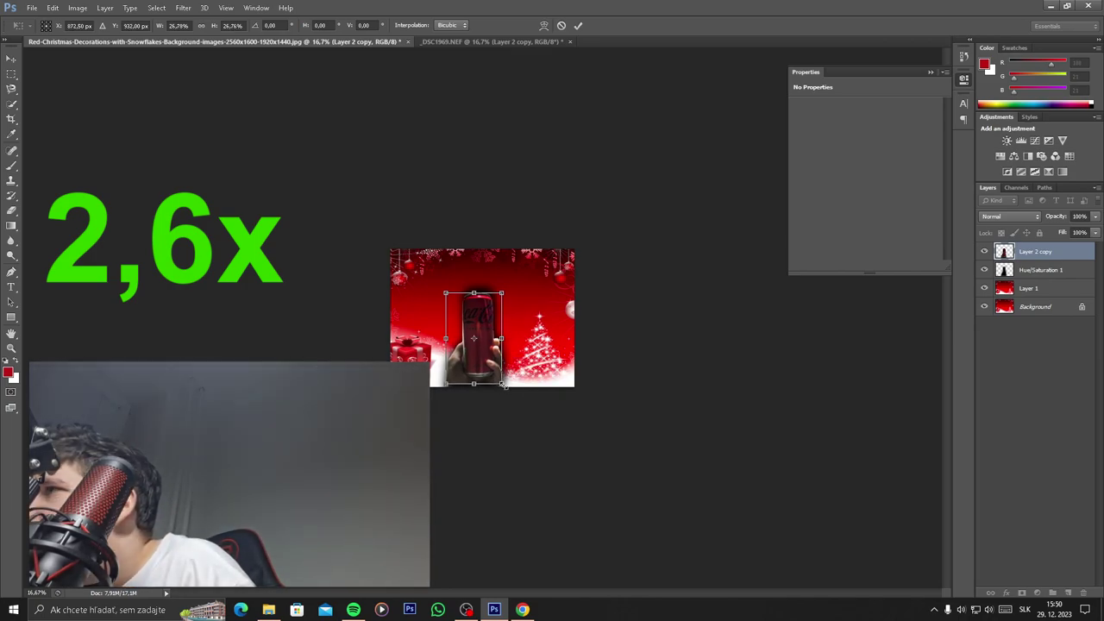
left_click_drag(474, 345, 474, 353)
Enlarge the shadow to 104.7%, then hide the can layers and select the background.
key("alt+bracketleft")
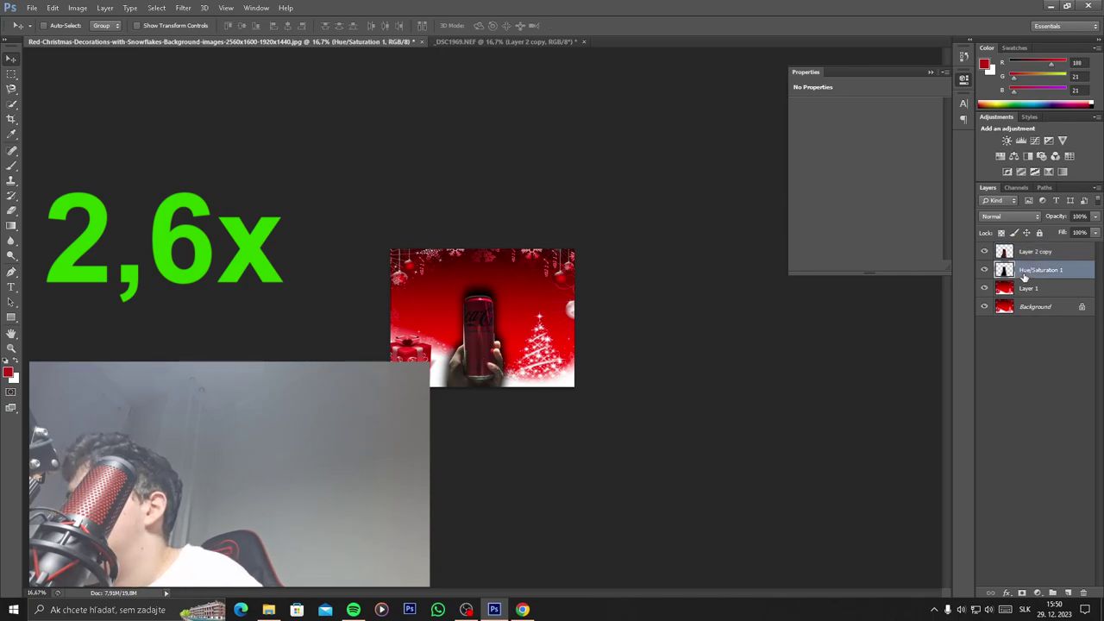
key("ctrl+t")
left_click_drag(520, 276, 517, 273)
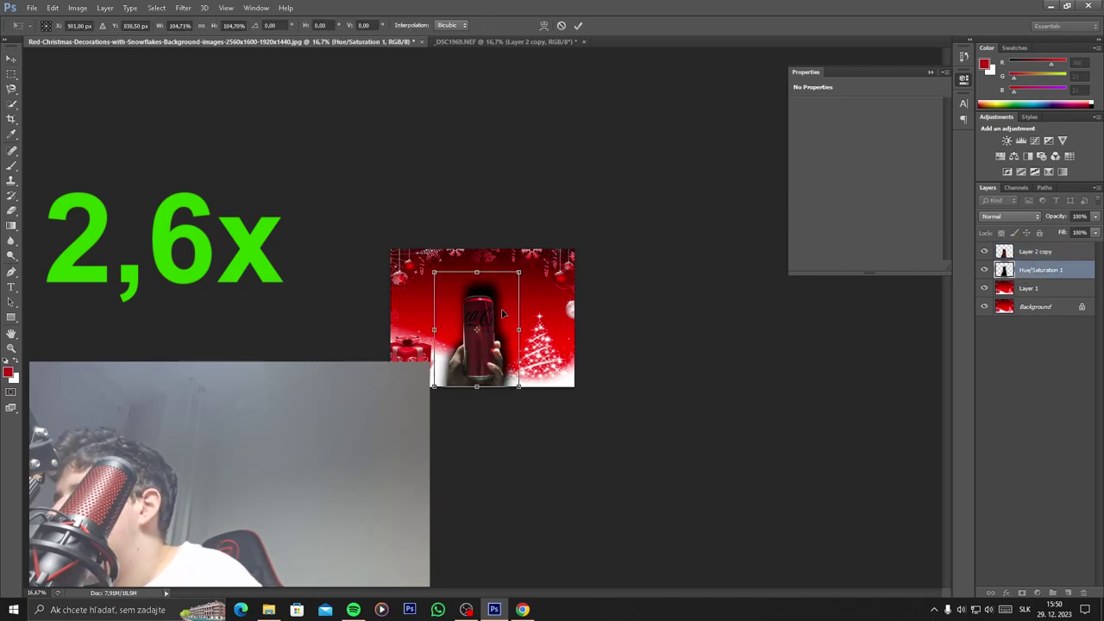
key("Return")
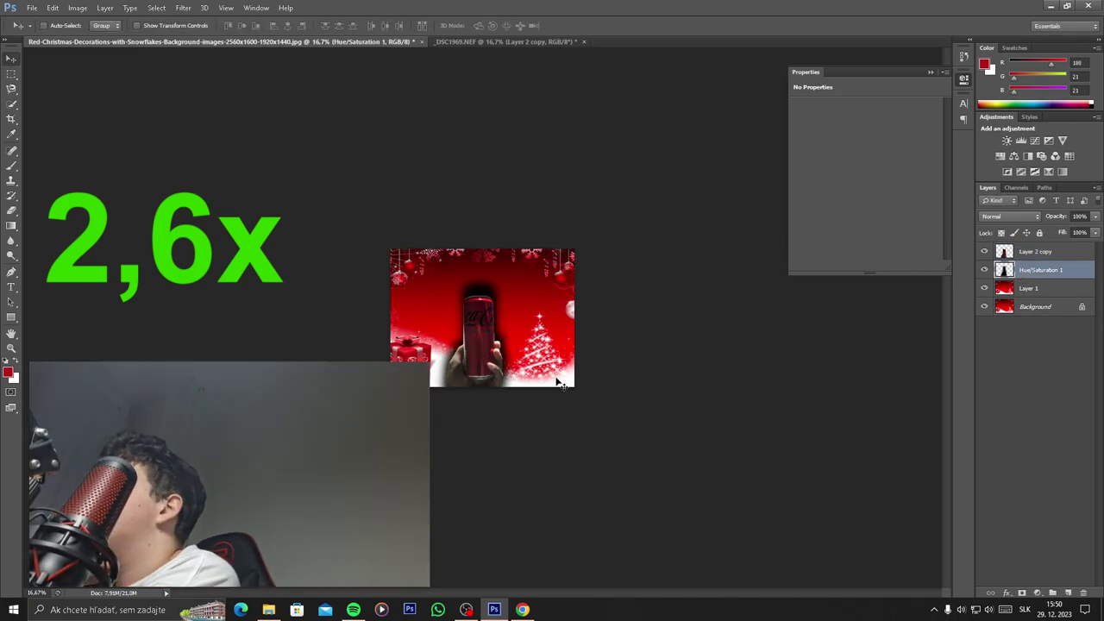
left_click_drag(984, 251, 984, 269)
left_click(1048, 288)
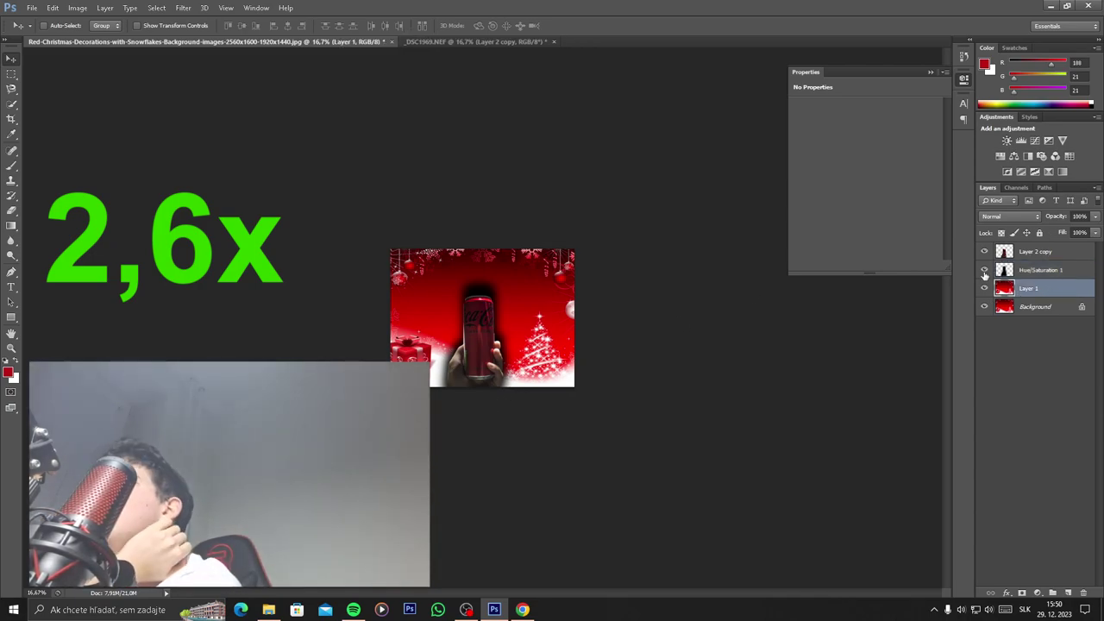
Add Brightness/Contrast (brightness -150, contrast 100) and a darkening Curves adjustment.
left_click(1006, 139)
left_click_drag(864, 136, 689, 155)
left_click_drag(865, 159, 975, 168)
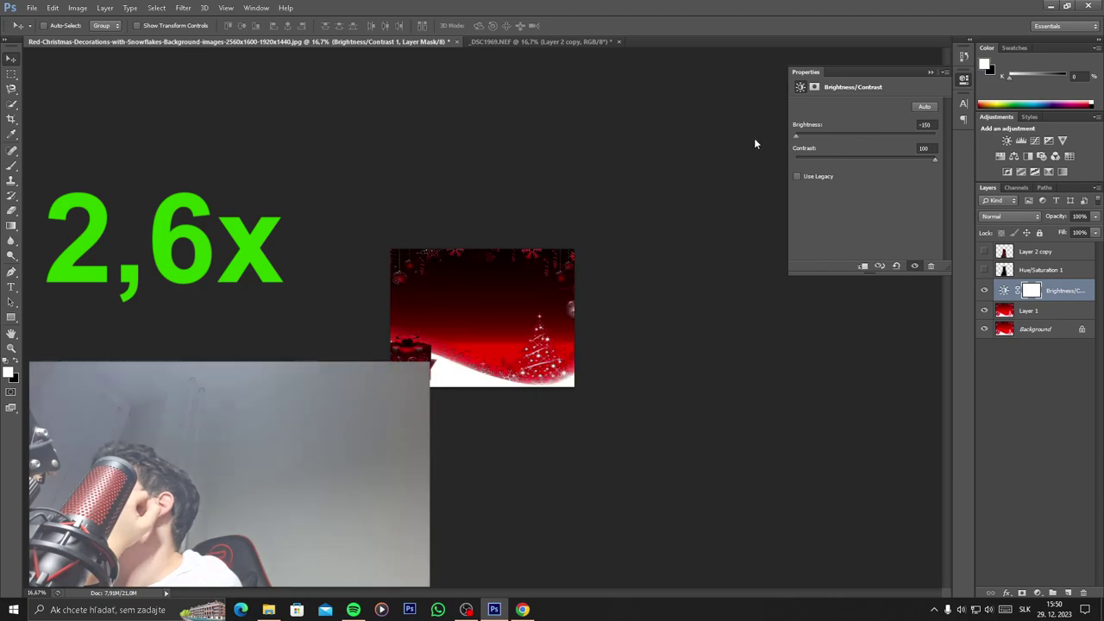
left_click(1035, 140)
mouse_move(889, 178)
left_mouse_down()
mouse_move(892, 196)
mouse_move(817, 129)
mouse_move(795, 141)
left_mouse_up()
Add two Vibrance adjustments, draining the colour and setting saturation to +96.
left_click(1062, 140)
left_click_drag(865, 117, 935, 118)
left_click(1063, 140)
left_click_drag(795, 141, 932, 141)
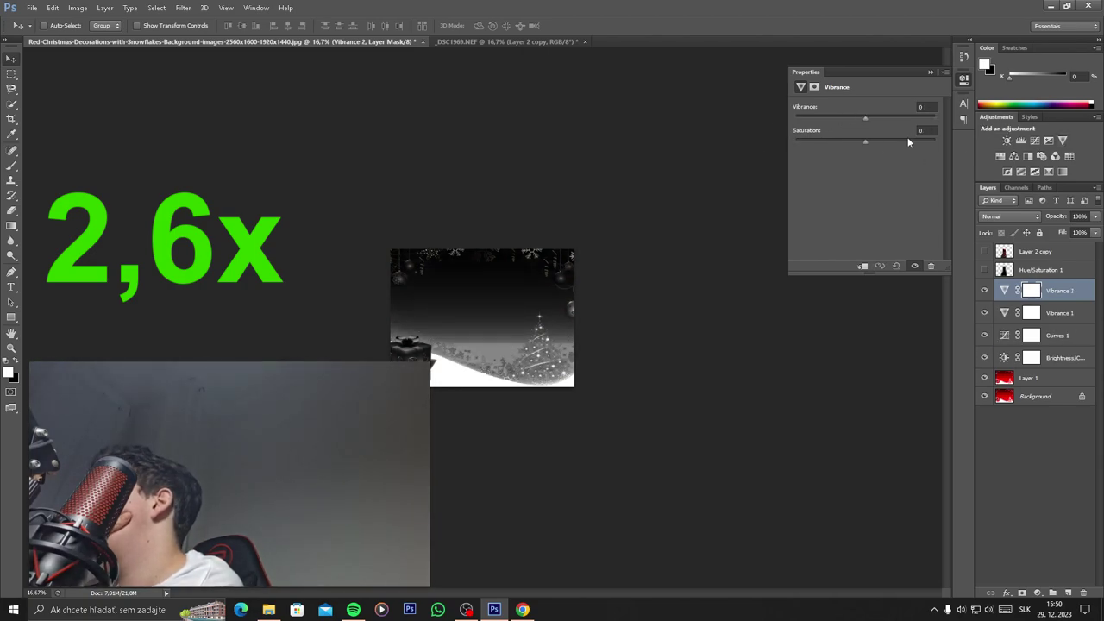
mouse_move(1061, 291)
left_mouse_down()
mouse_move(1065, 327)
mouse_move(1065, 300)
left_mouse_up()
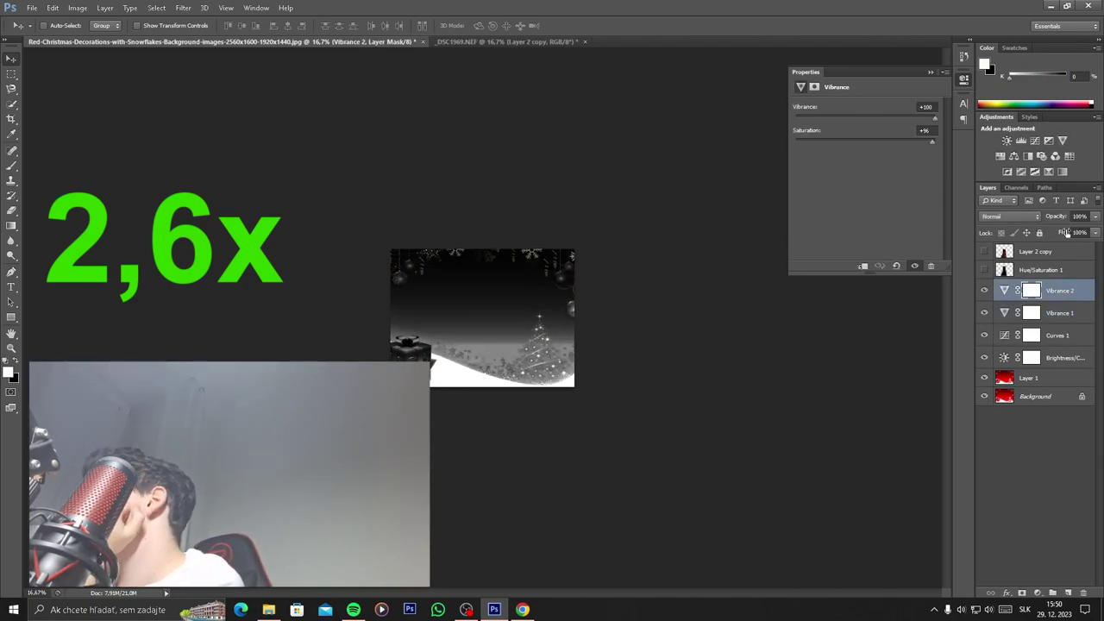
Darken further with another Brightness/Contrast layer and show the can layers again.
left_click(1006, 141)
left_click_drag(865, 159, 932, 161)
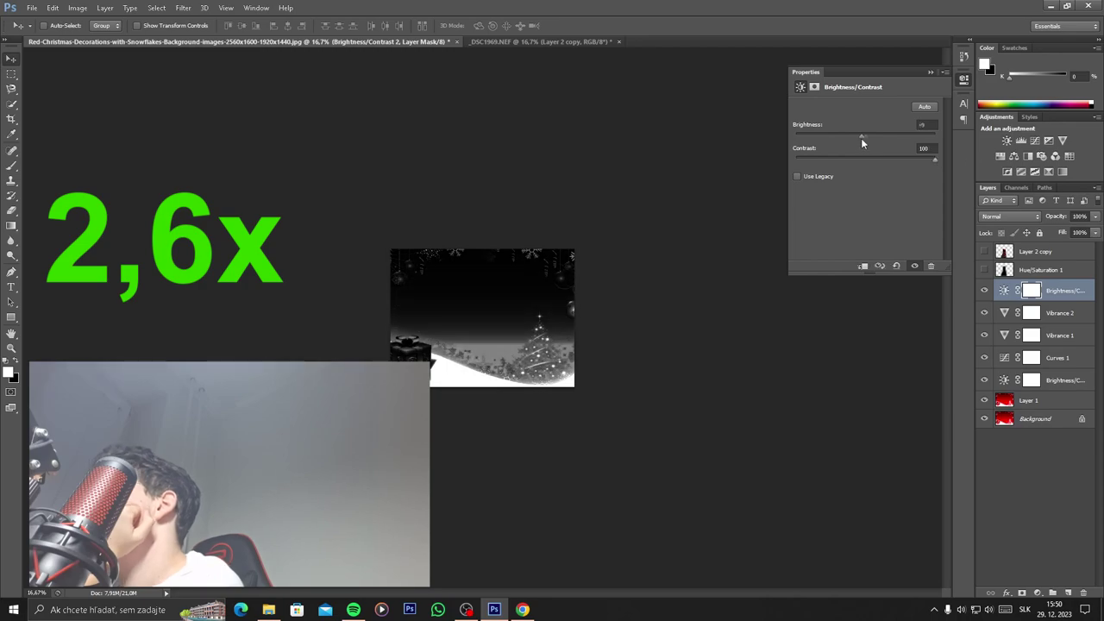
left_click(984, 270)
left_click(984, 251)
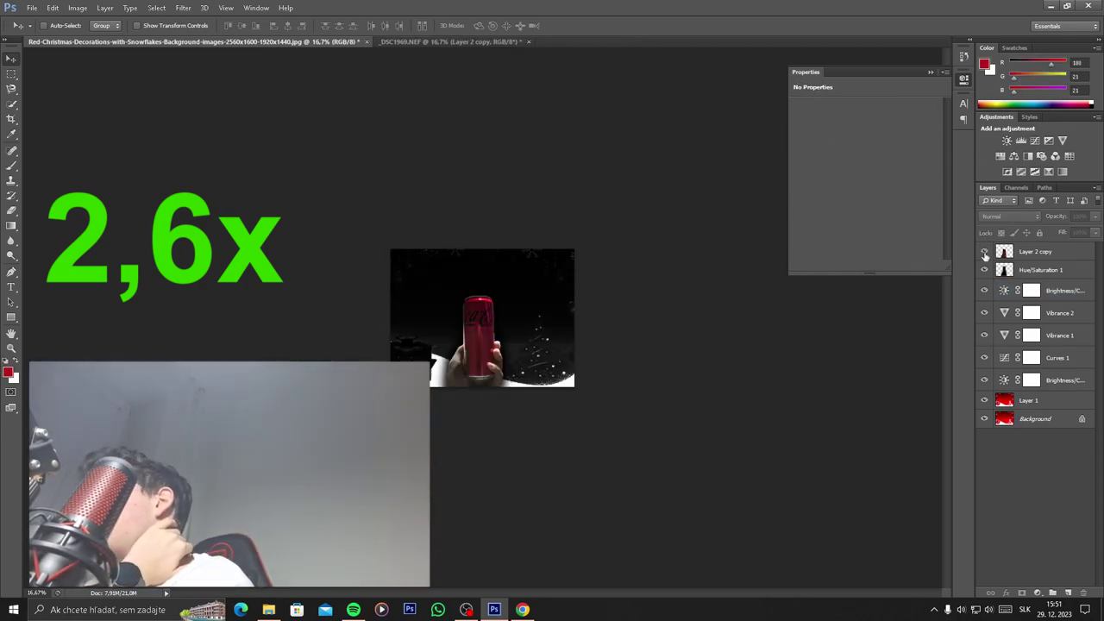
Merge Layer 1 and its Curves and Brightness/Contrast adjustment layers into a single layer.
left_click(1028, 400)
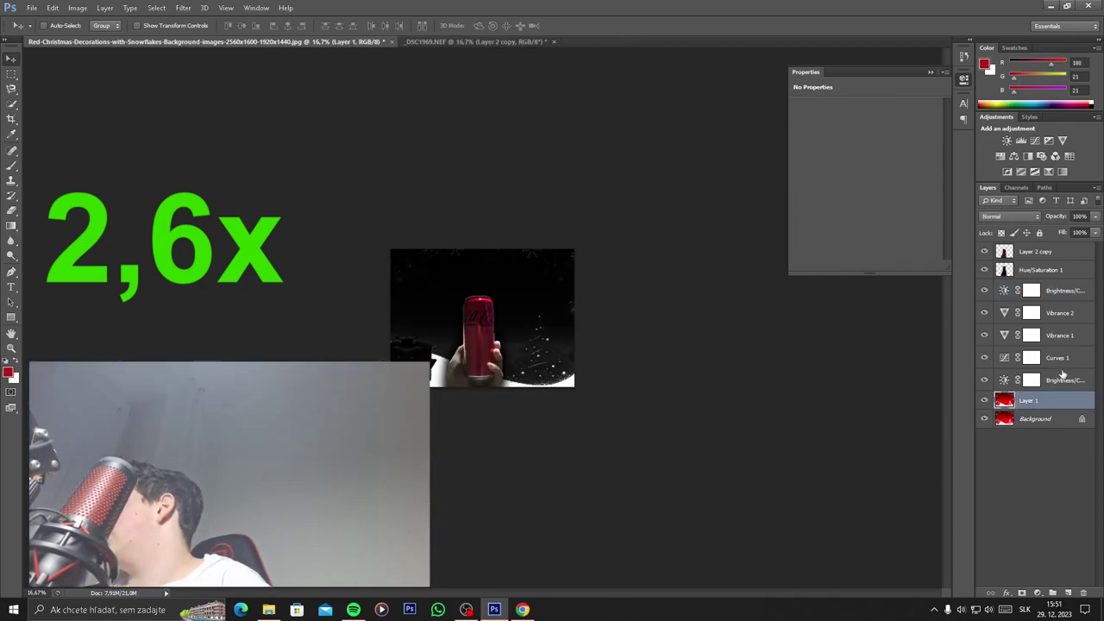
left_click(1065, 379, "shift")
left_click(1060, 357, "shift")
left_click(1061, 290, "shift")
right_click(1060, 291)
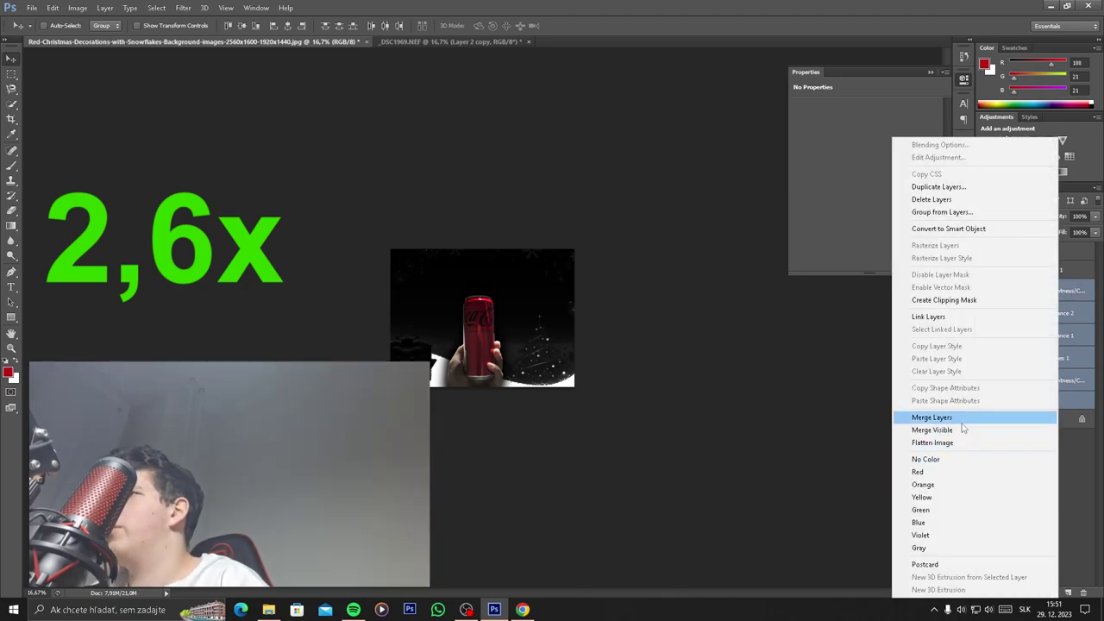
left_click(1026, 419)
left_click(1054, 457)
left_click(1037, 290)
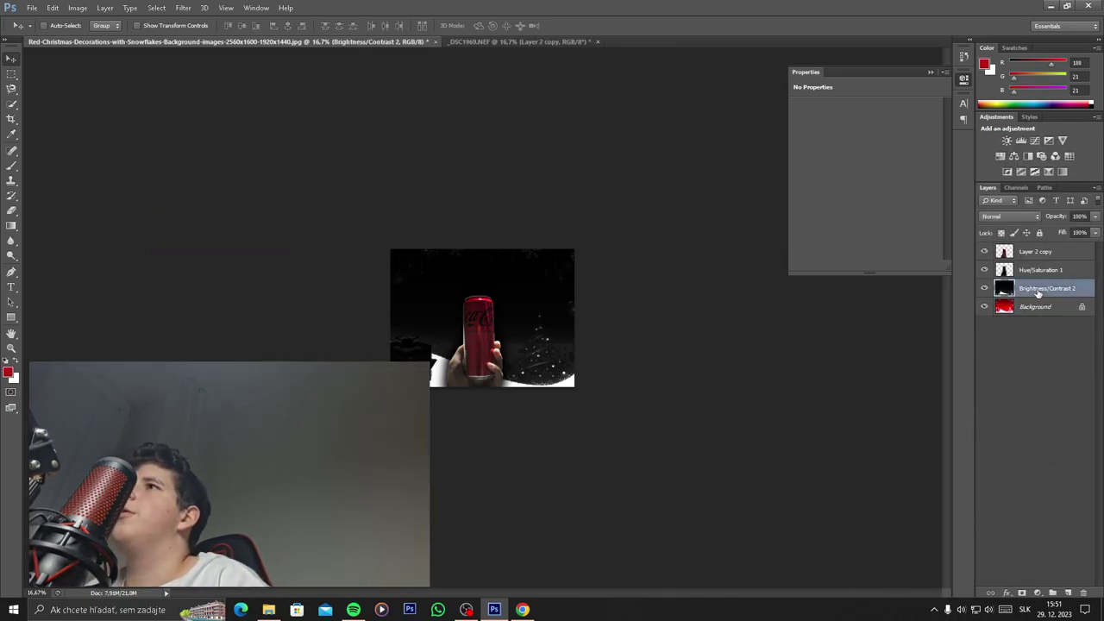
Apply a Gaussian blur with radius 20 pixels to the merged background layer.
left_click(183, 8)
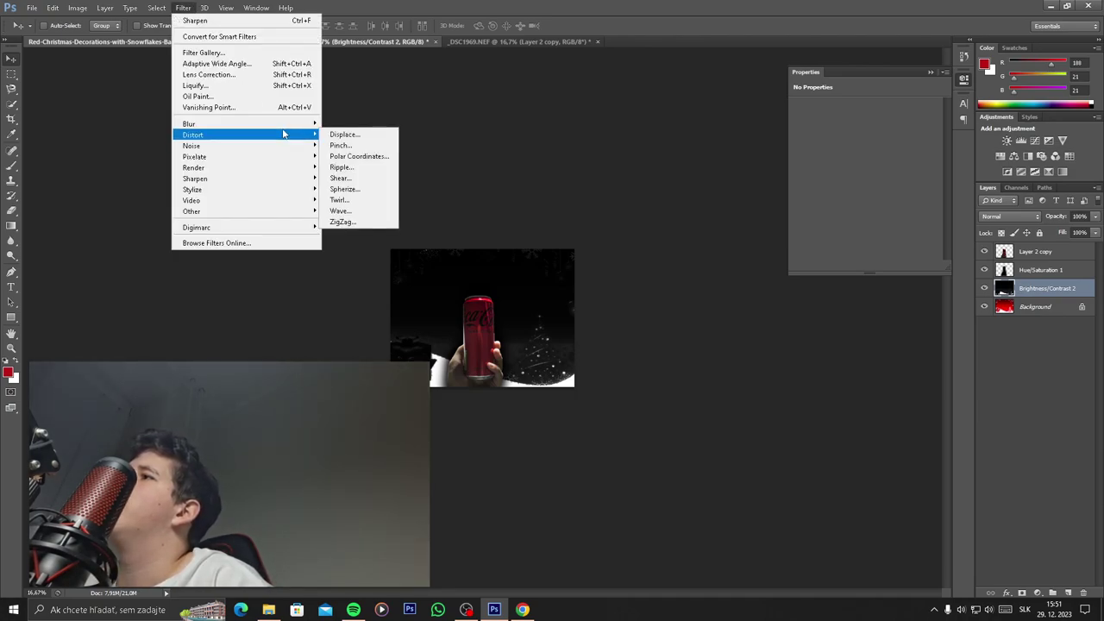
mouse_move(198, 124)
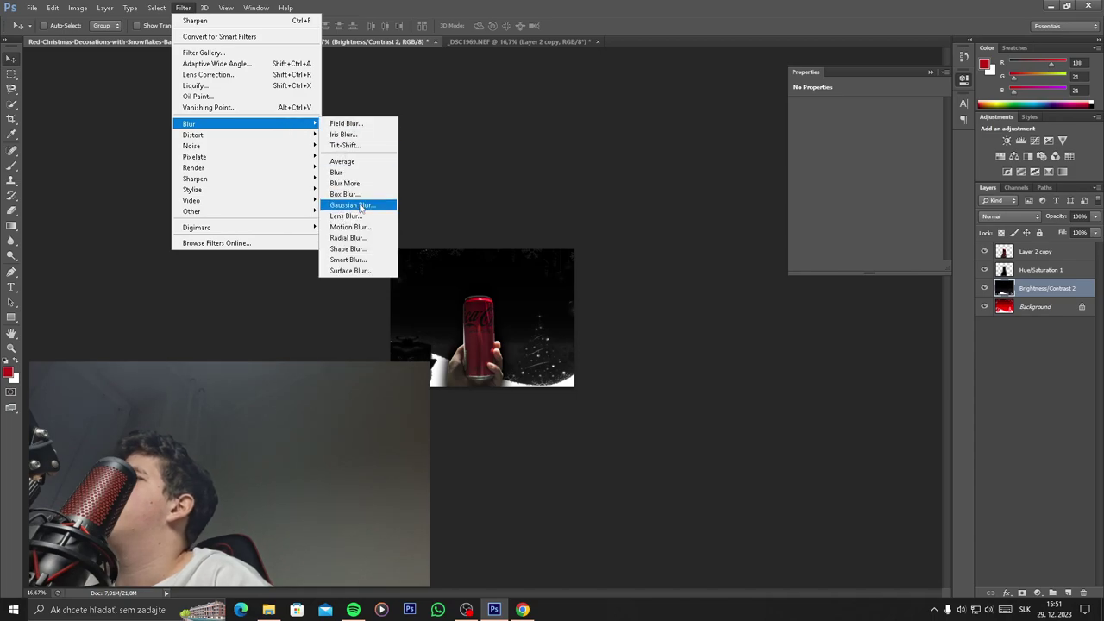
left_click(361, 208)
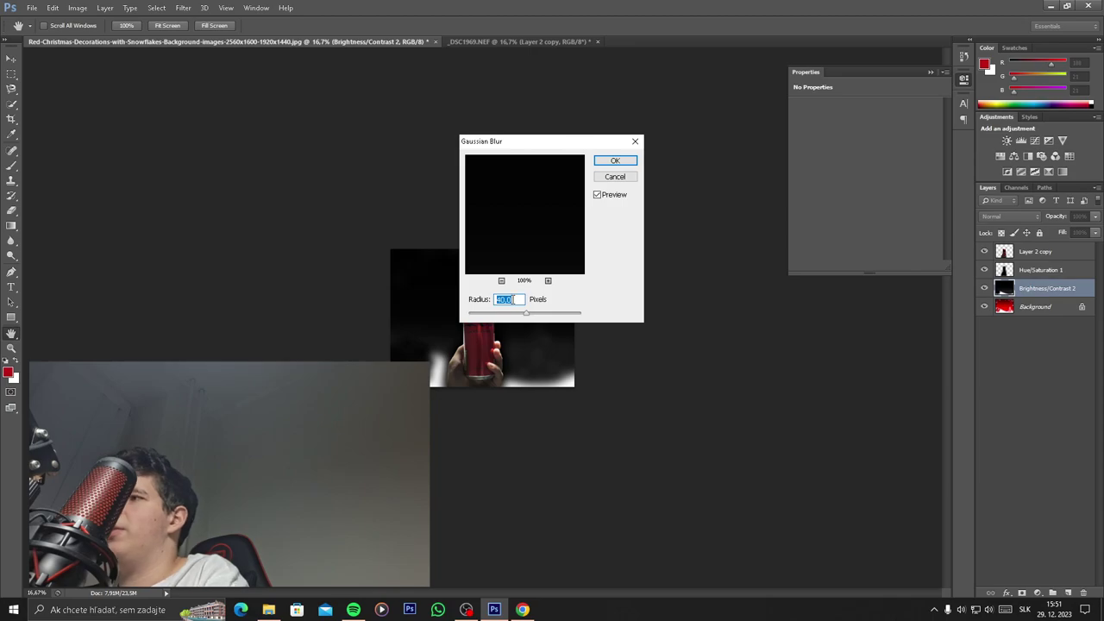
type("25")
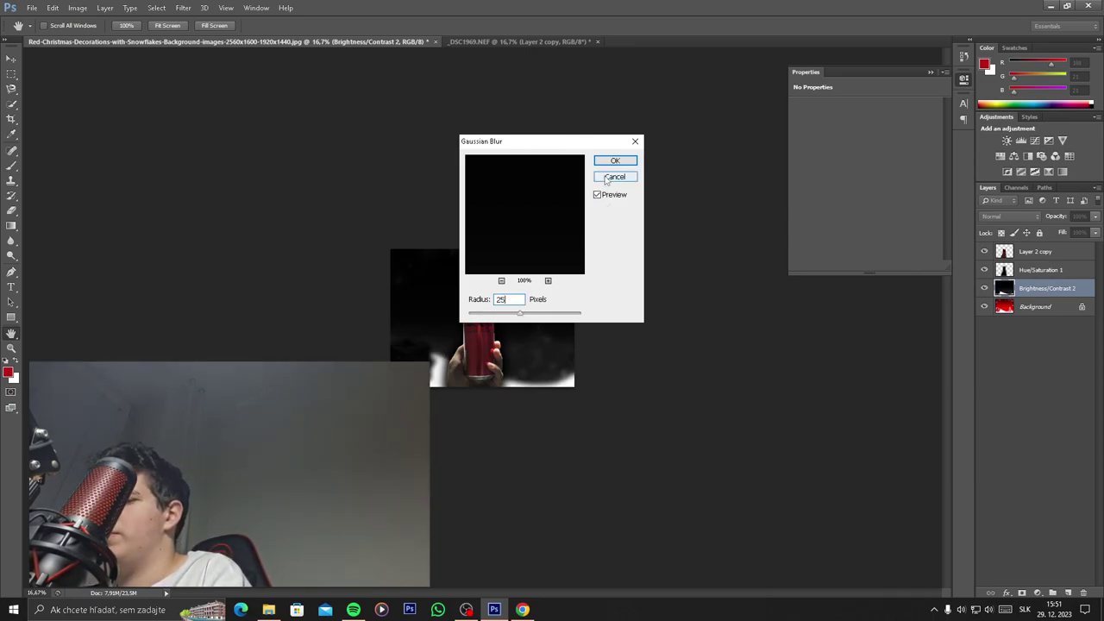
key("BackSpace")
key("BackSpace")
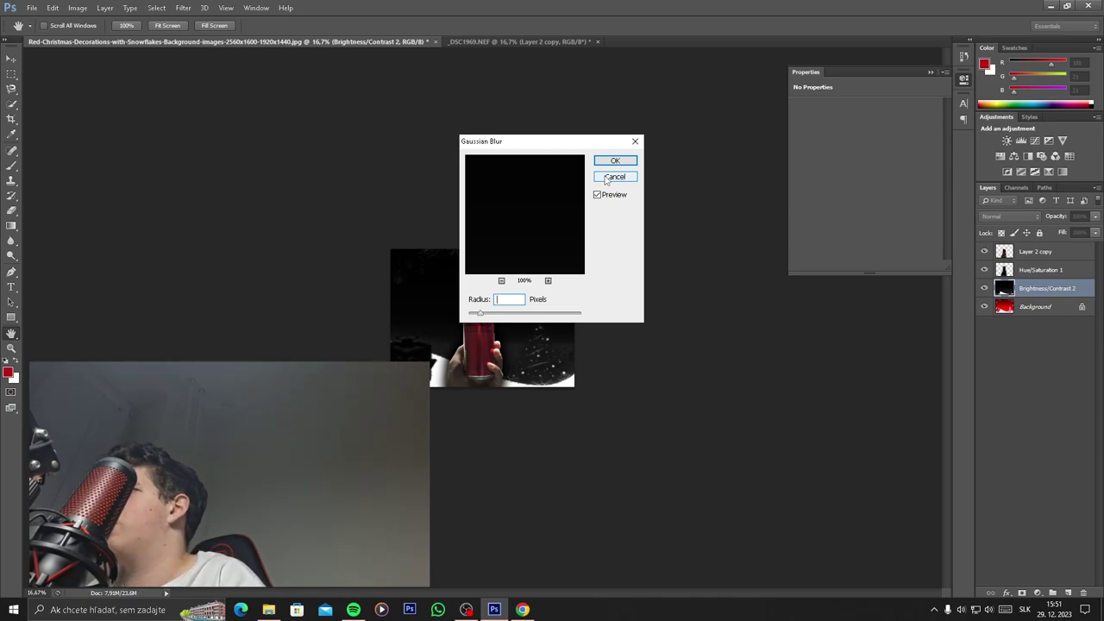
type("20")
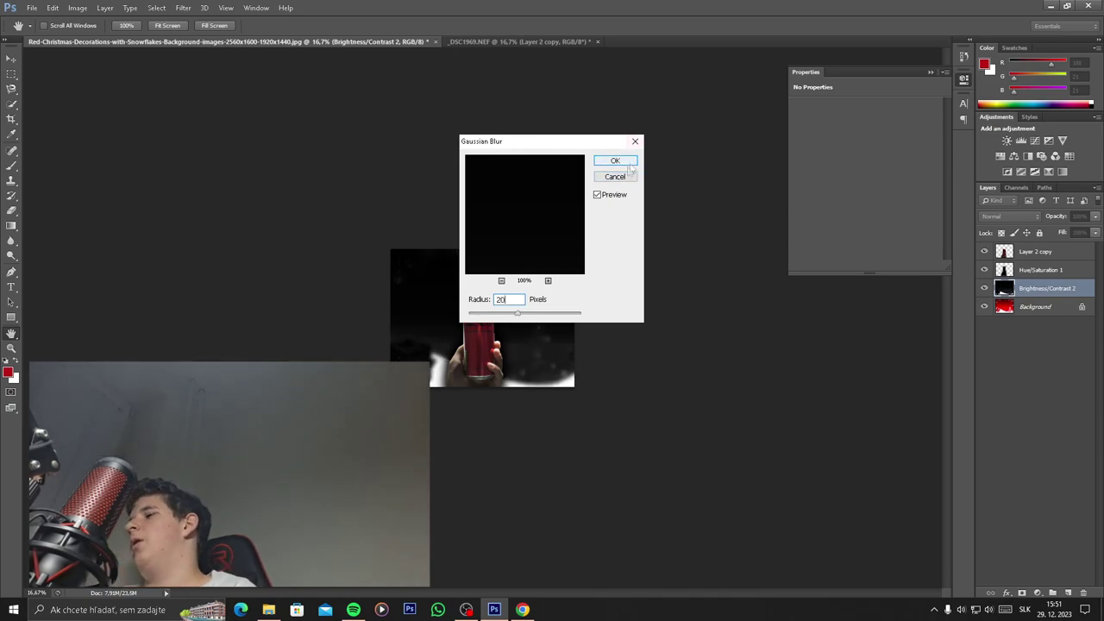
left_click(621, 160)
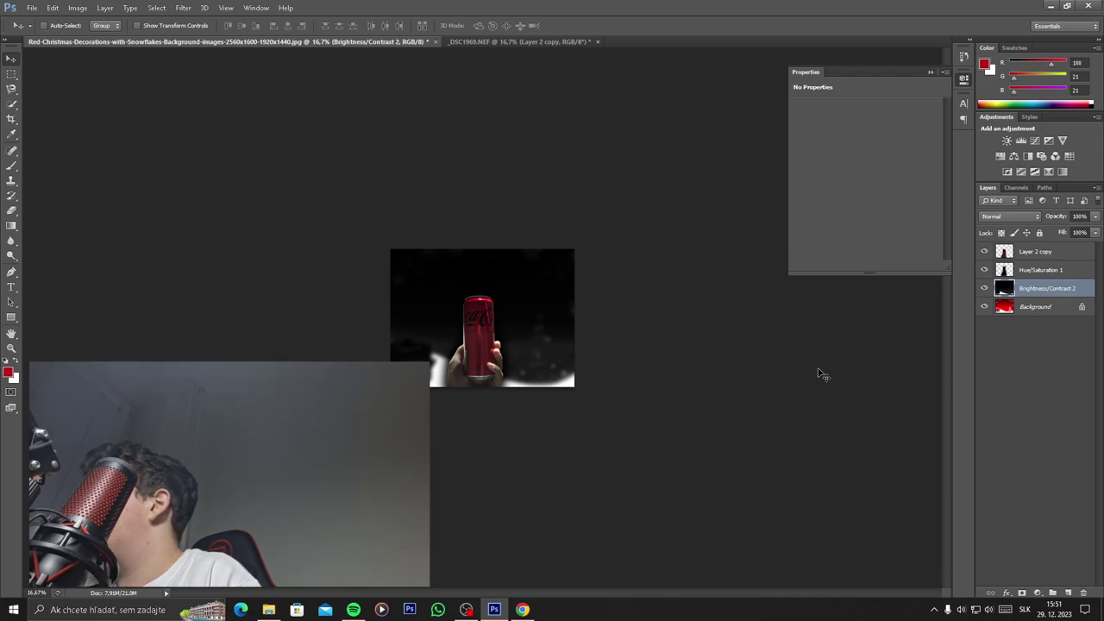
left_click(996, 514)
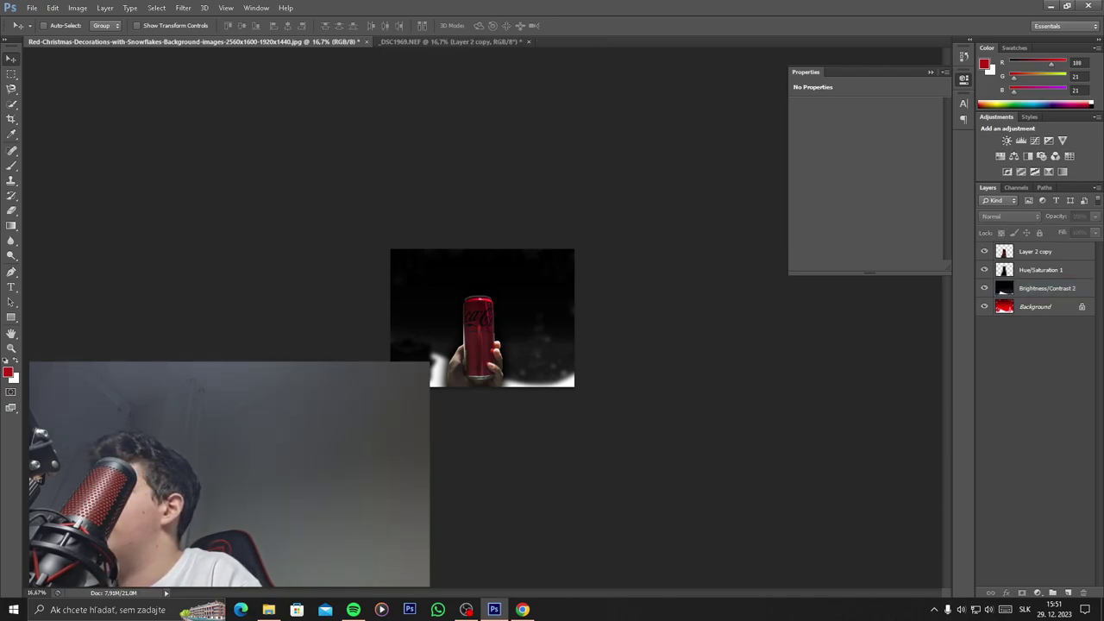
key("ctrl+plus")
key("ctrl+plus")
key("ctrl+plus")
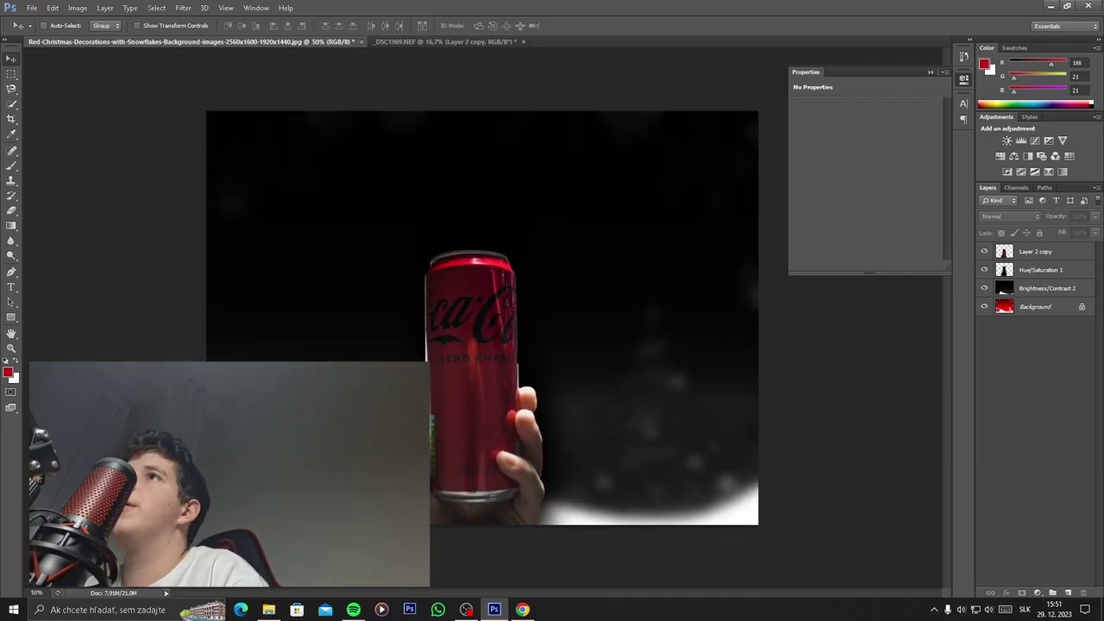
Start a Save As in Photoshop PSD format in the Obrázky > Z fotoaparátu folder.
left_click(26, 7)
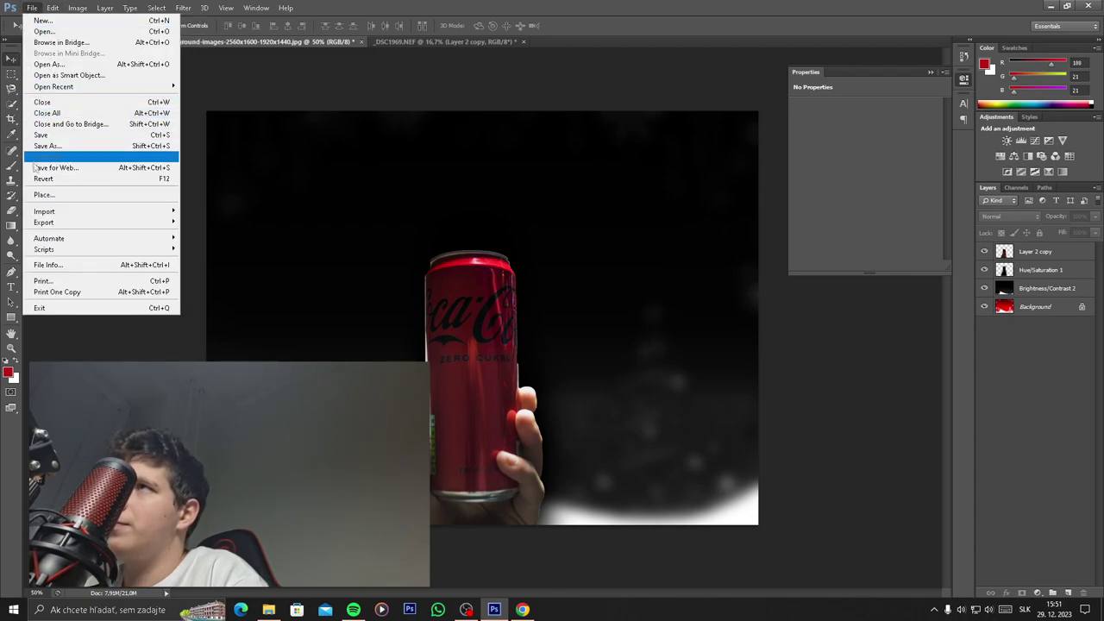
left_click(75, 151)
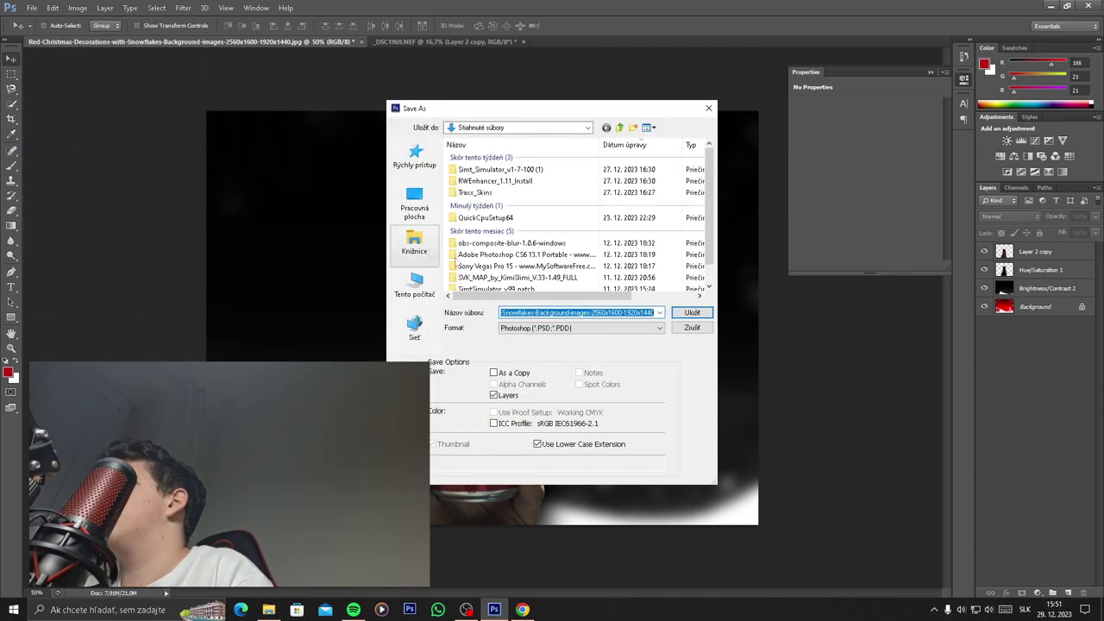
left_click(530, 333)
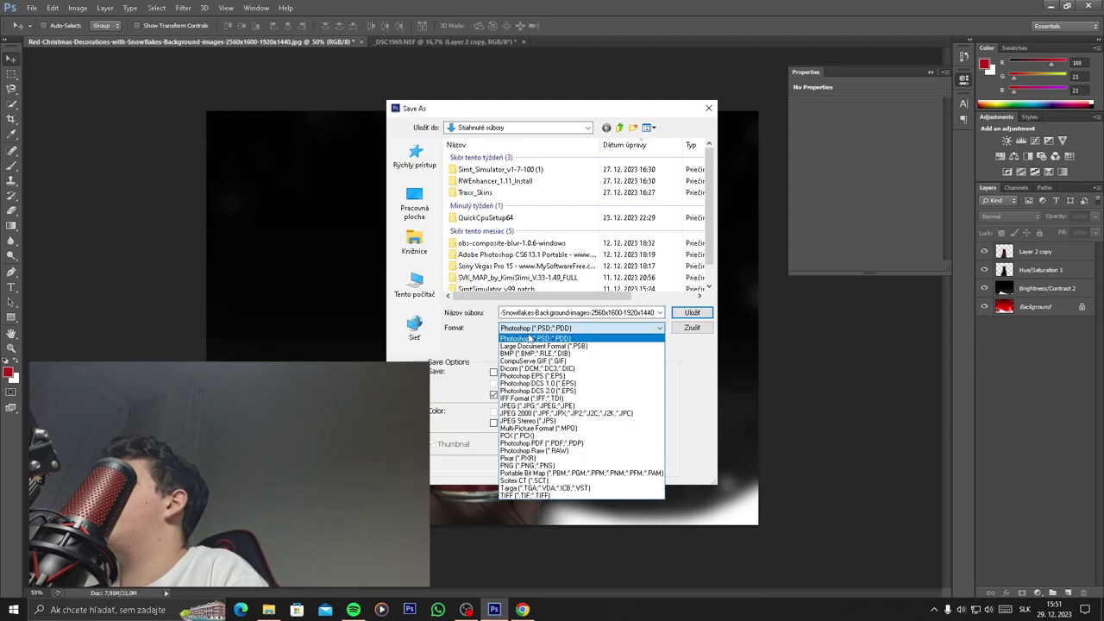
left_click(530, 338)
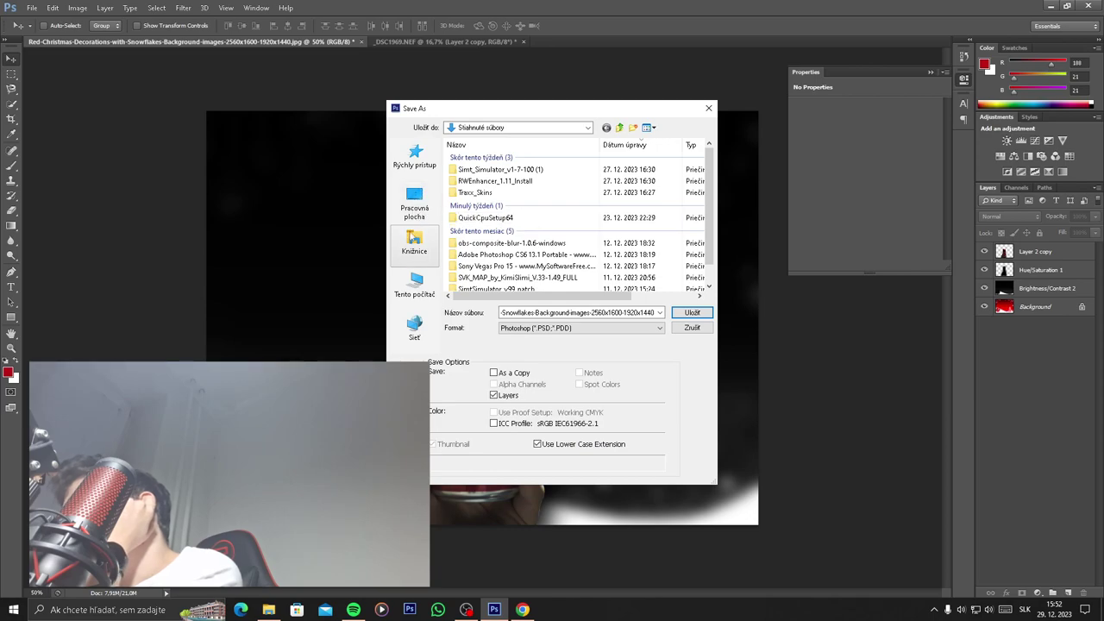
left_click(415, 285)
double_click(490, 198)
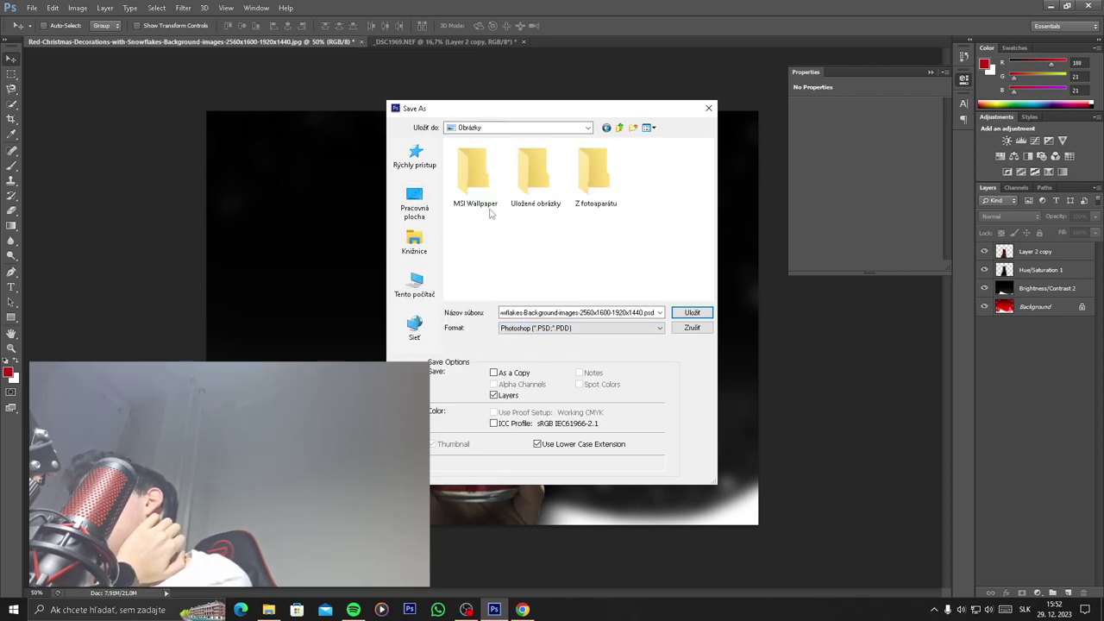
double_click(595, 172)
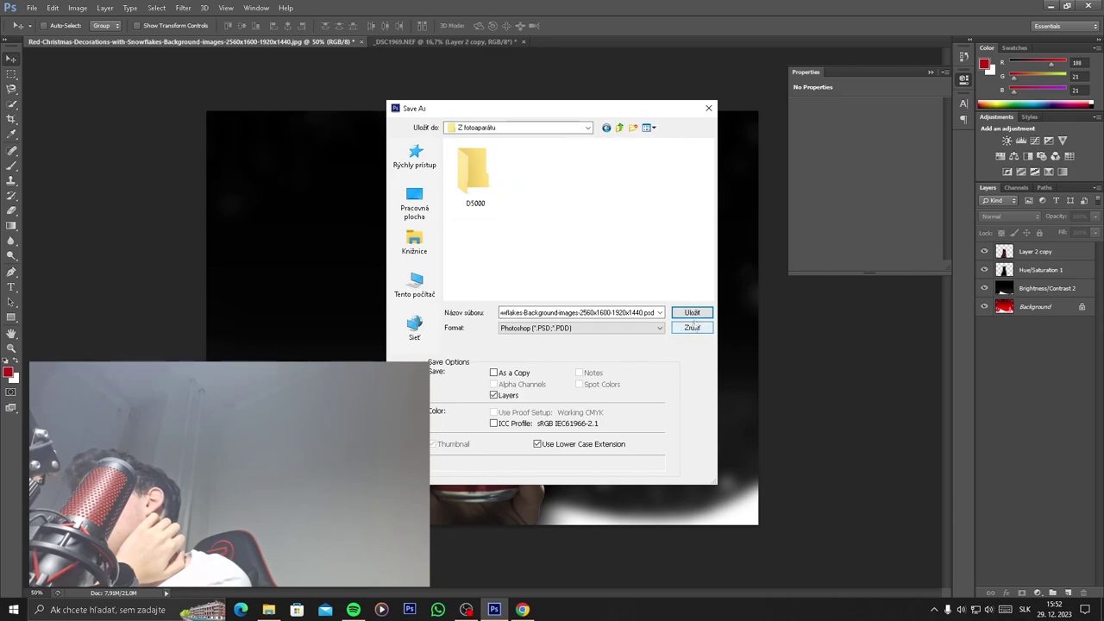
Name the file 'video clca' and save it as a layered PSD, accepting format options.
left_click(661, 313)
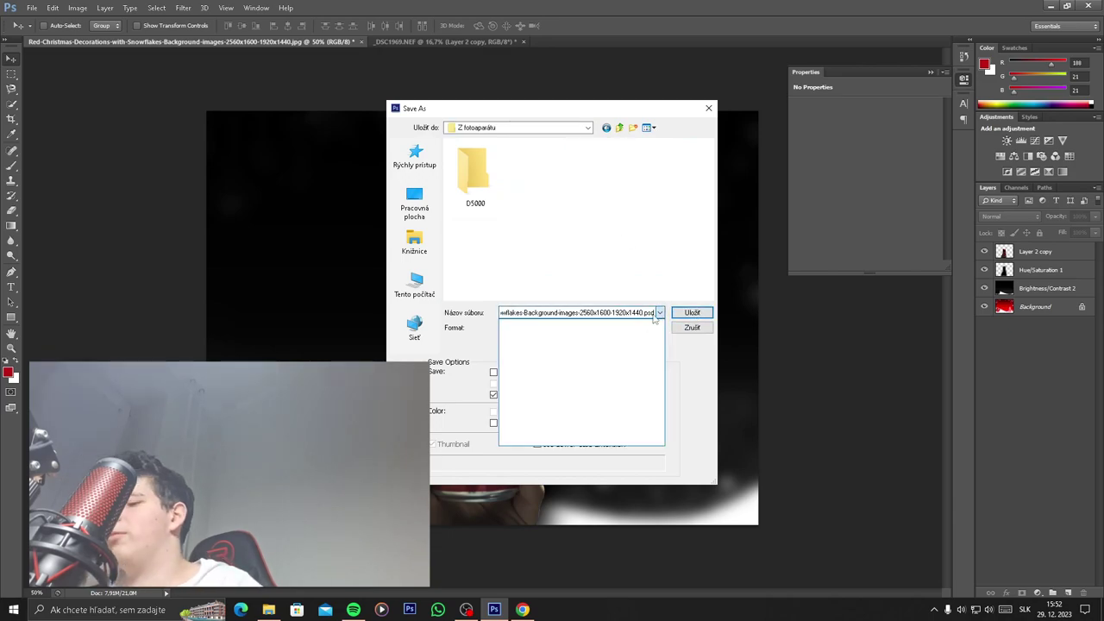
left_click(656, 316)
key("BackSpace")
type("video c")
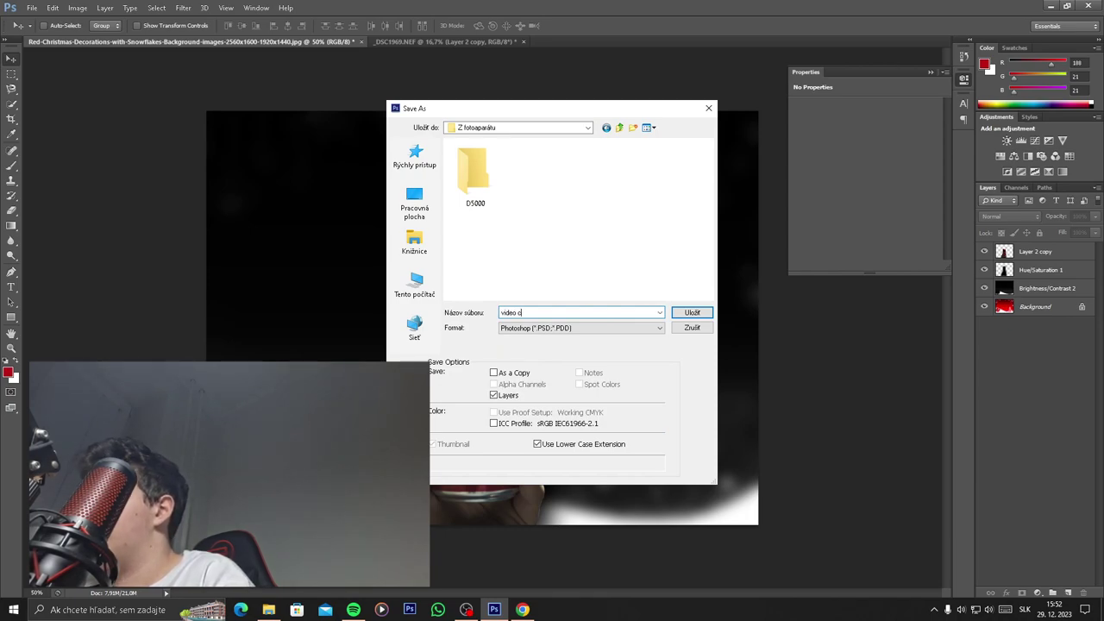
type("loa")
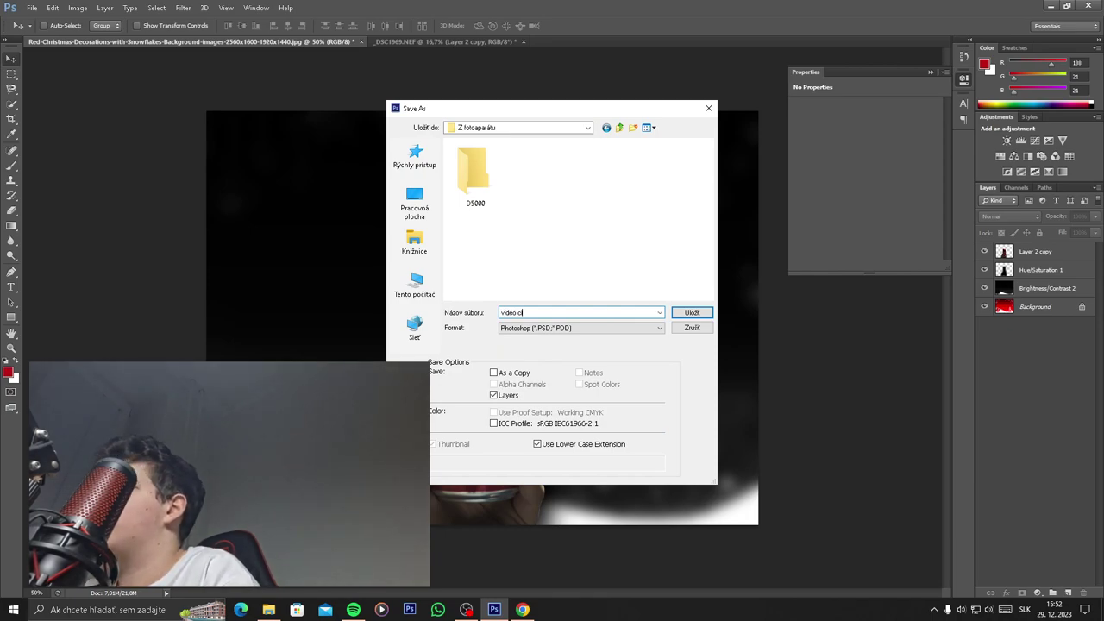
left_click(692, 314)
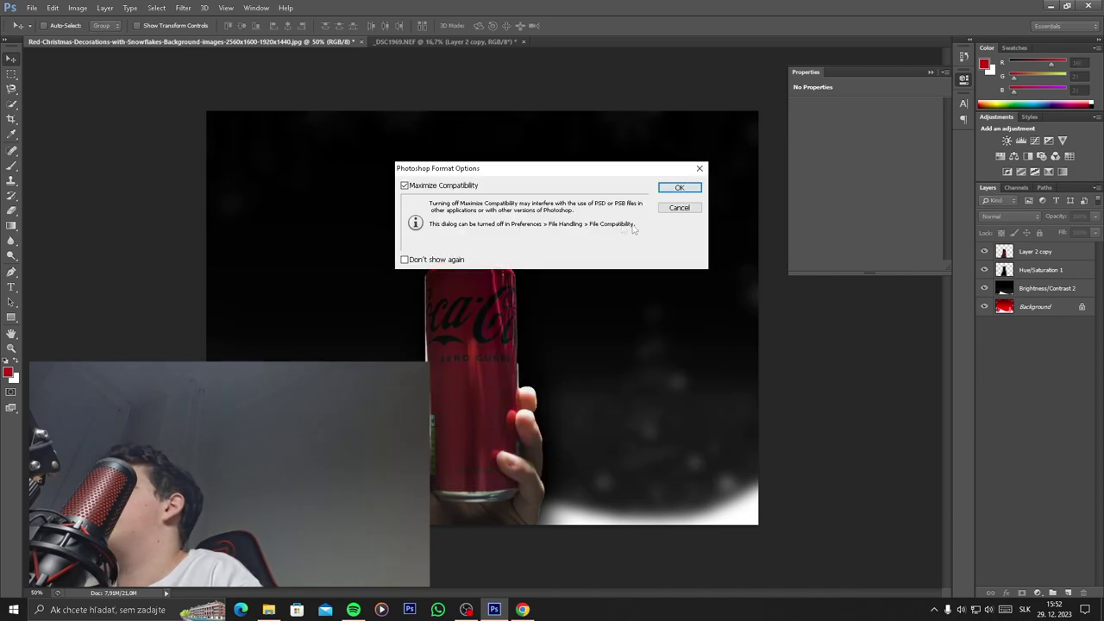
left_click(679, 188)
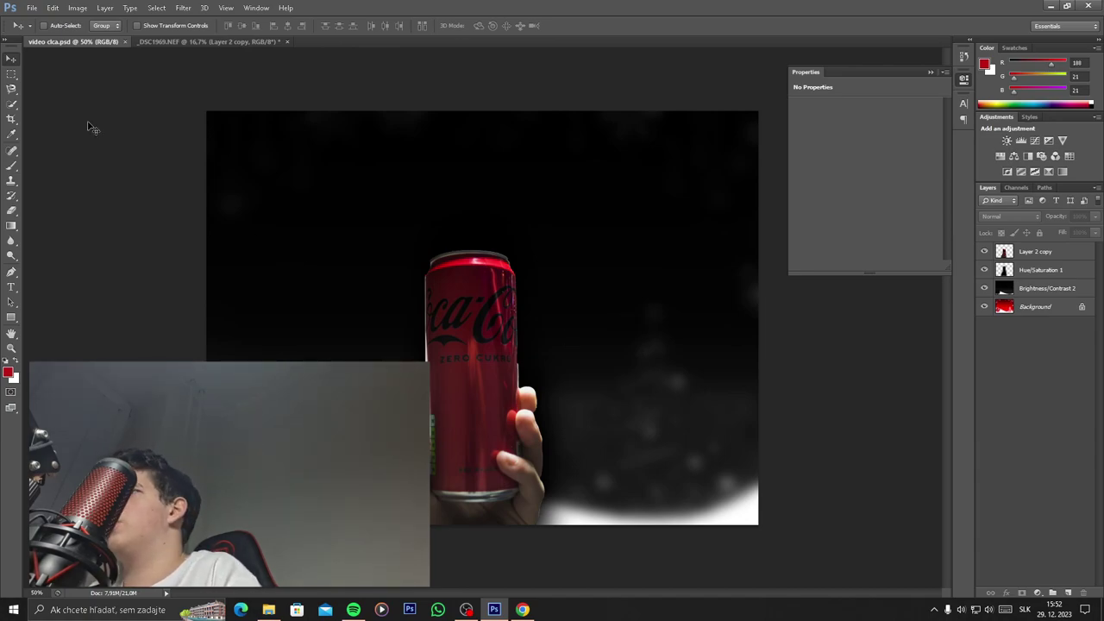
Begin saving a JPEG copy of video clca, then cancel the JPEG Options without saving.
key("ctrl+shift+s")
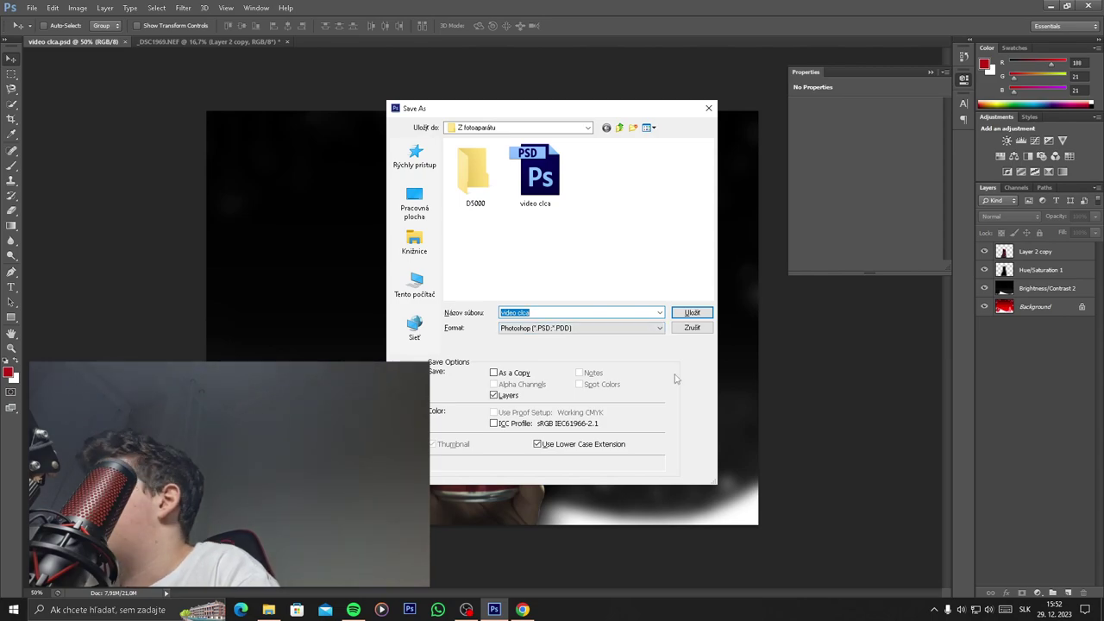
left_click(639, 329)
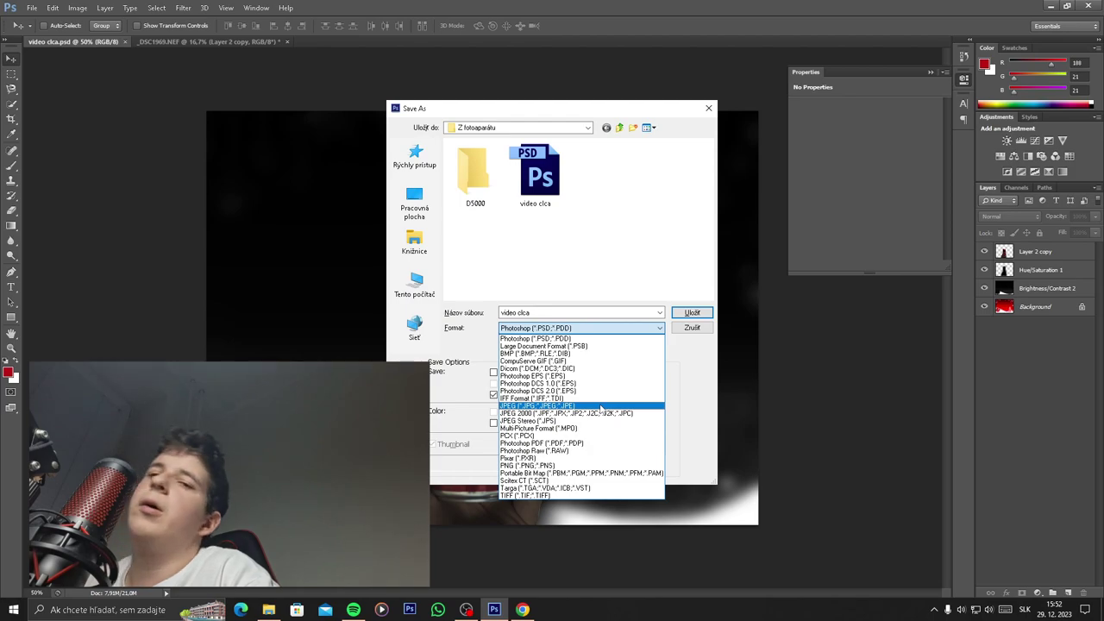
left_click(599, 407)
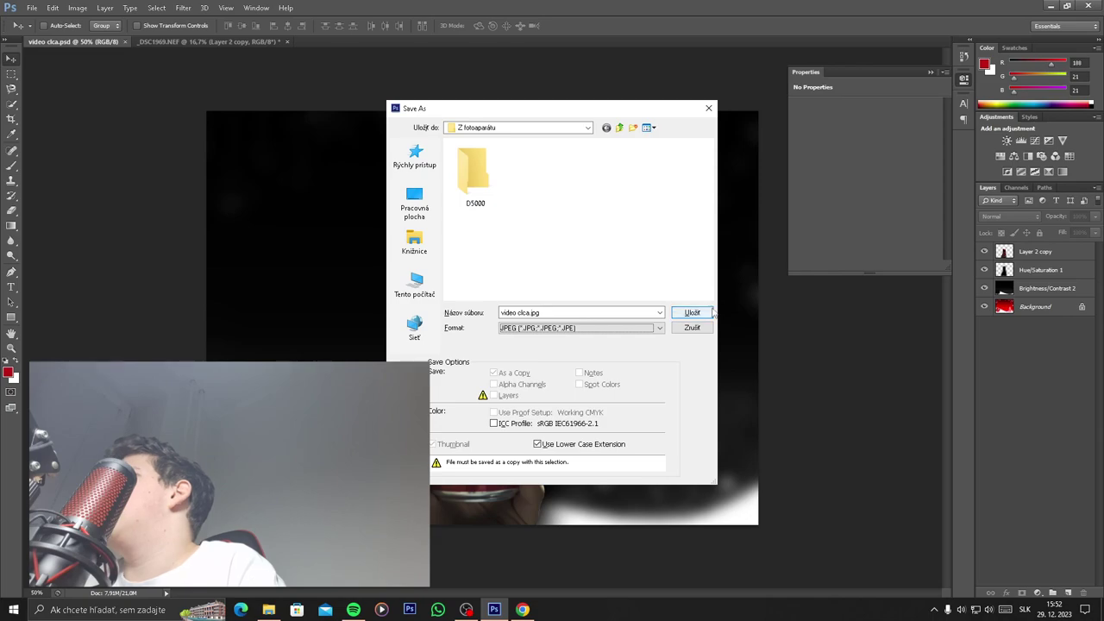
left_click(702, 313)
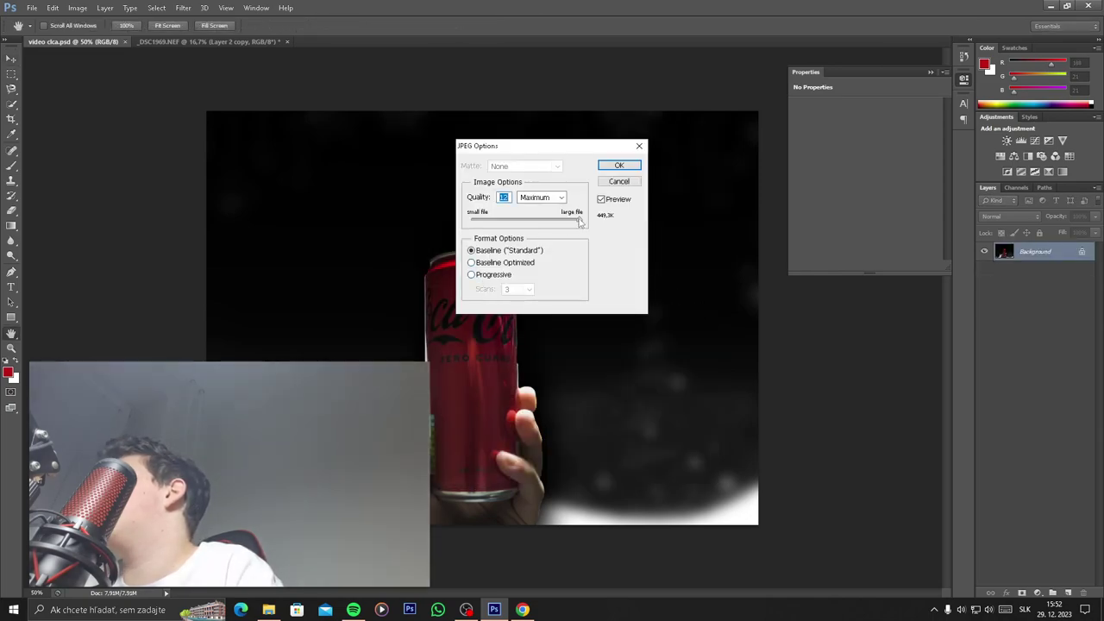
left_click_drag(577, 219, 455, 223)
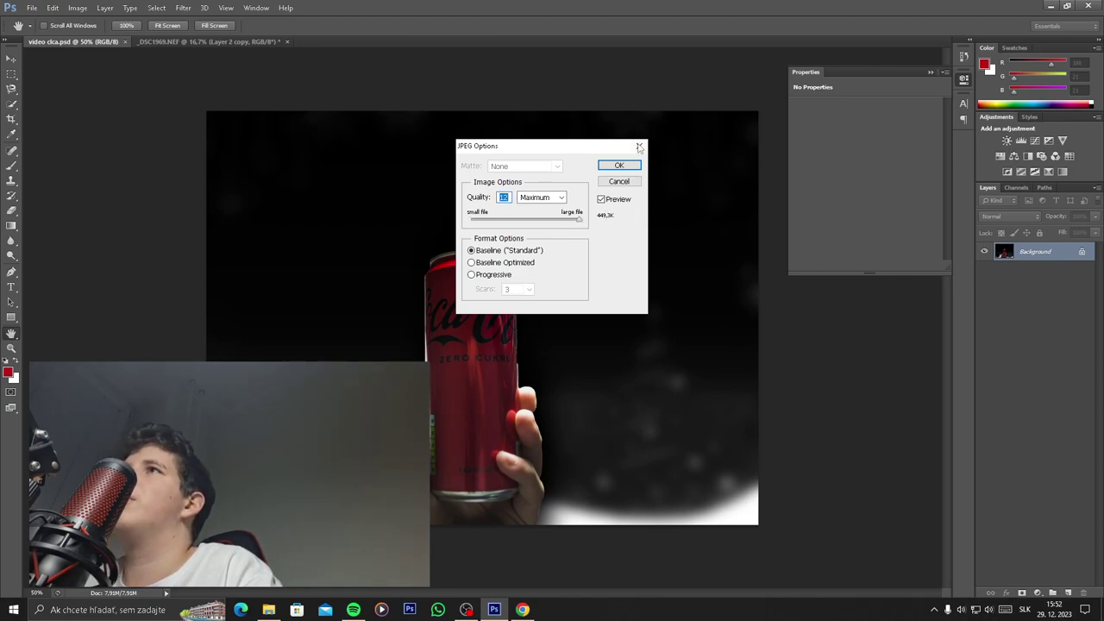
left_click(639, 147)
left_click(36, 6)
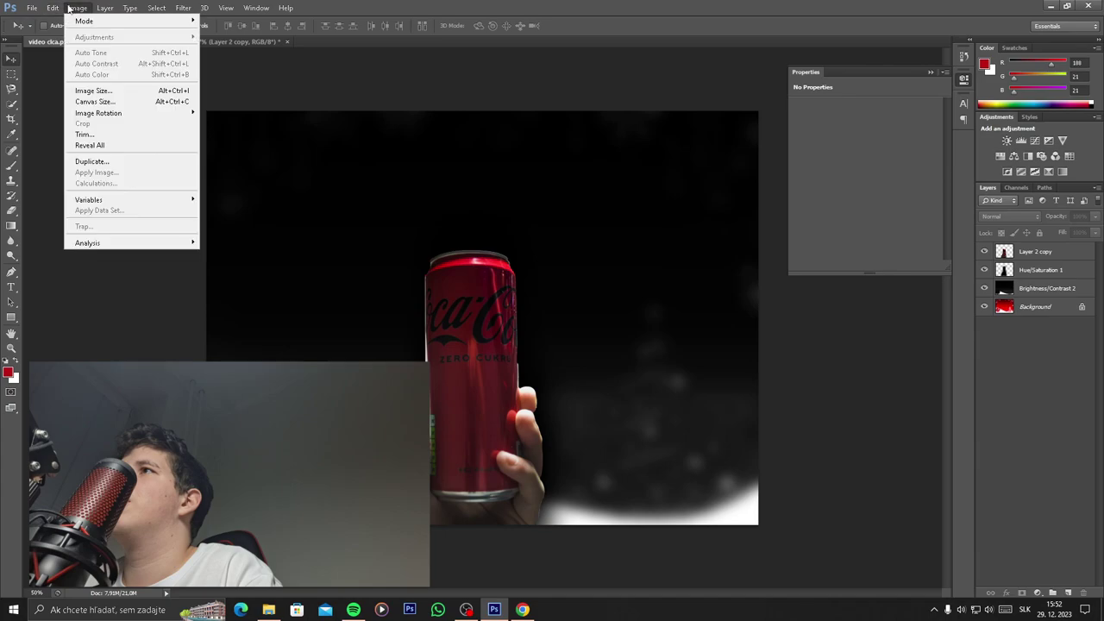
Set the image size to 300 pixels/centimetre resolution and 25 cm width.
left_click(100, 89)
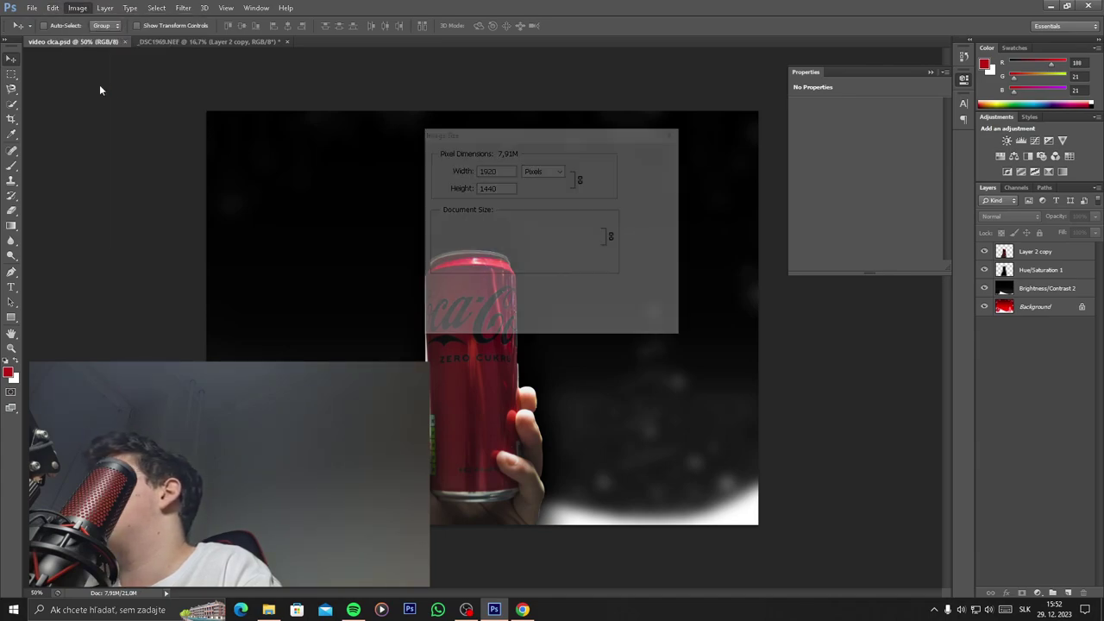
left_click(558, 262)
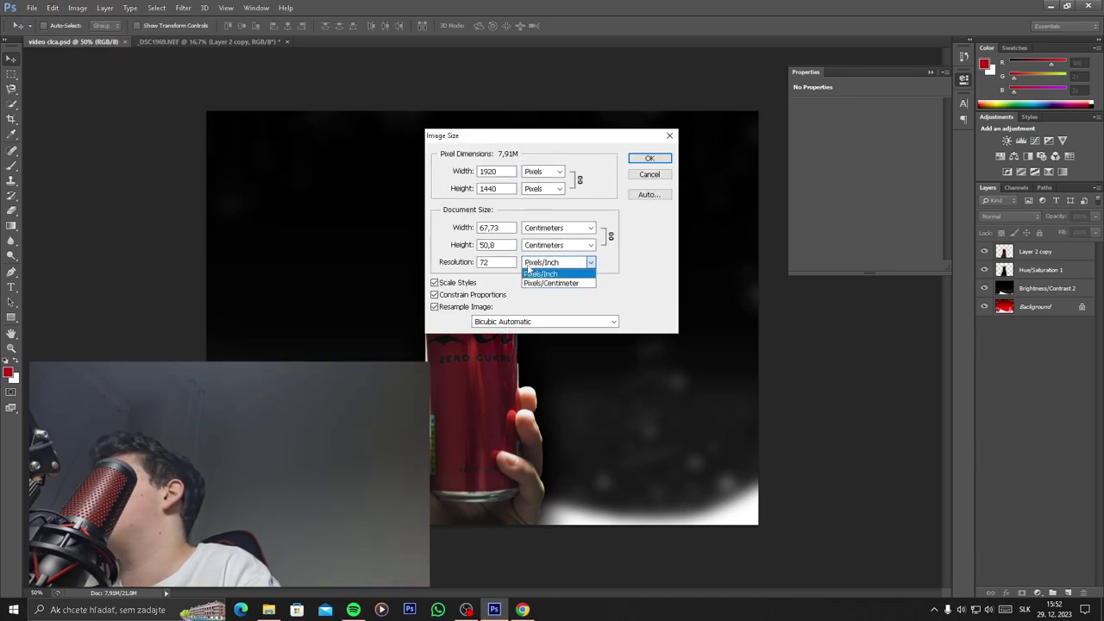
left_click(552, 276)
left_click_drag(506, 262, 361, 266)
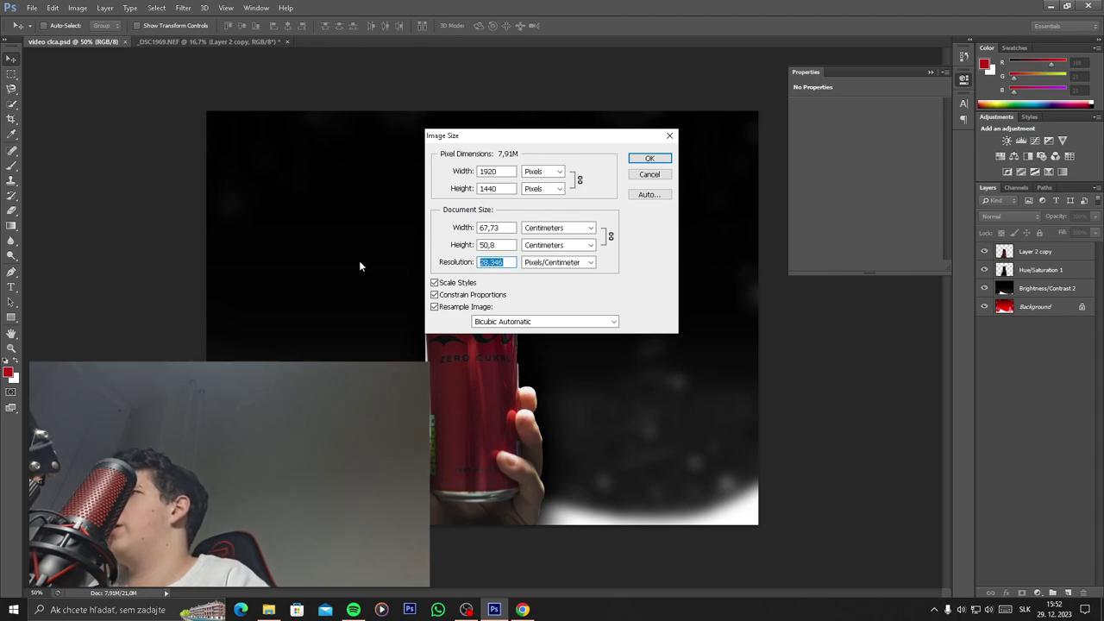
type("300")
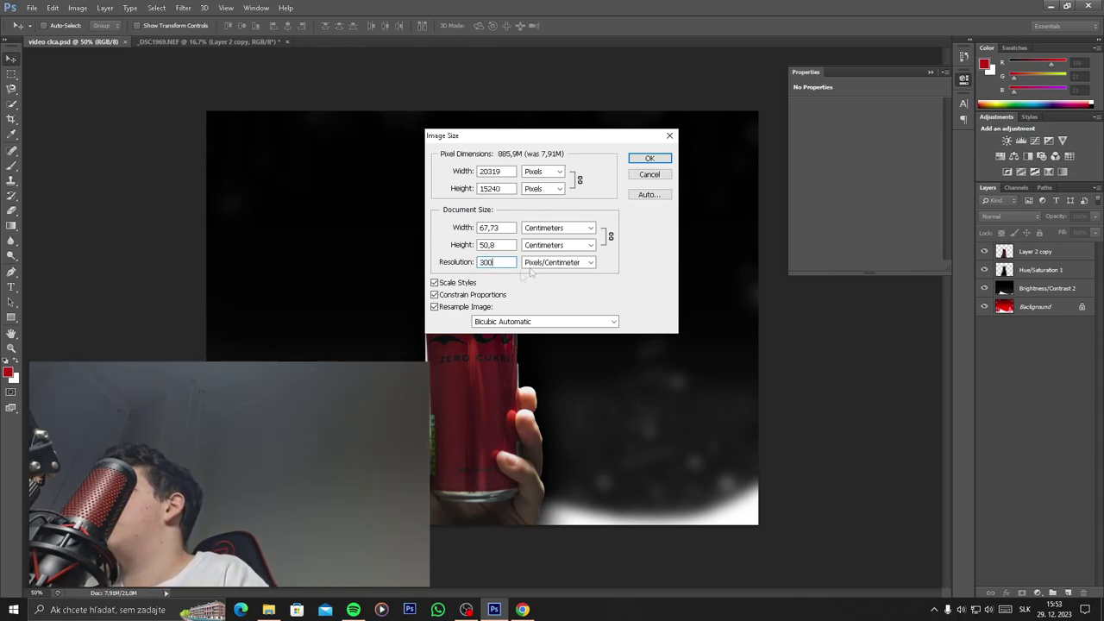
key("Tab")
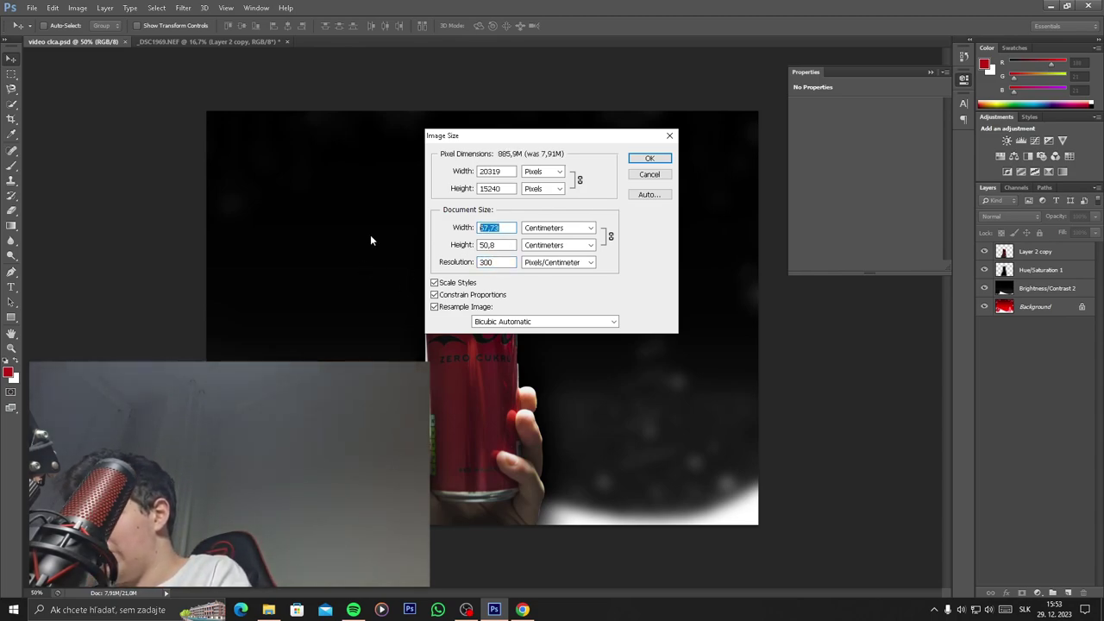
type("10")
key("BackSpace")
key("BackSpace")
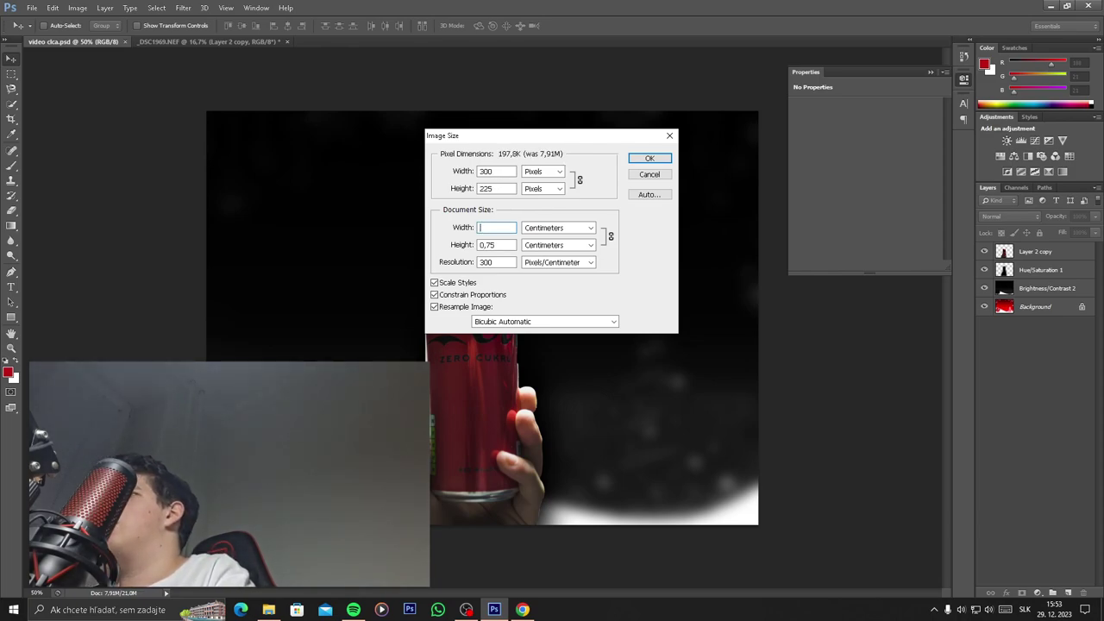
type("25")
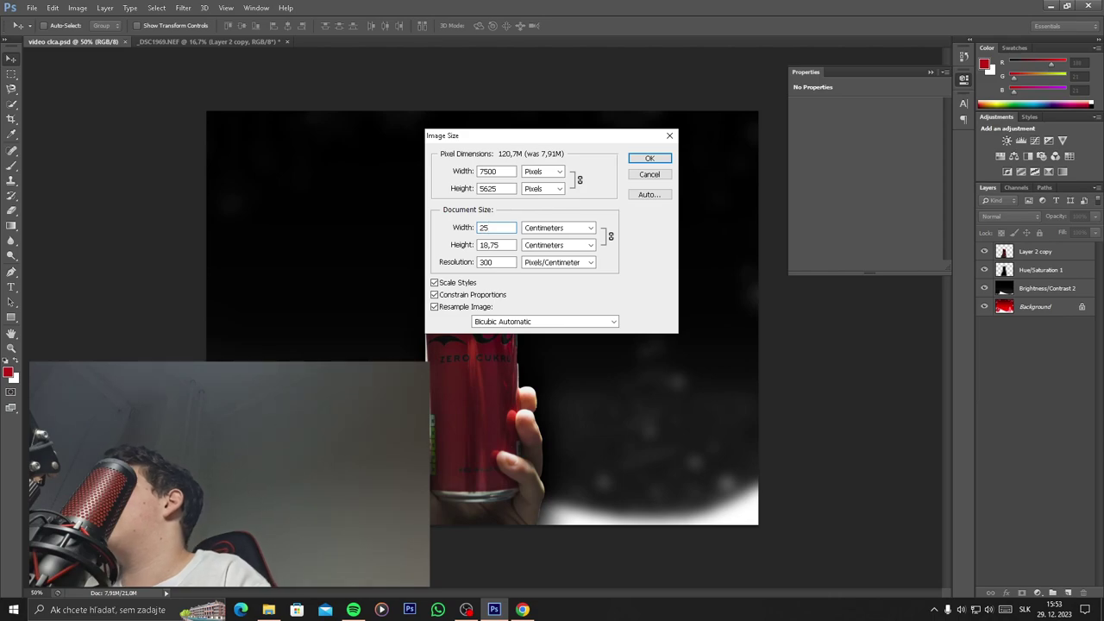
left_click(645, 161)
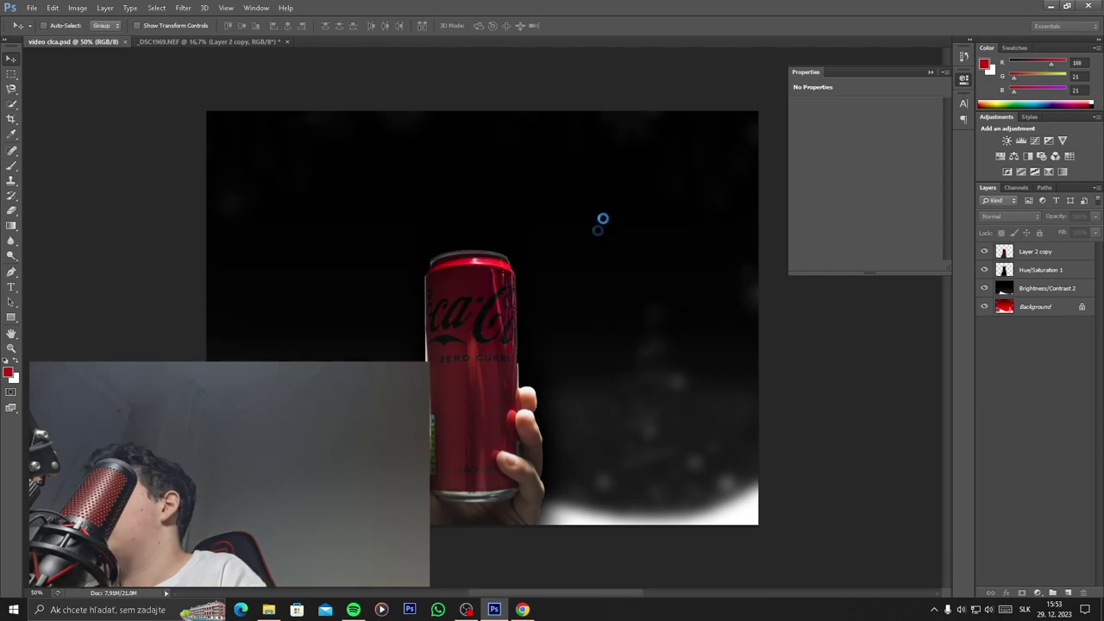
Save the composite as JPEG 'video clca.jpg' in Z fotoaparátu at Quality 12.
scroll(590, 282, "down", 1)
scroll(591, 282, "down", 2)
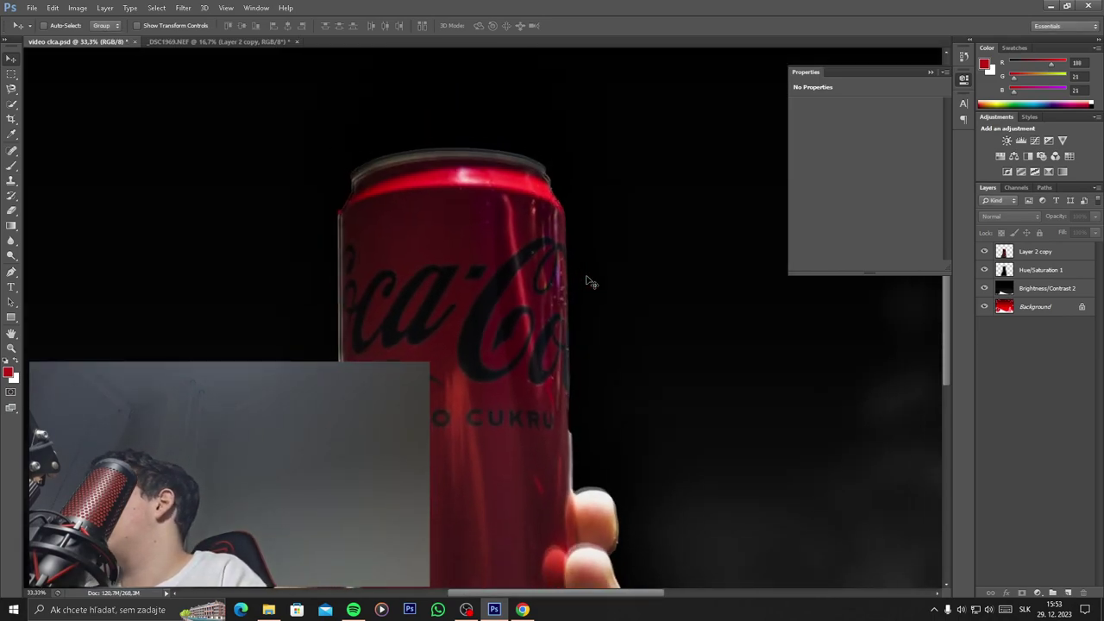
scroll(591, 282, "down", 3)
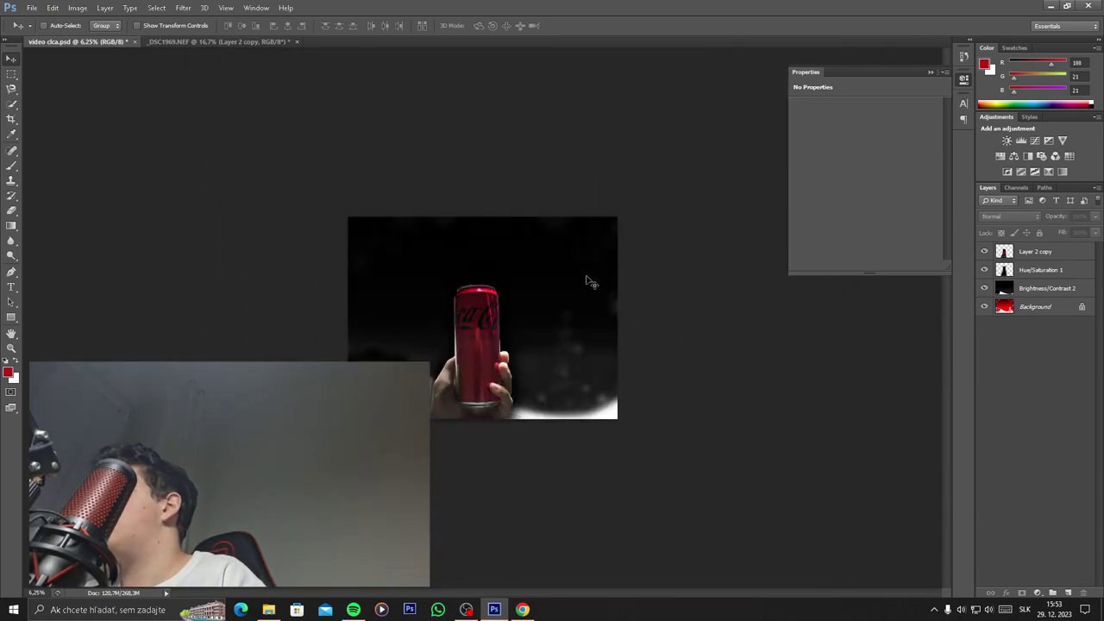
key("ctrl+shift+s")
left_click(569, 328)
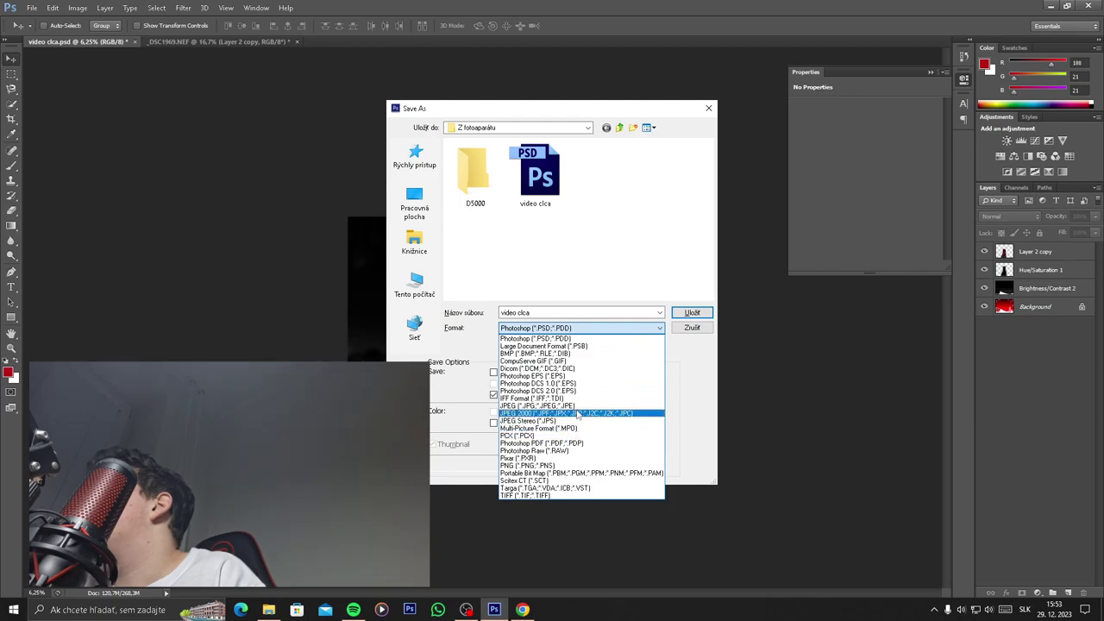
left_click(552, 405)
left_click(677, 315)
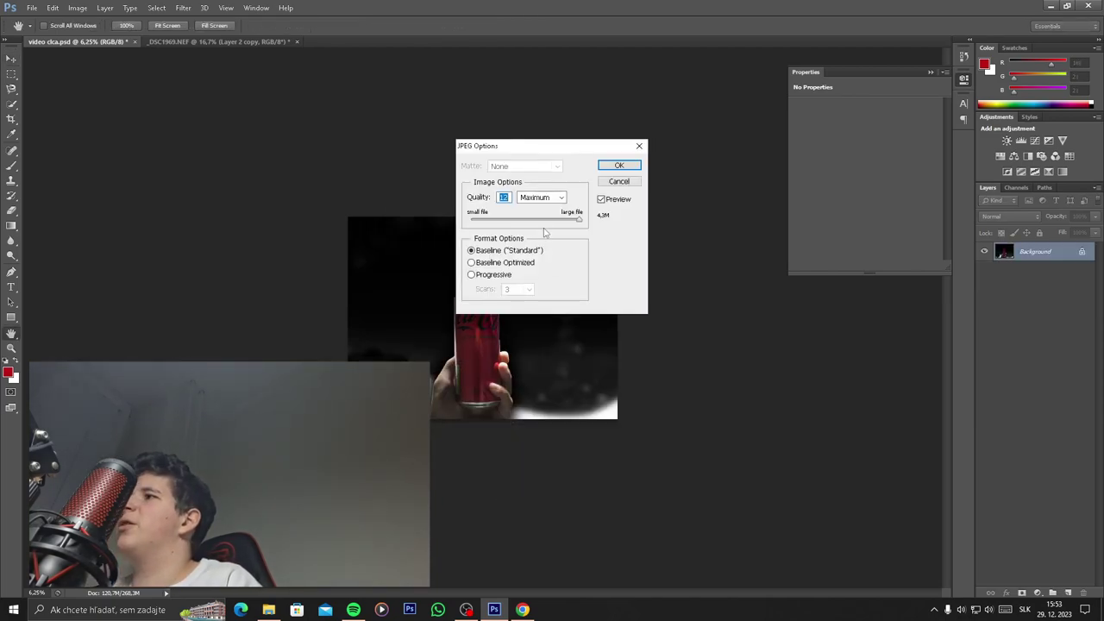
left_click(618, 166)
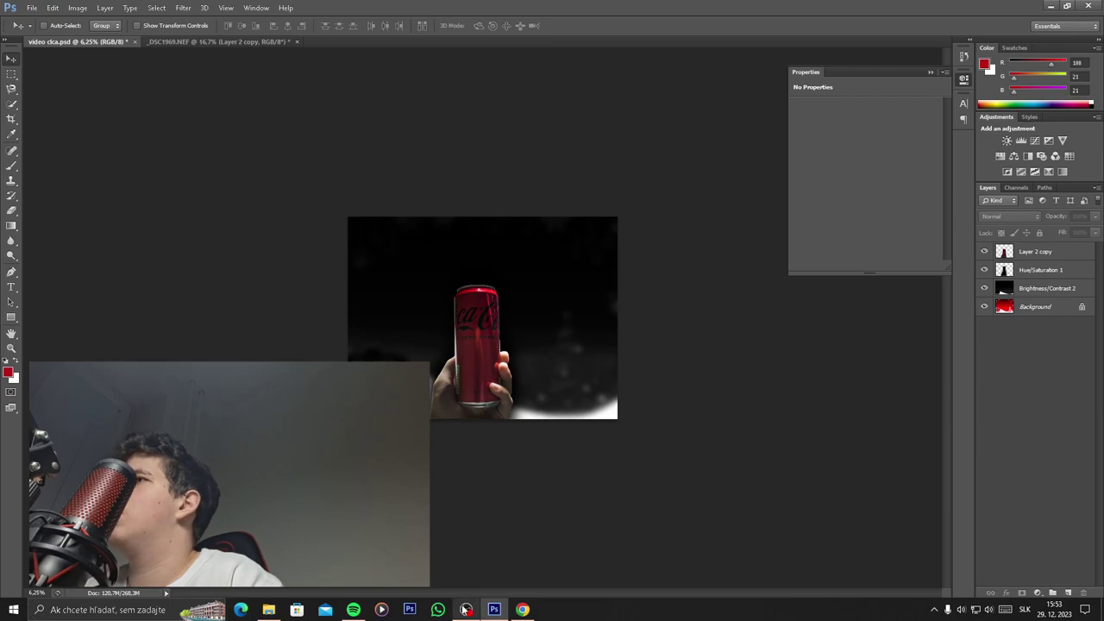
Open video clca.jpg from Obrázky > Z fotoaparátu in the Fotografie (Photos) app.
left_click(274, 608)
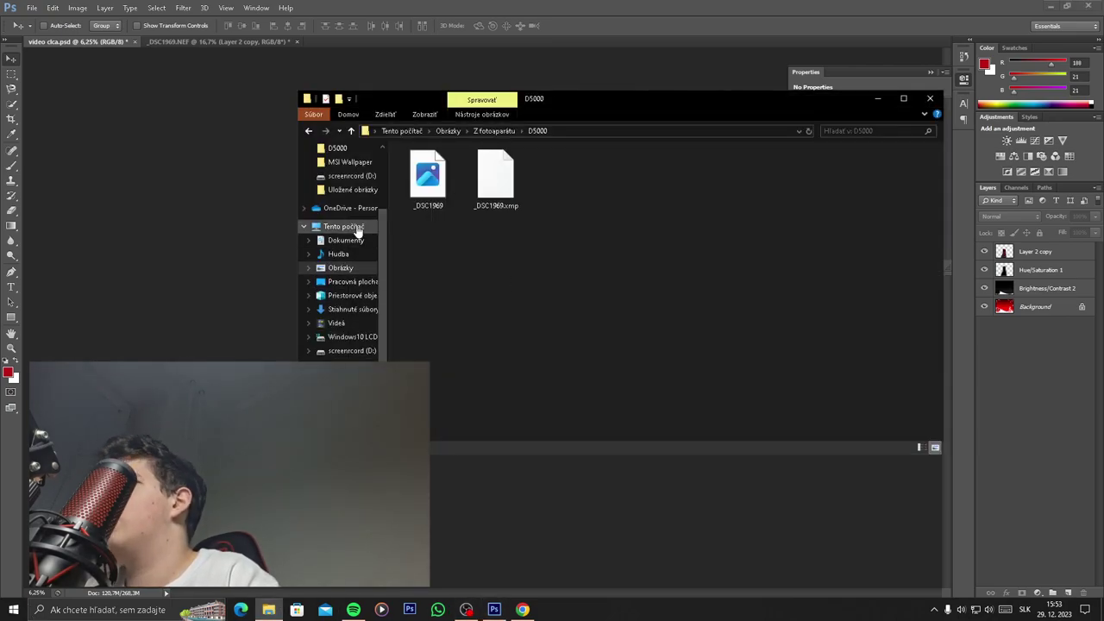
scroll(362, 259, "up", 2)
left_click(358, 309)
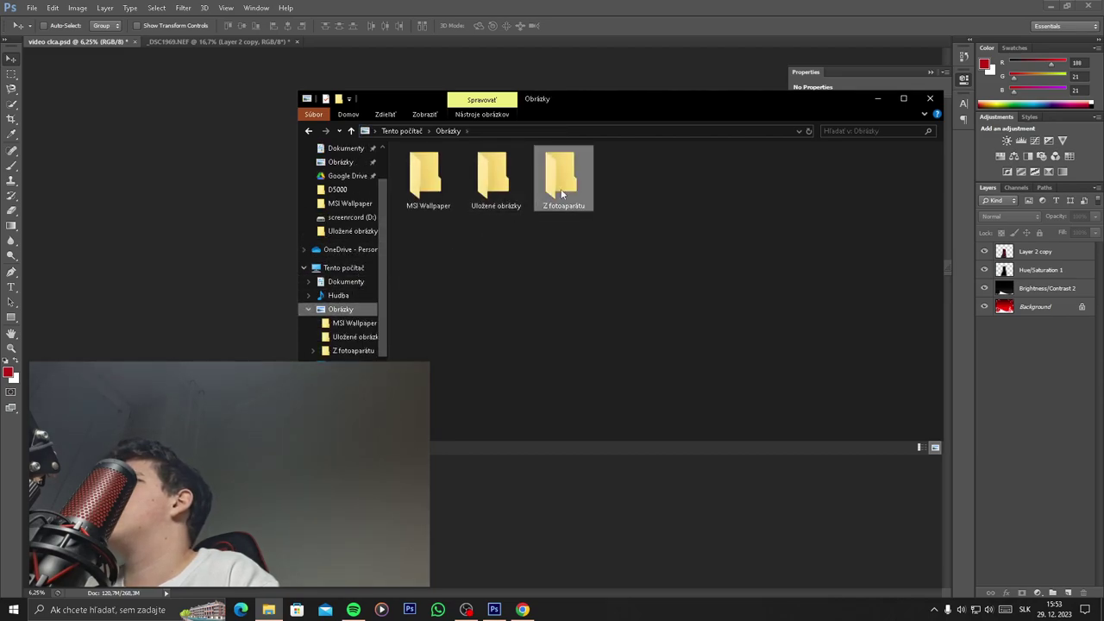
double_click(556, 185)
double_click(485, 192)
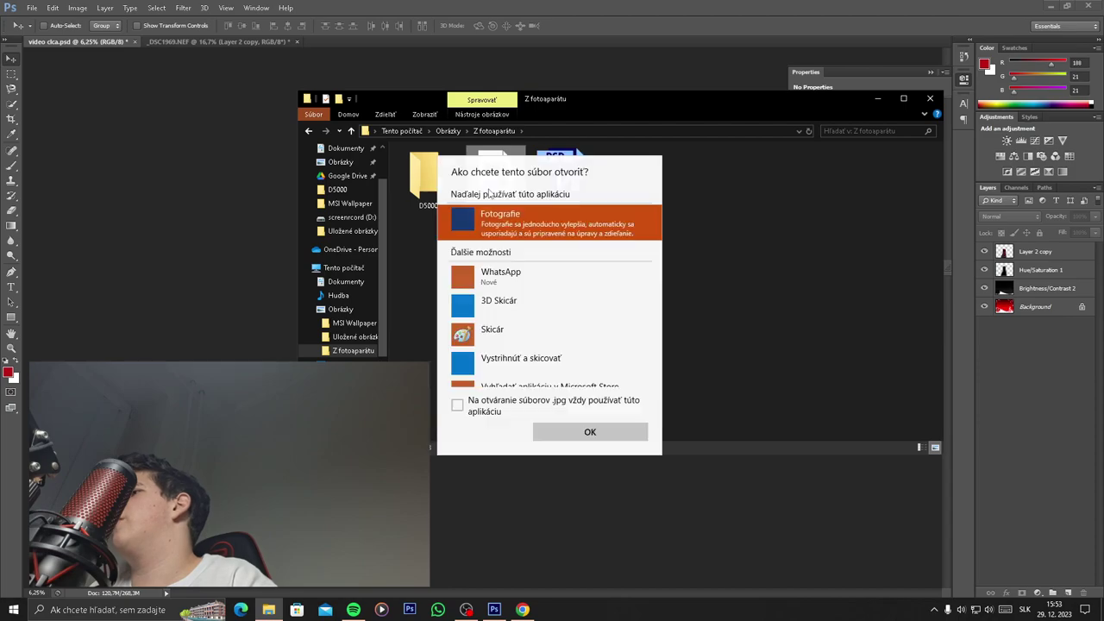
left_click(599, 428)
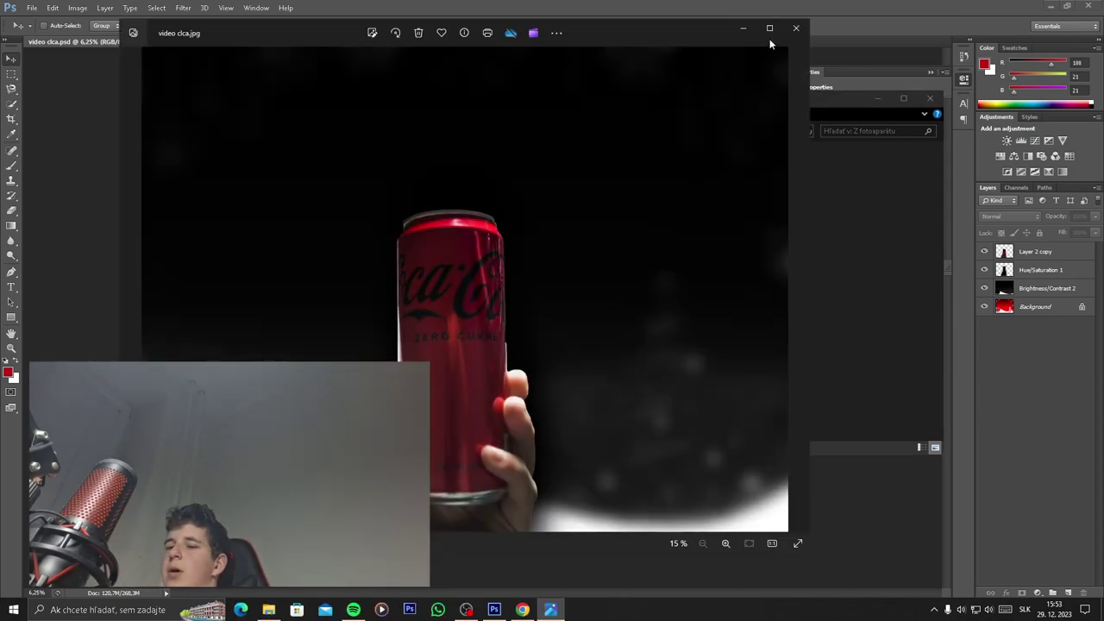
Maximize the Photos window displaying video clca.jpg.
left_click(768, 34)
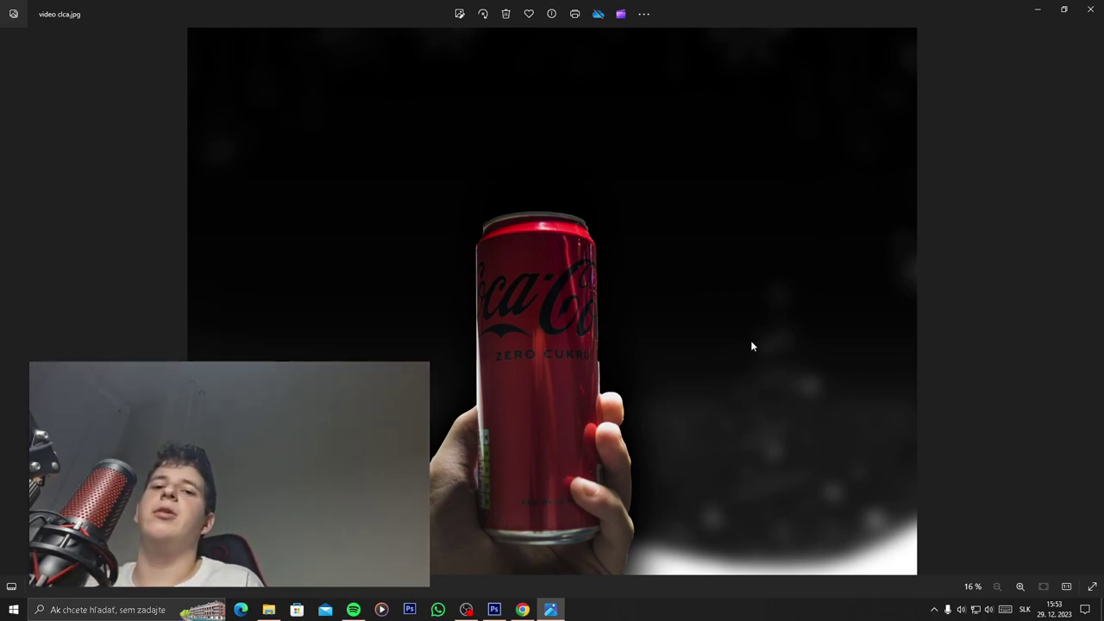